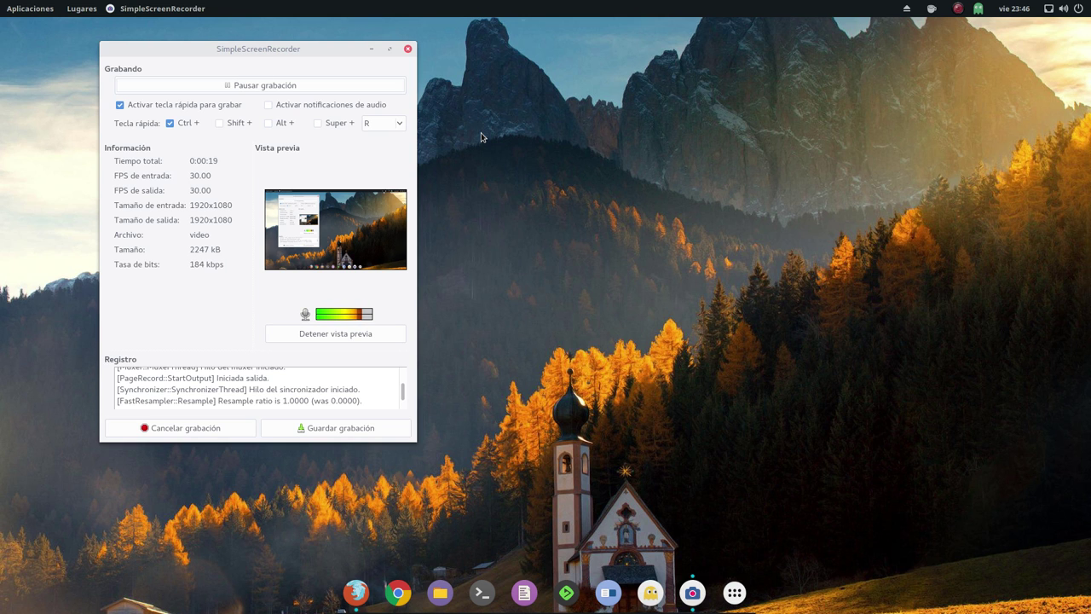
Step: Move the SimpleScreenRecorder window around the desktop and minimize it
drag(260, 51, 832, 75)
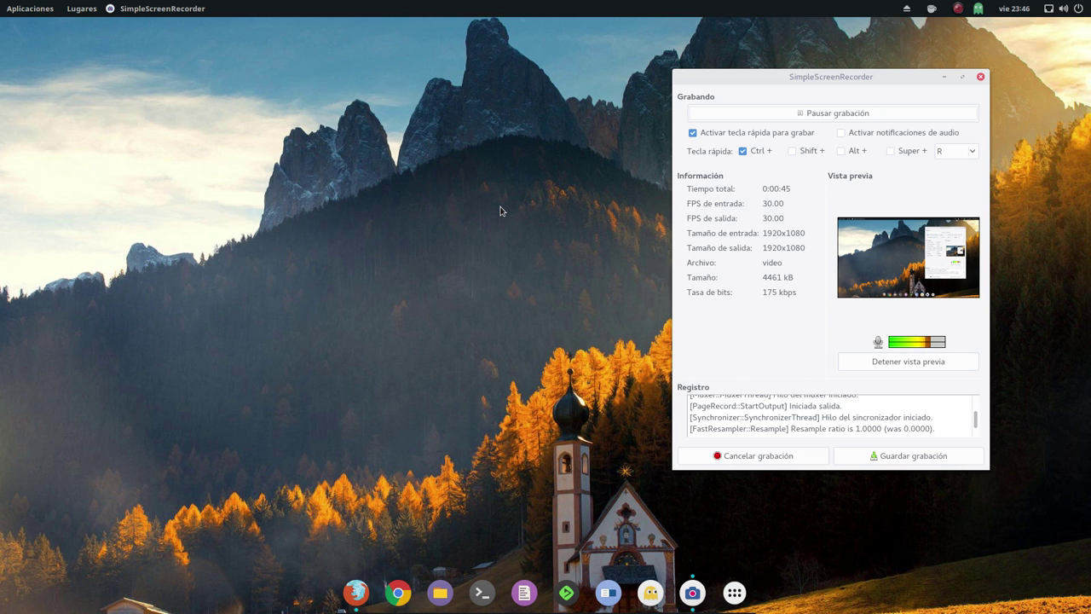
drag(794, 78, 182, 60)
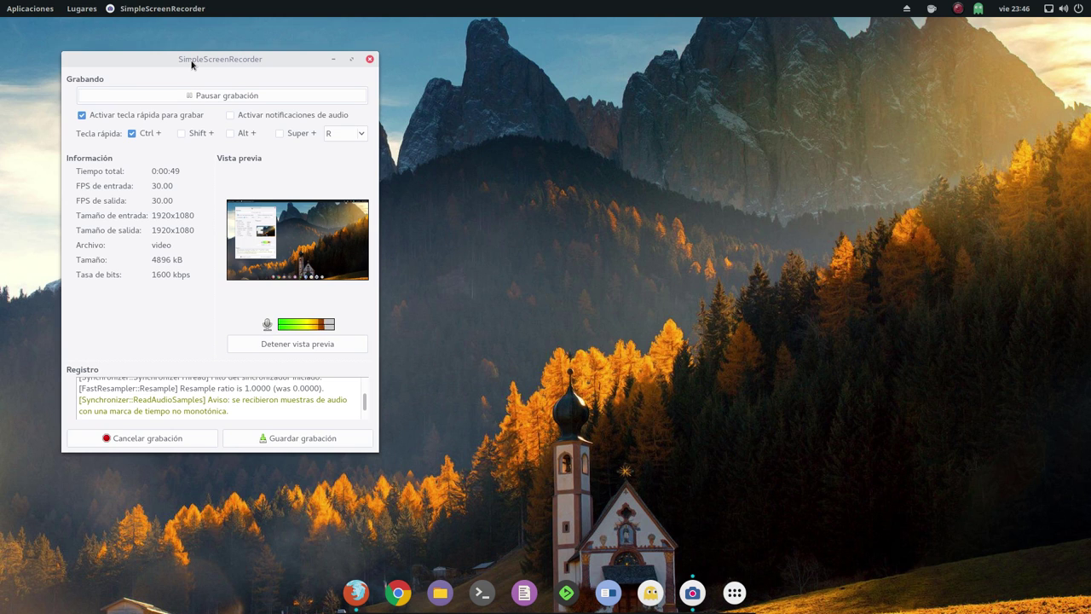
drag(207, 61, 275, 64)
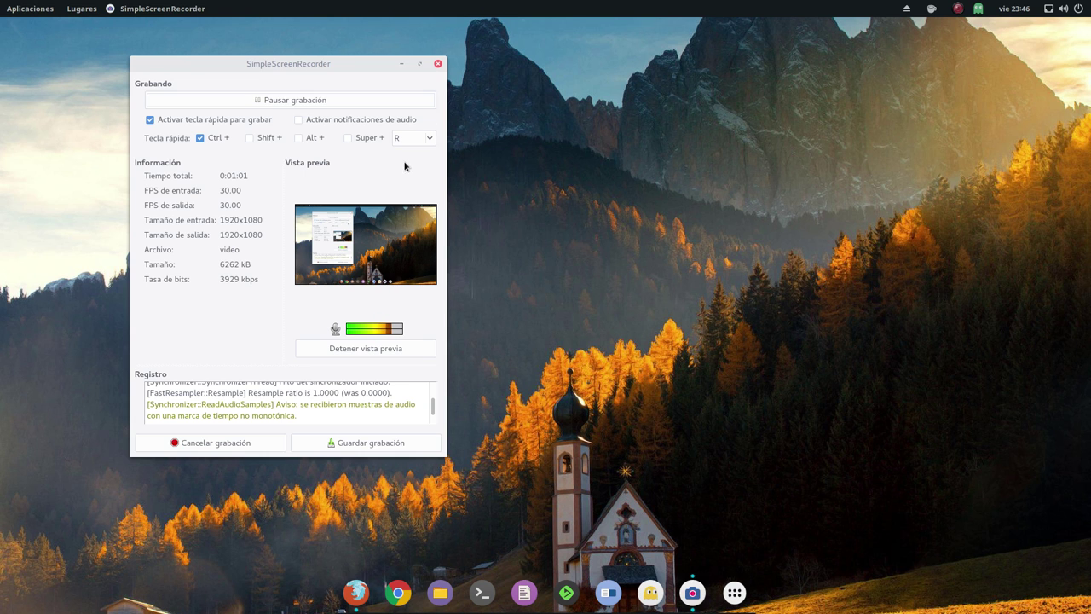
click(402, 64)
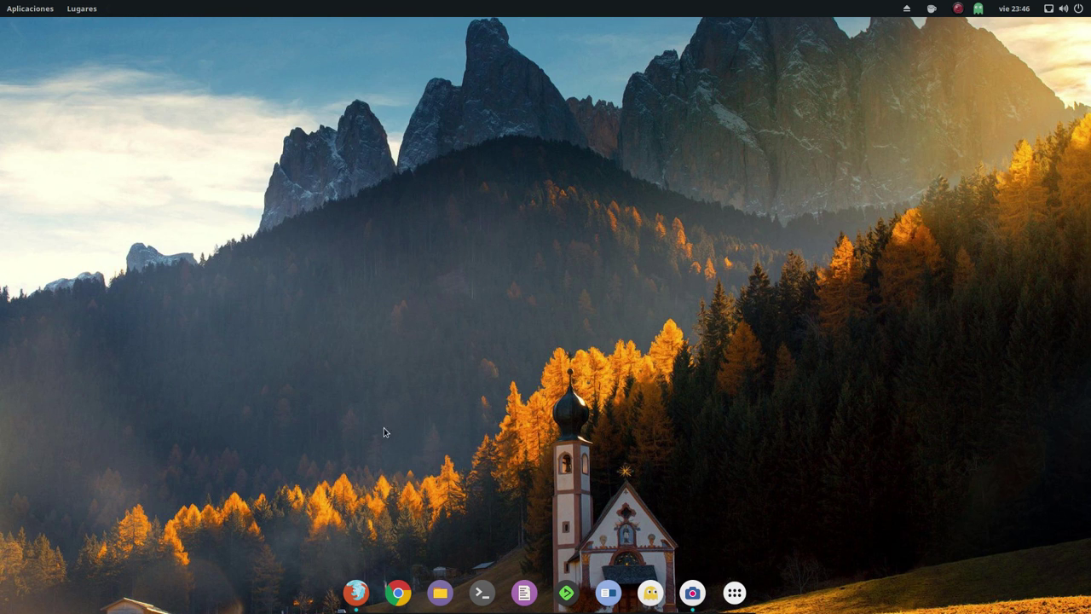
Step: Switch to Firefox and dismiss the cookie notice on the Salmorejo Geek article about Spotify for Linux
click(354, 591)
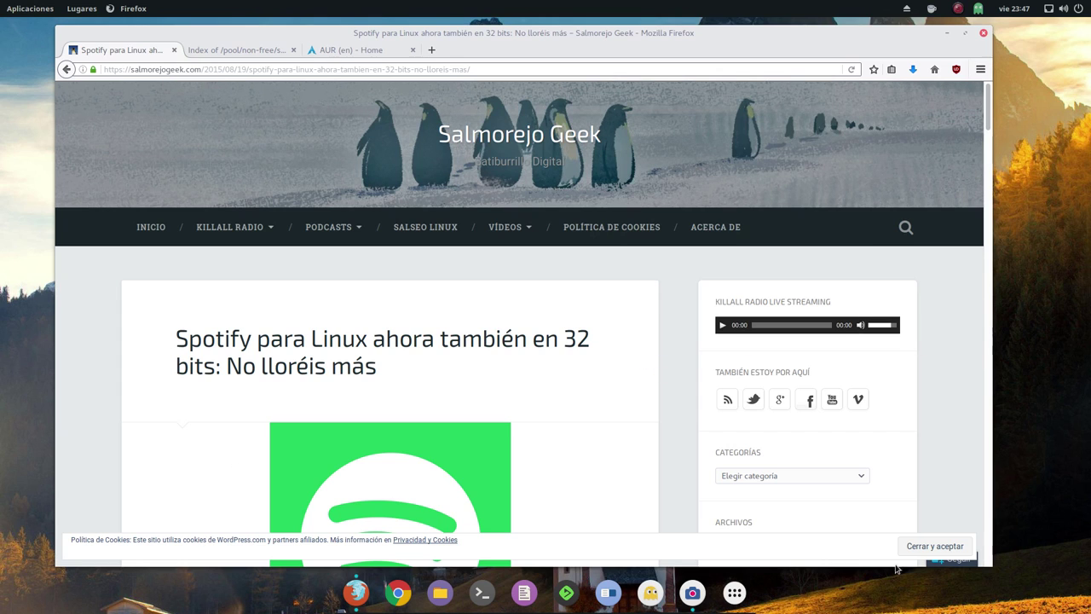
click(929, 552)
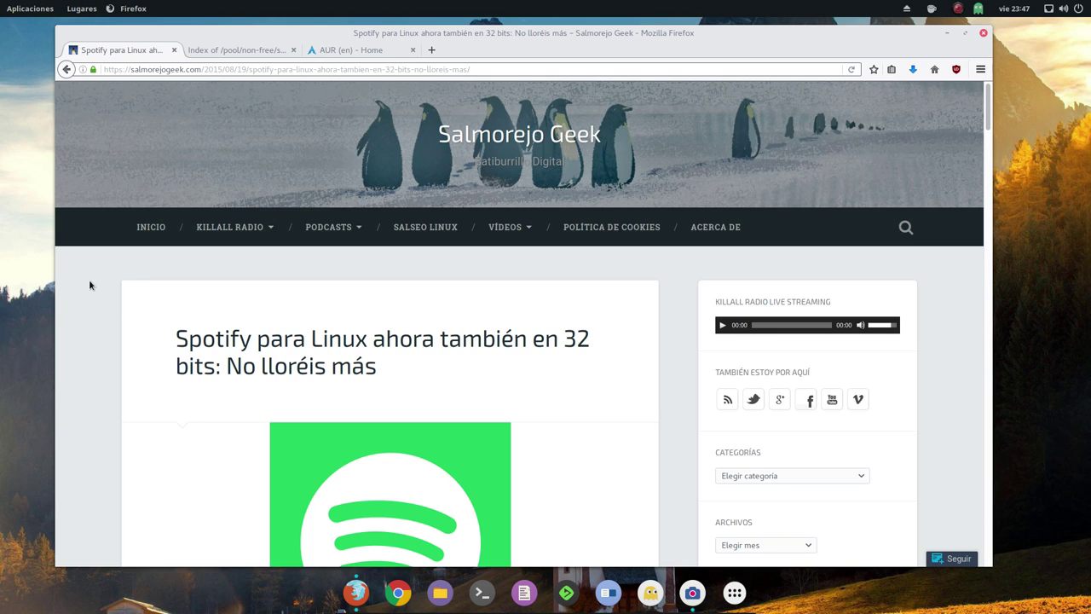
Step: Examine the Spotify for Linux article down to its repository and .deb package installation options
scroll(89, 284, down, 3)
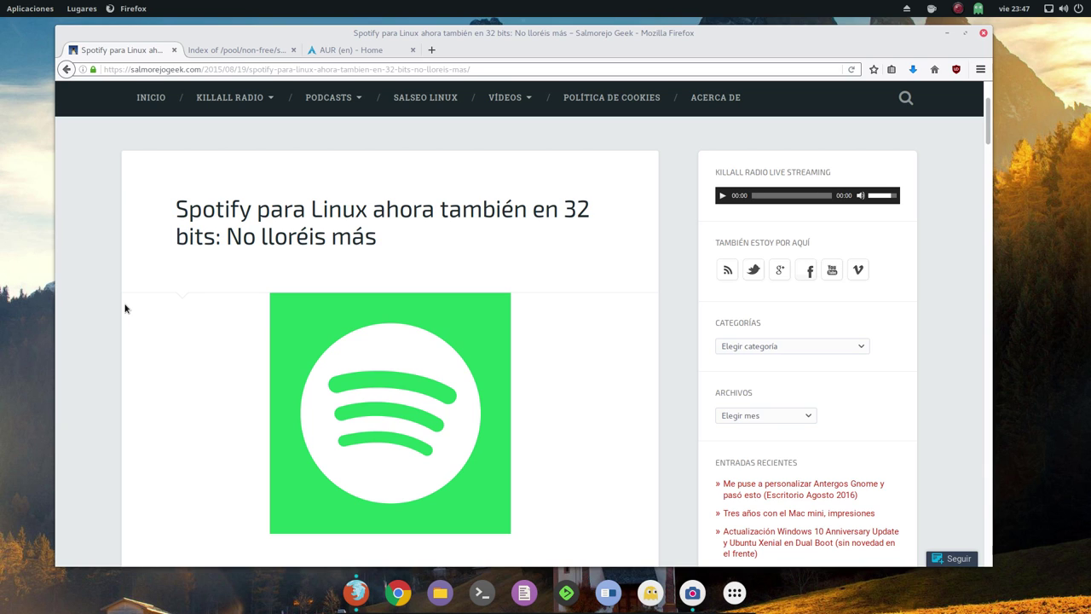
scroll(145, 301, up, 3)
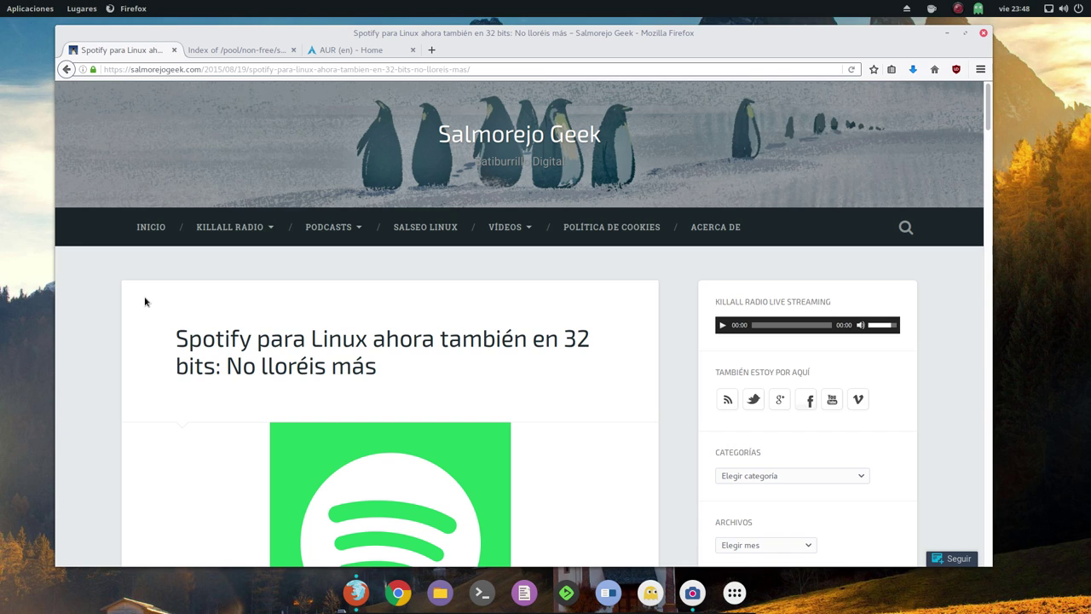
scroll(158, 341, down, 2)
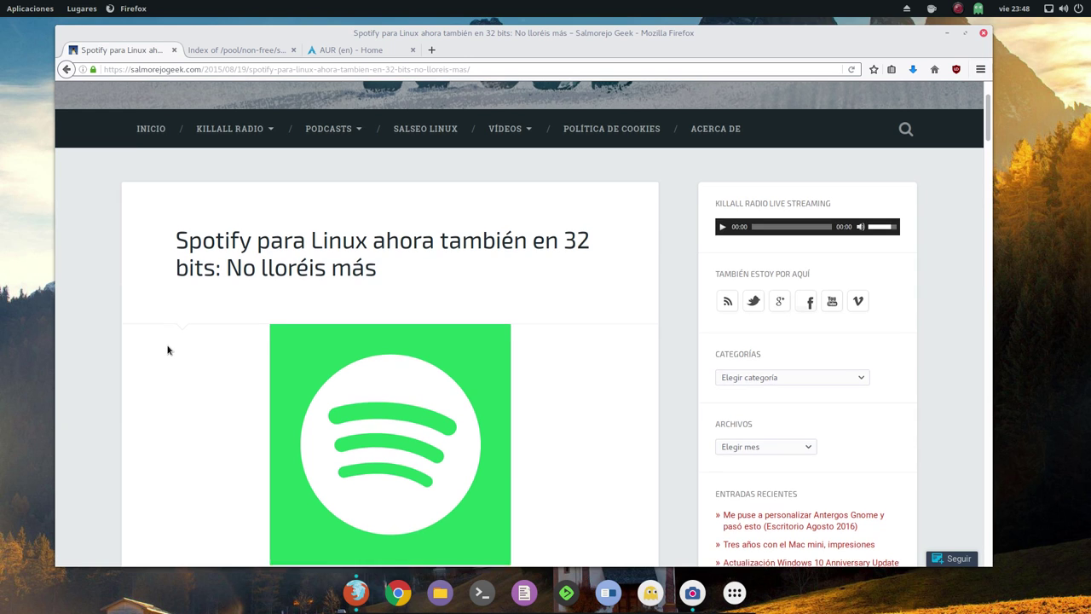
scroll(164, 348, down, 1)
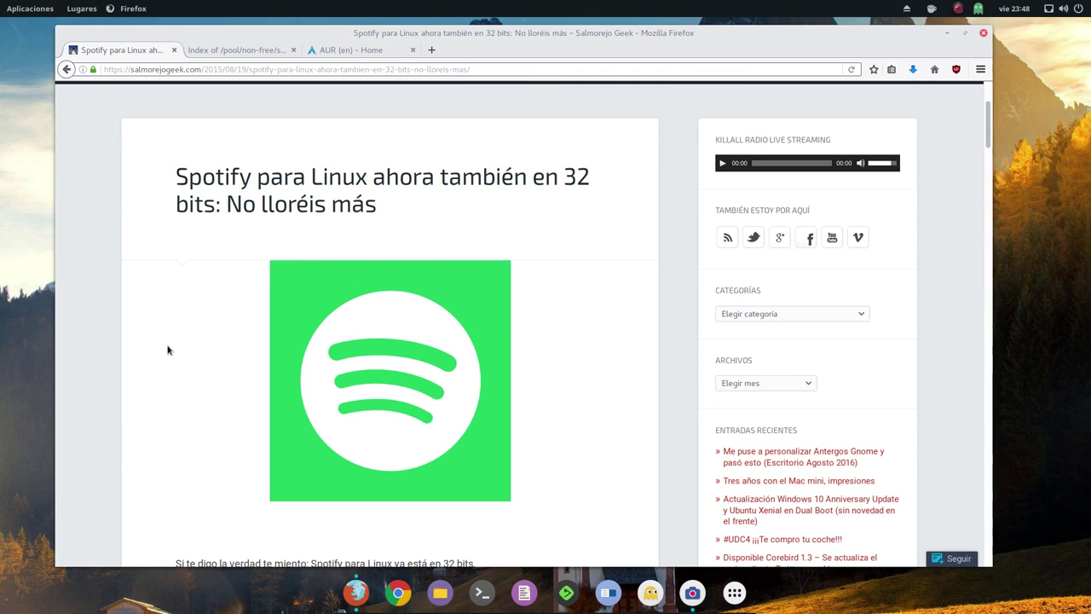
scroll(135, 333, down, 2)
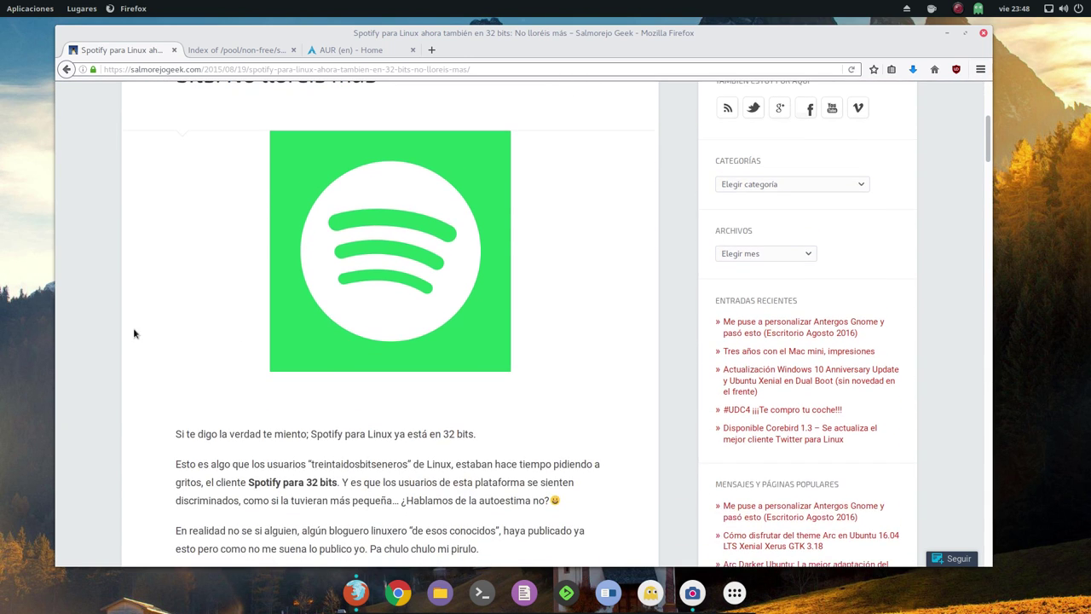
scroll(135, 333, down, 1)
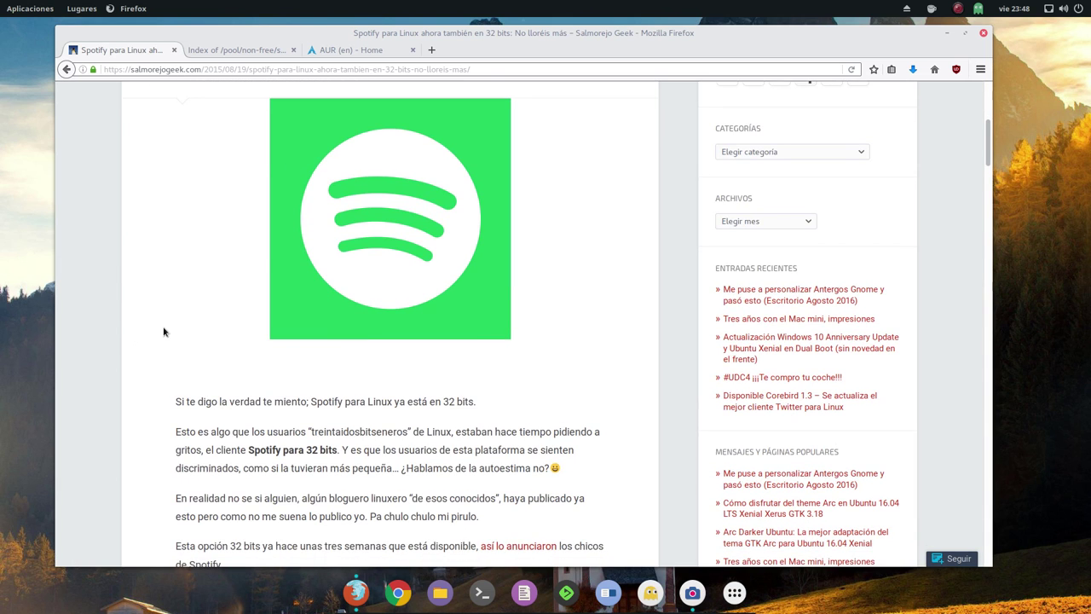
scroll(163, 329, up, 5)
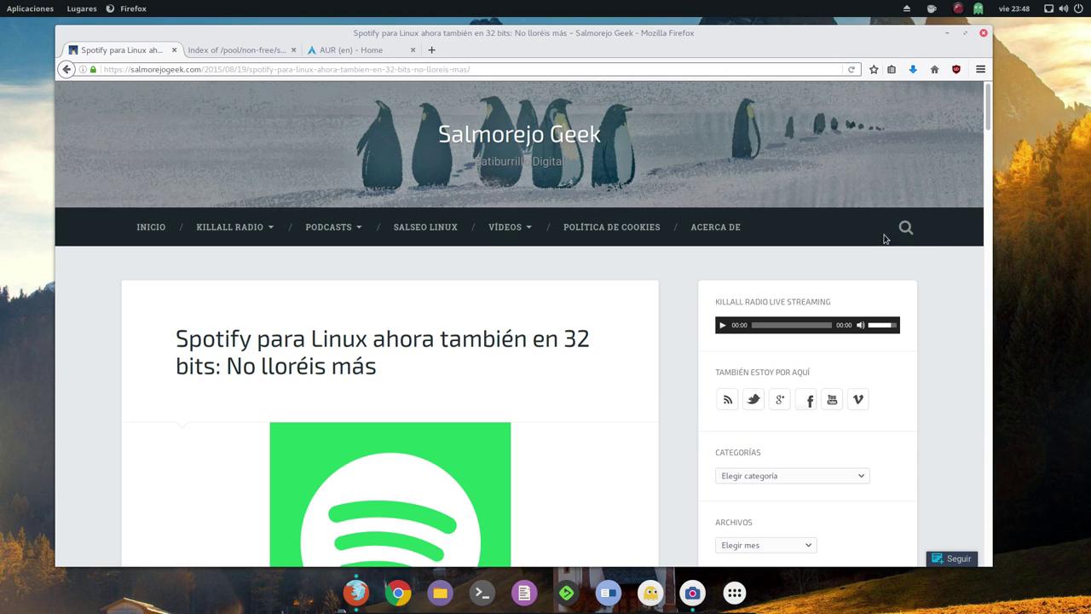
scroll(215, 382, down, 3)
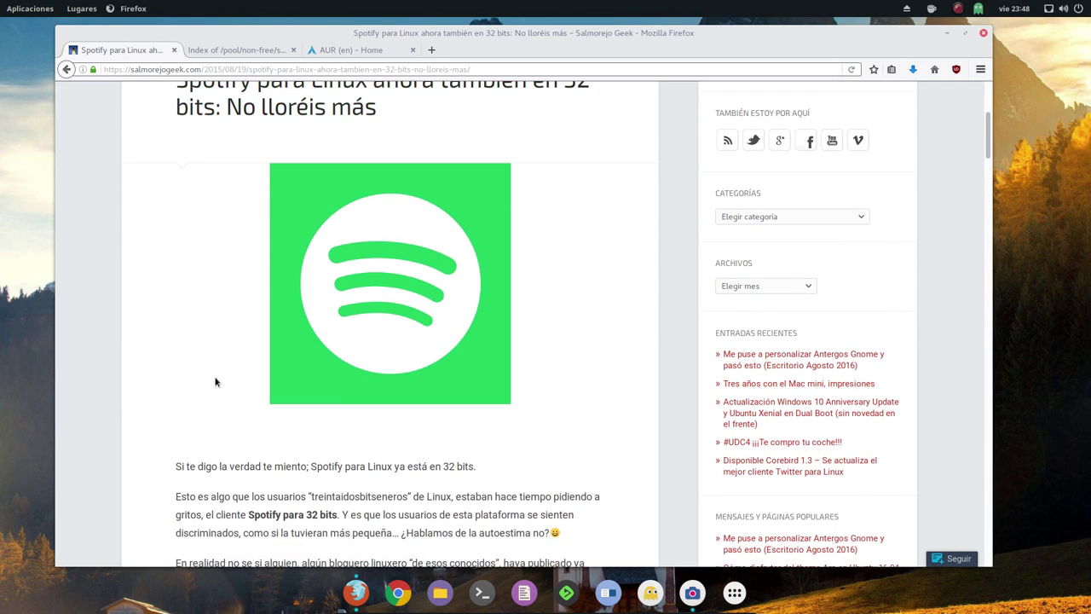
scroll(214, 382, down, 6)
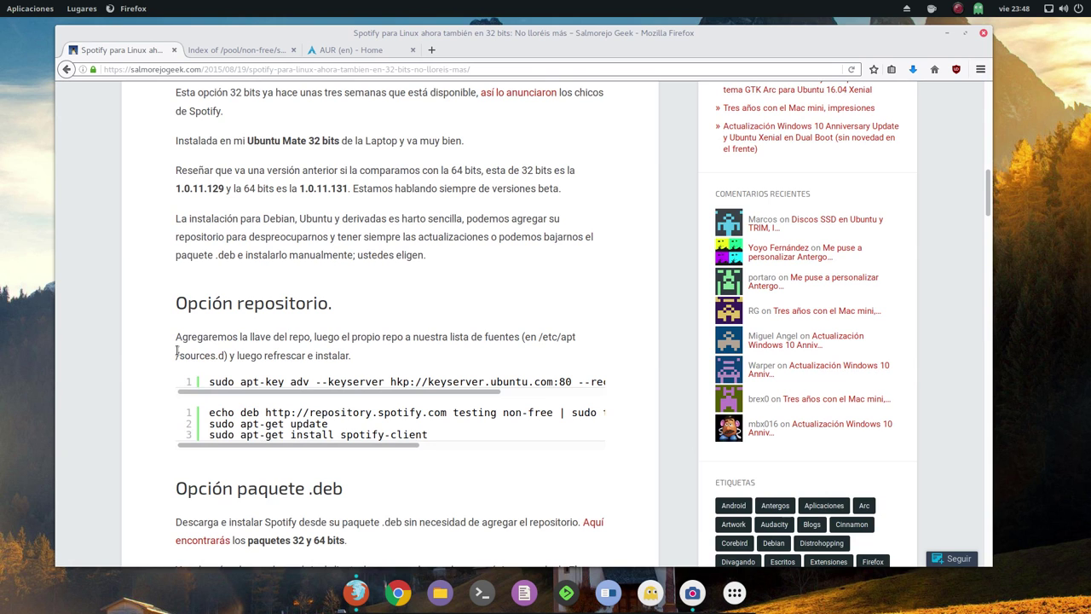
scroll(312, 344, down, 2)
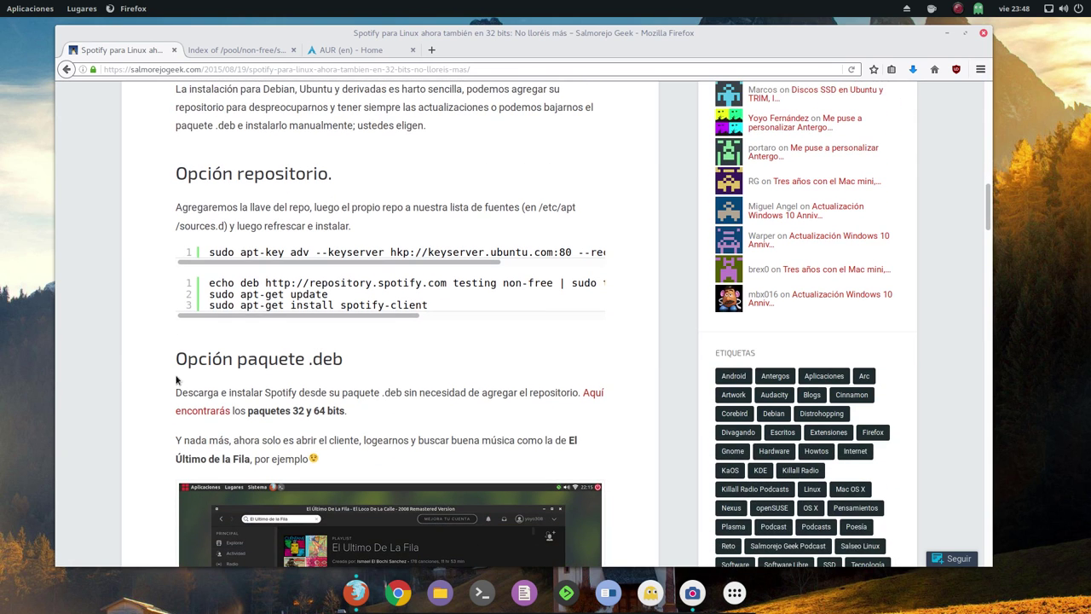
scroll(273, 346, down, 2)
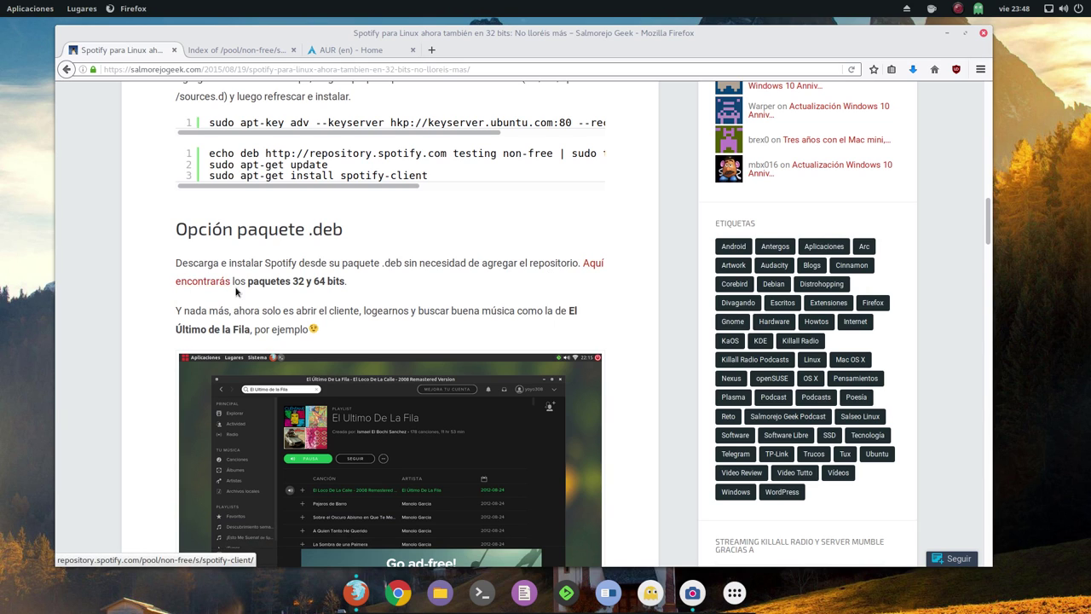
Step: Open the article's link to the 32 and 64 bit packages and close the duplicate spotify-client index tab
click(206, 287)
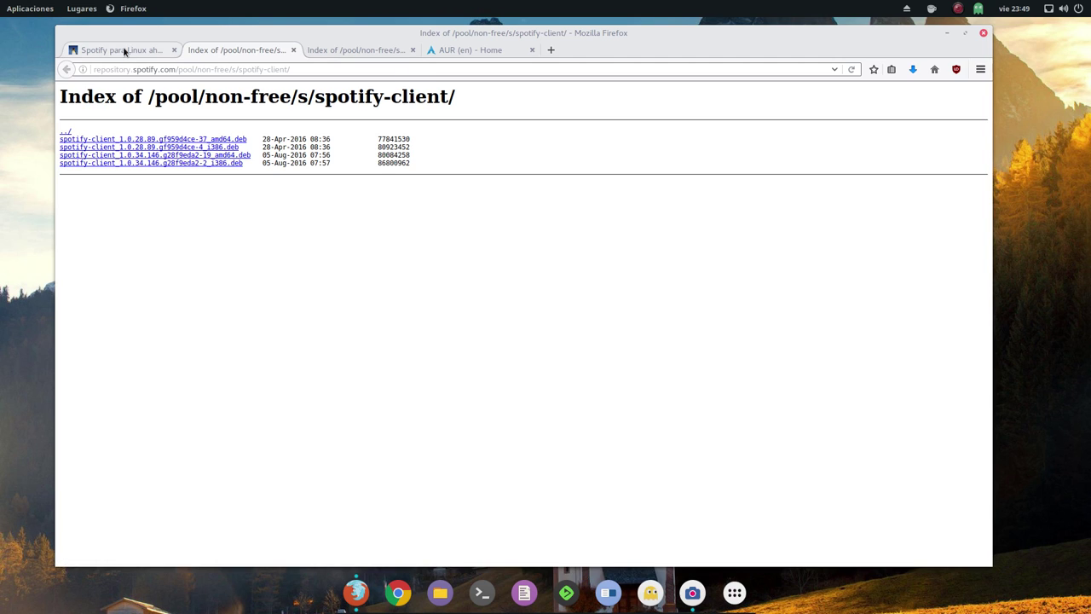
click(363, 52)
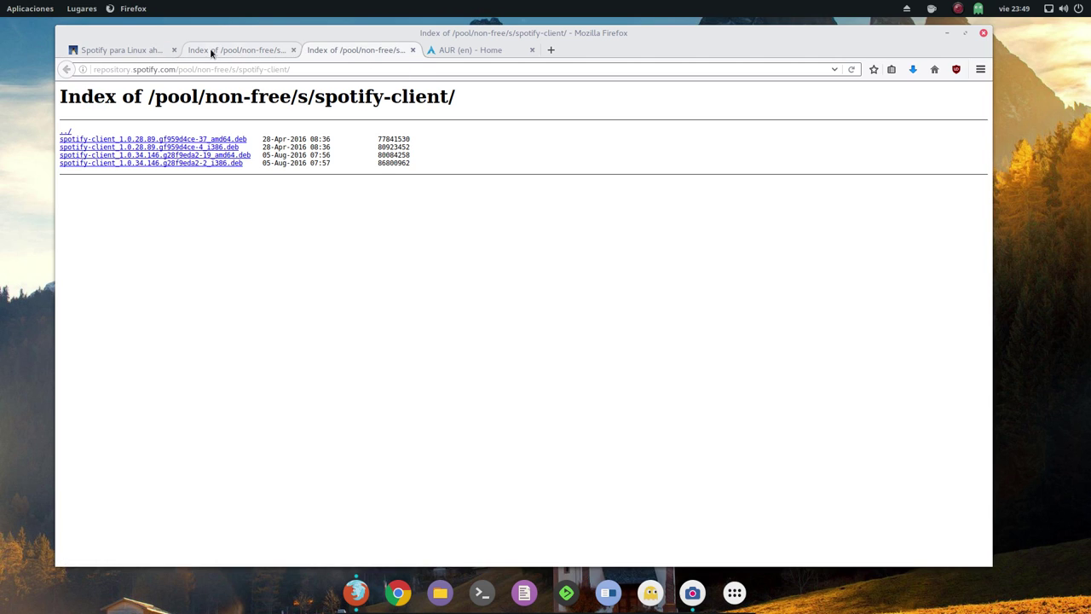
click(210, 48)
click(344, 53)
click(413, 50)
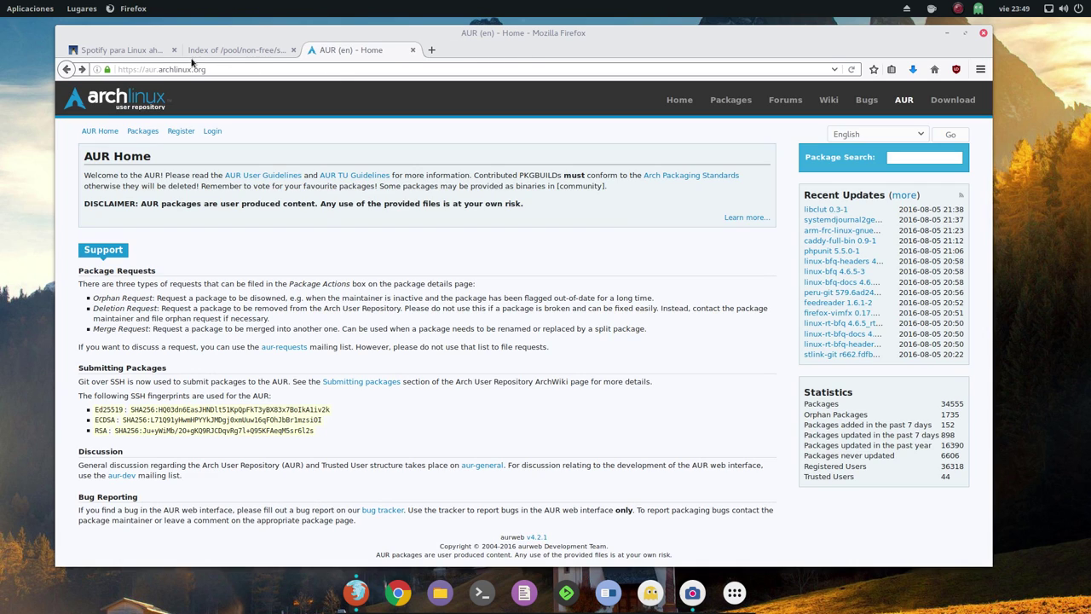
Step: Search the AUR packages for "spotify"
click(898, 158)
text(otify)
key(BackSpace)
text(i)
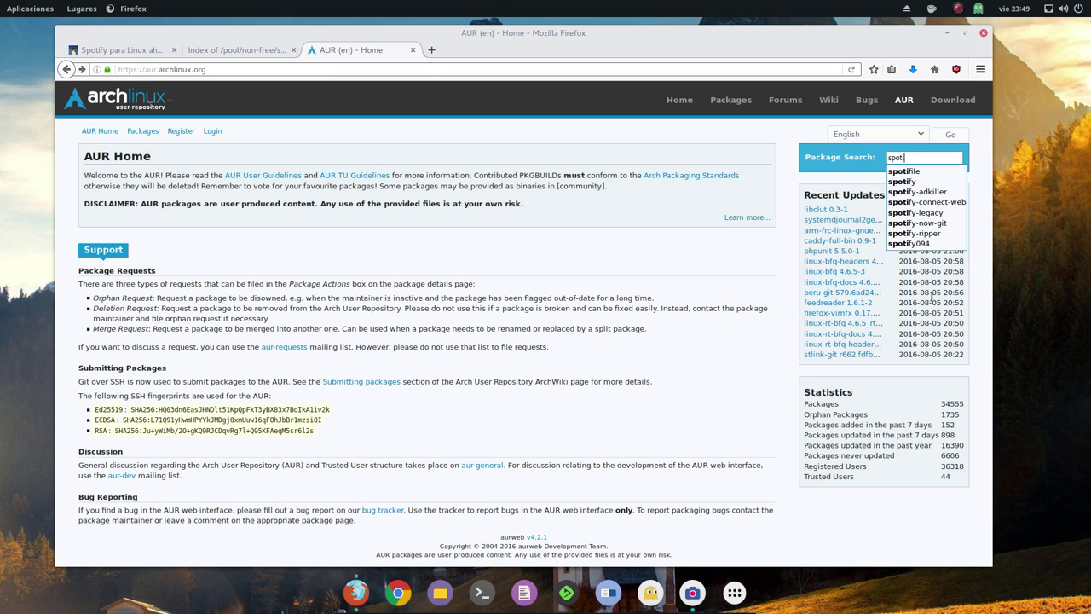
text(fy)
key(Return)
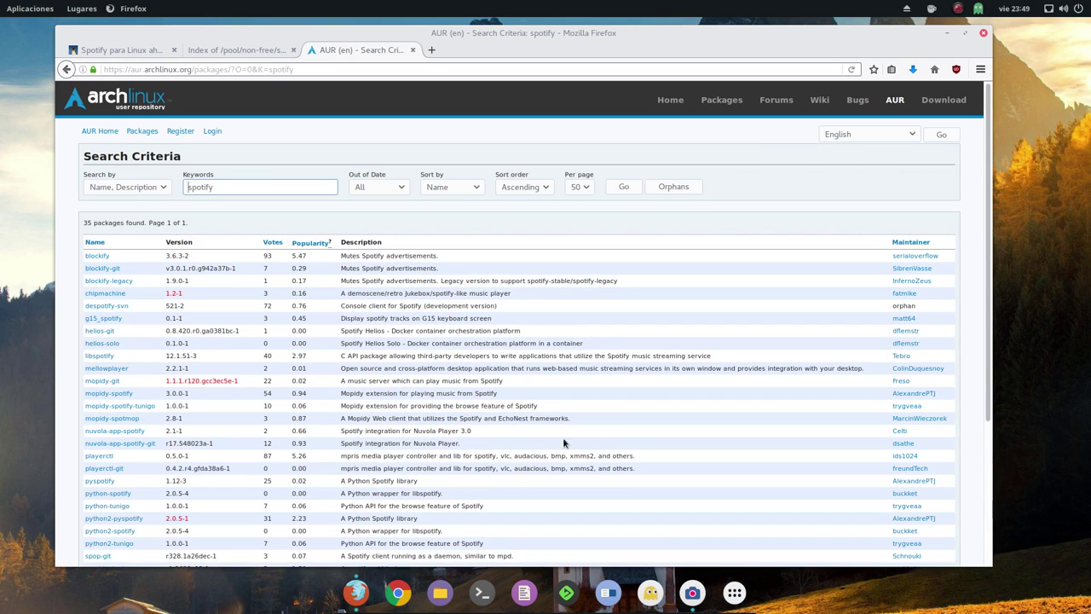
Step: Look through the AUR search results and open the details page of the "spotify" package
scroll(304, 264, down, 5)
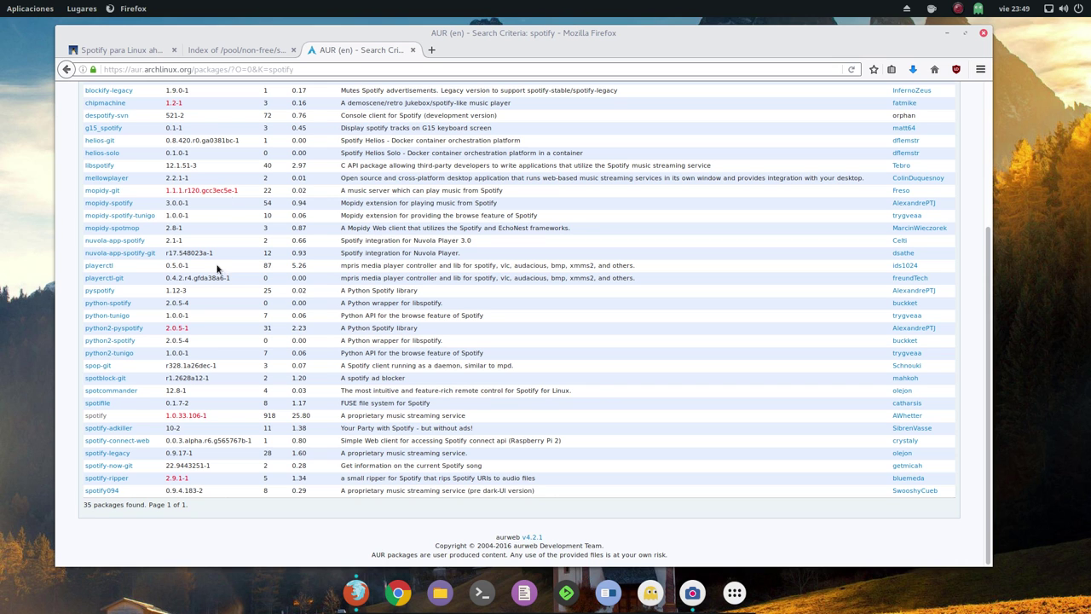
scroll(303, 239, up, 4)
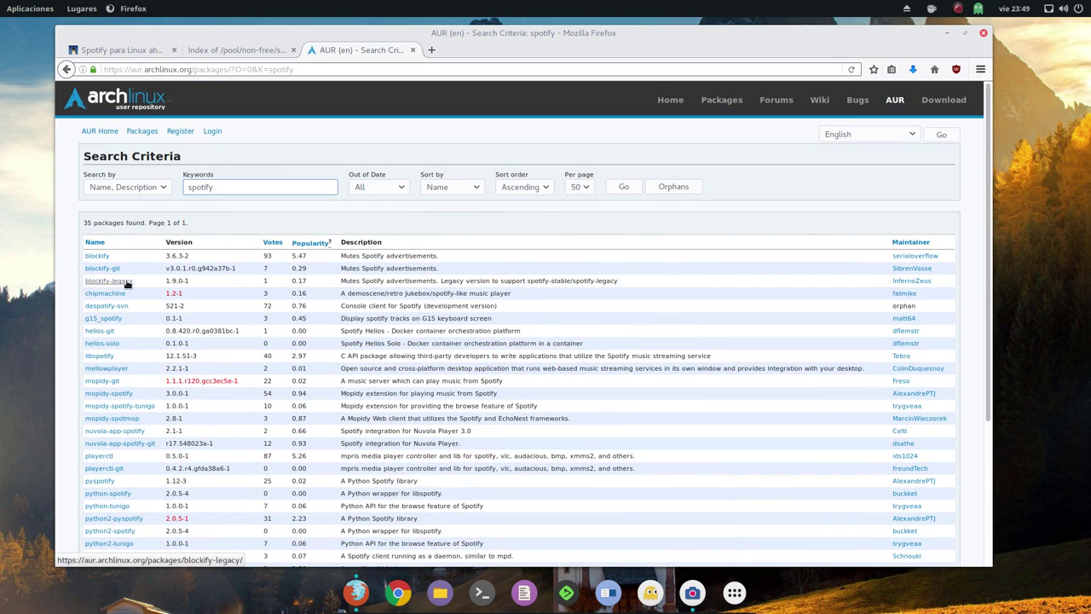
scroll(126, 284, down, 4)
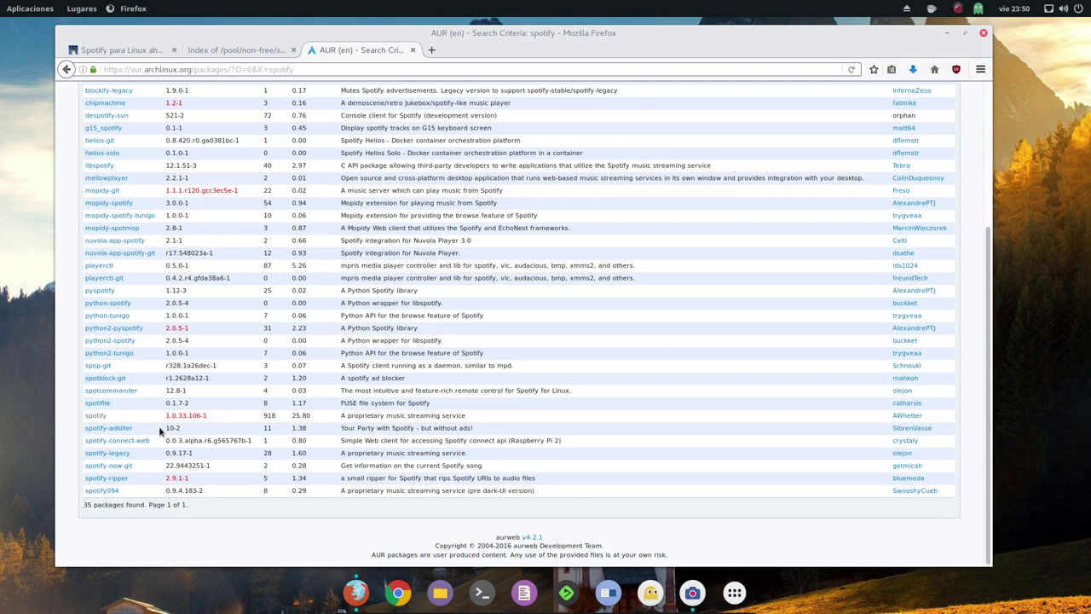
click(96, 417)
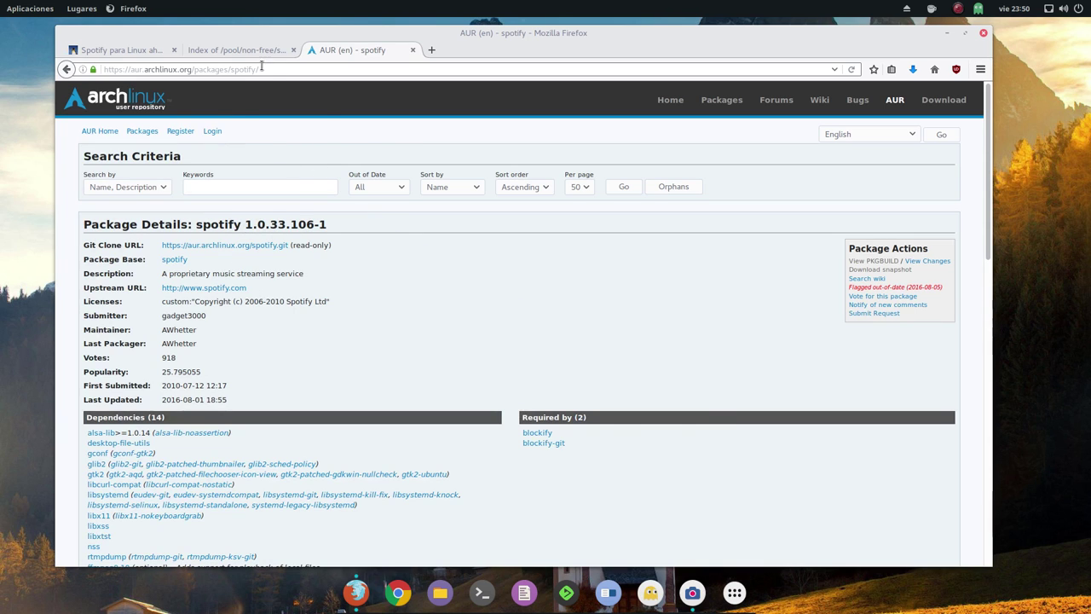
Step: Compare the spotify-client repository index with the AUR spotify package's version, sources and latest comments
click(246, 51)
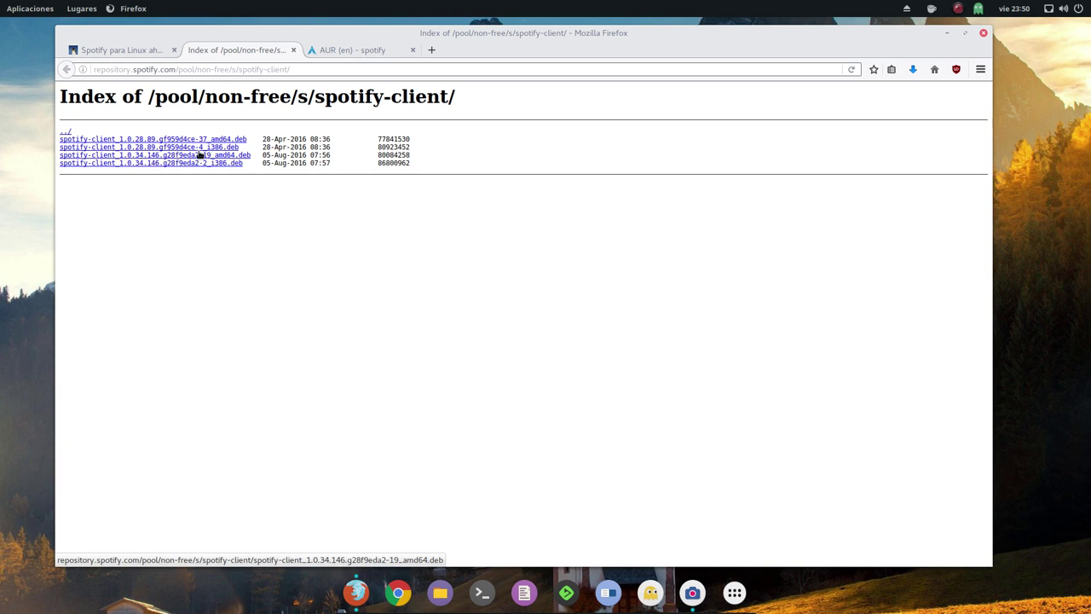
click(347, 50)
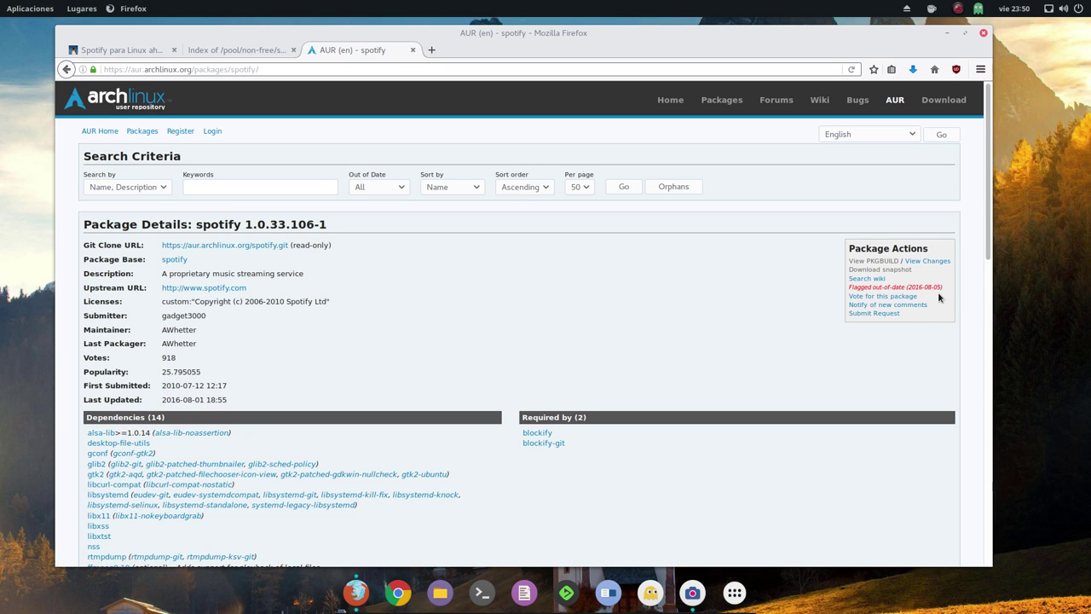
scroll(455, 241, down, 10)
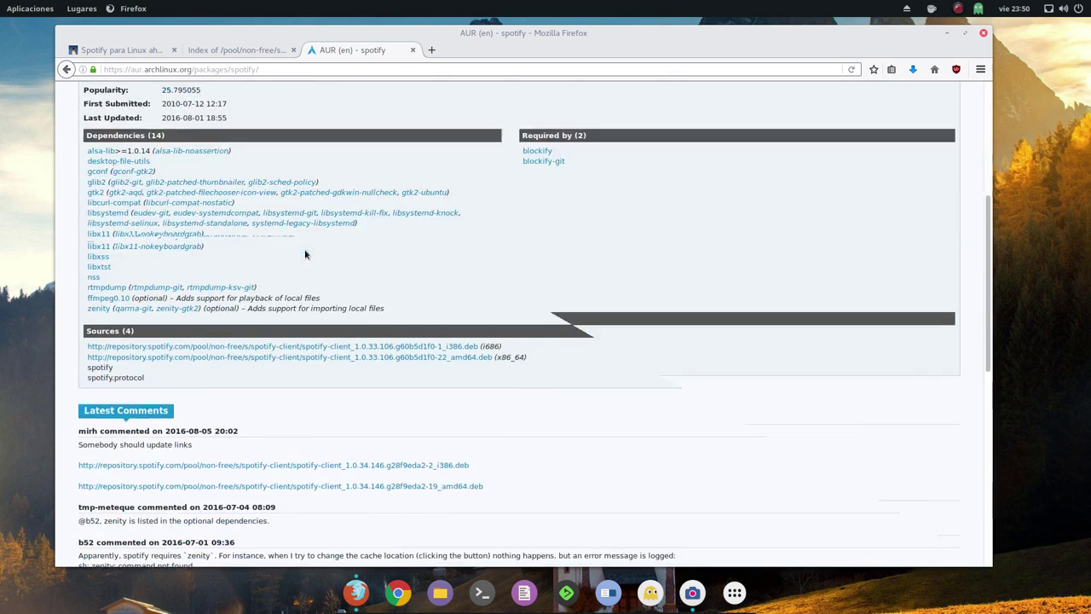
scroll(305, 253, down, 1)
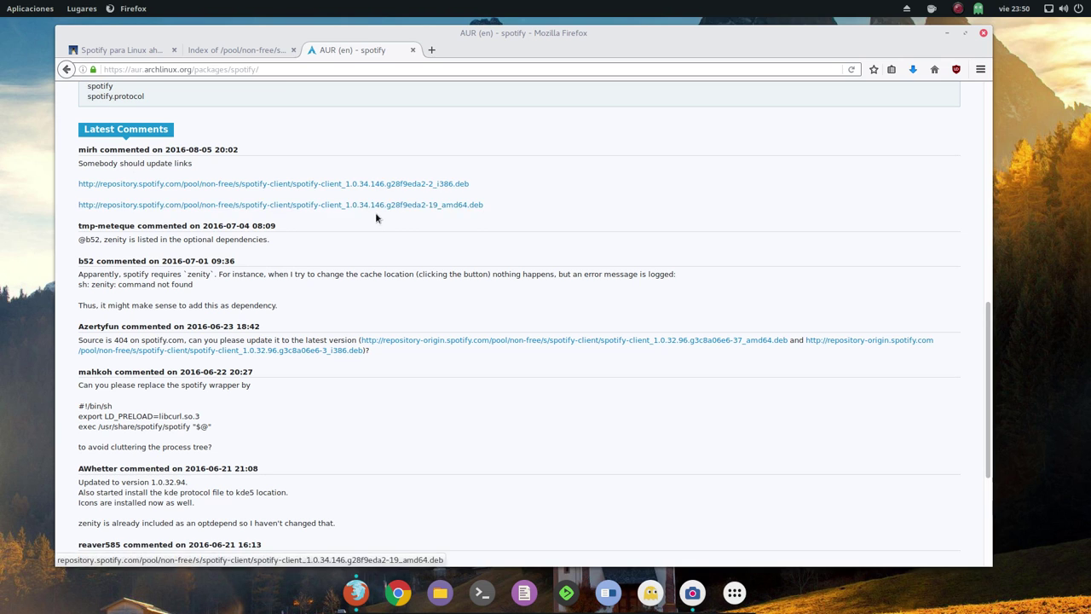
Step: Detach the AUR spotify page into its own window and place it so the repository's package list stays visible behind it
click(244, 49)
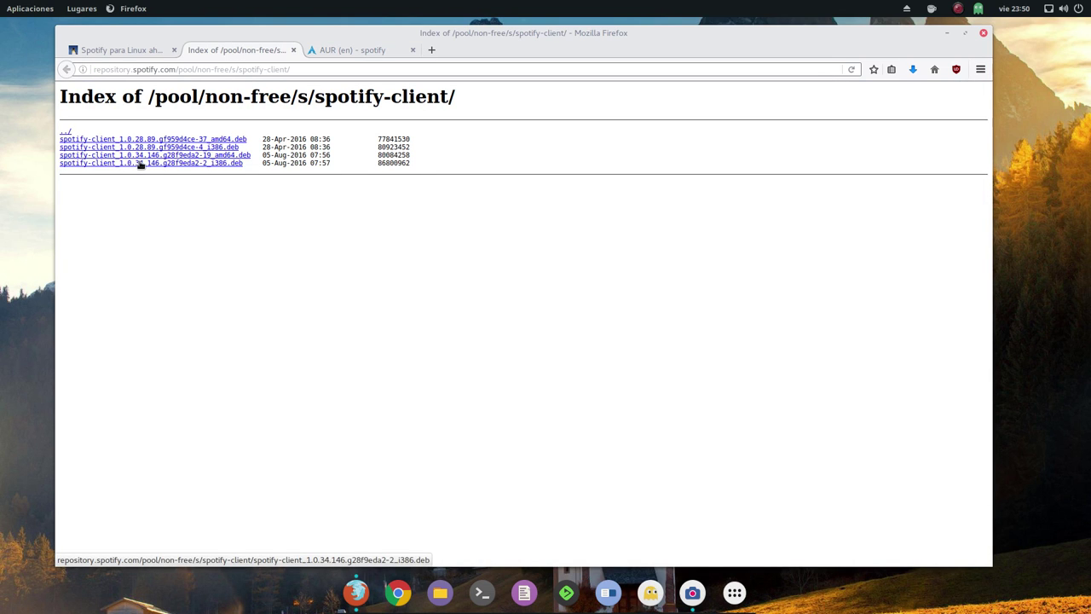
drag(342, 55, 194, 91)
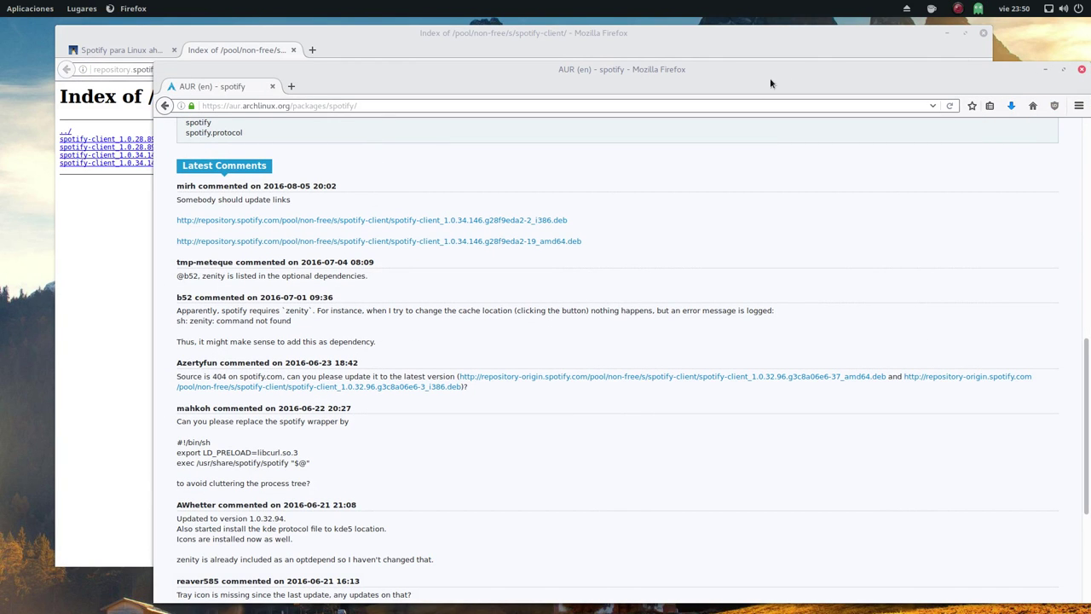
drag(770, 83, 617, 94)
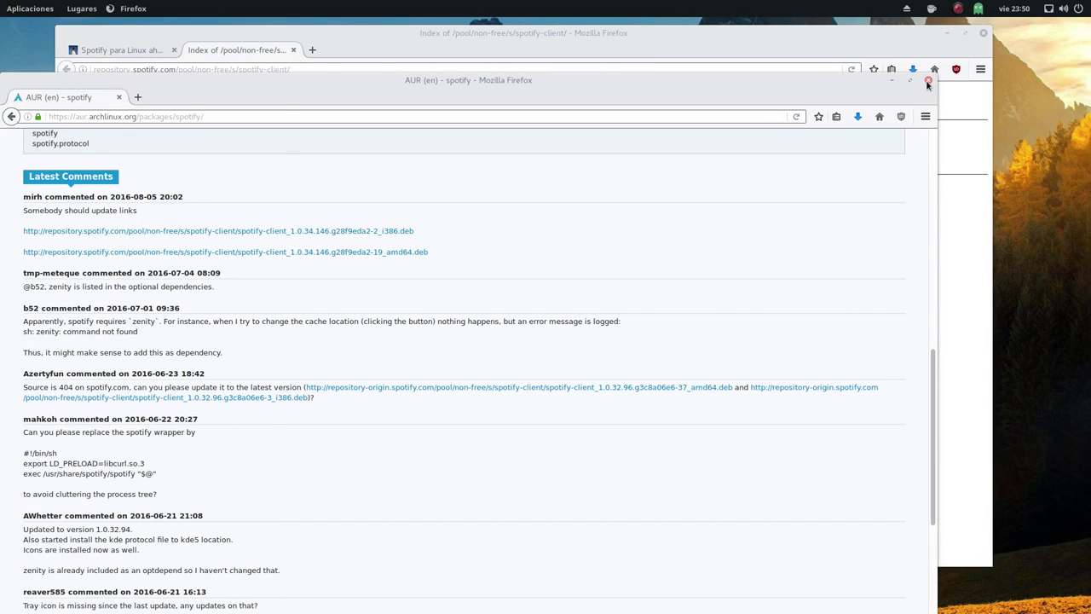
drag(304, 80, 370, 115)
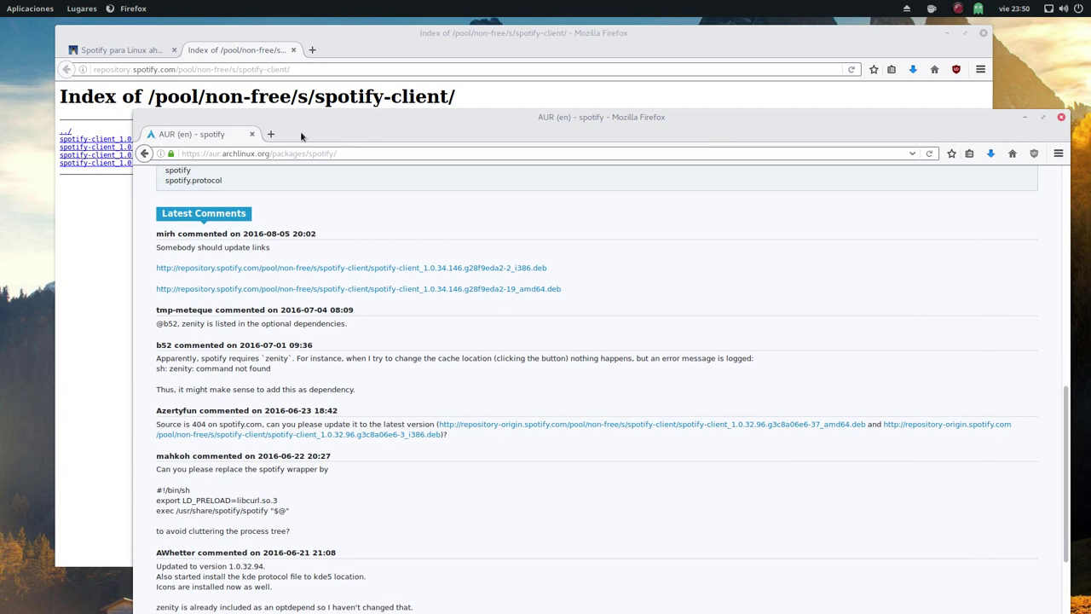
drag(207, 120, 319, 161)
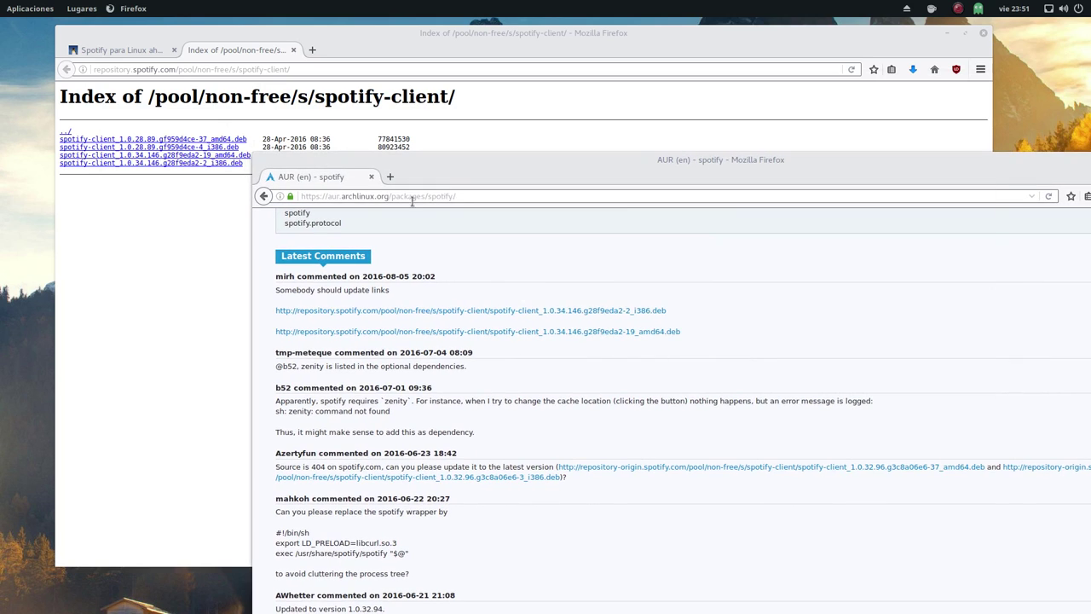
Step: Copy the address of the AUR spotify page and close its detached browser window
click(468, 198)
drag(469, 198, 272, 200)
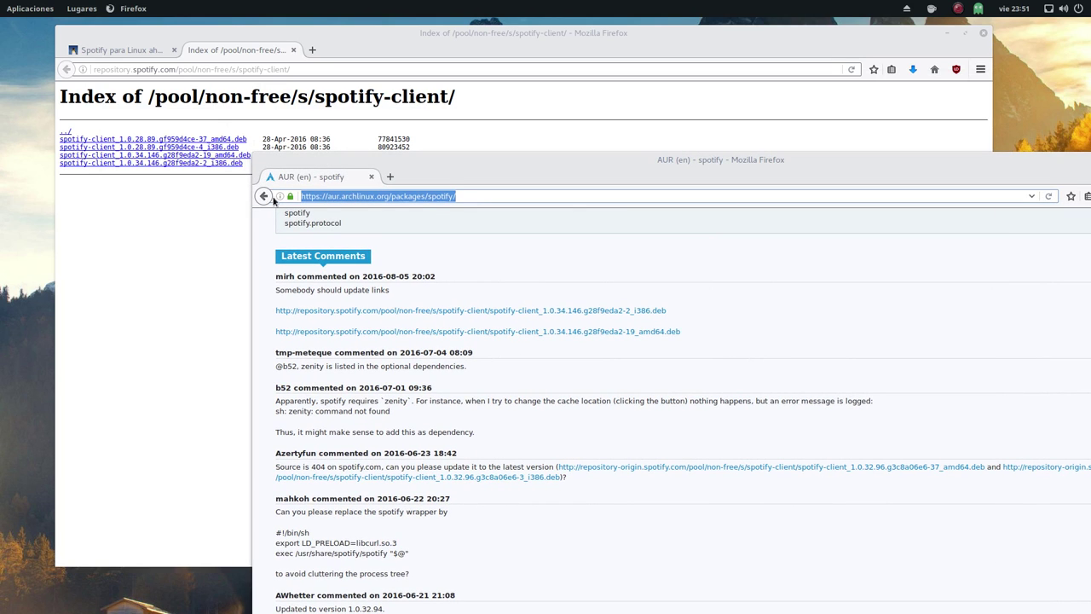
right_click(349, 198)
click(382, 244)
drag(481, 168, 456, 191)
click(1009, 166)
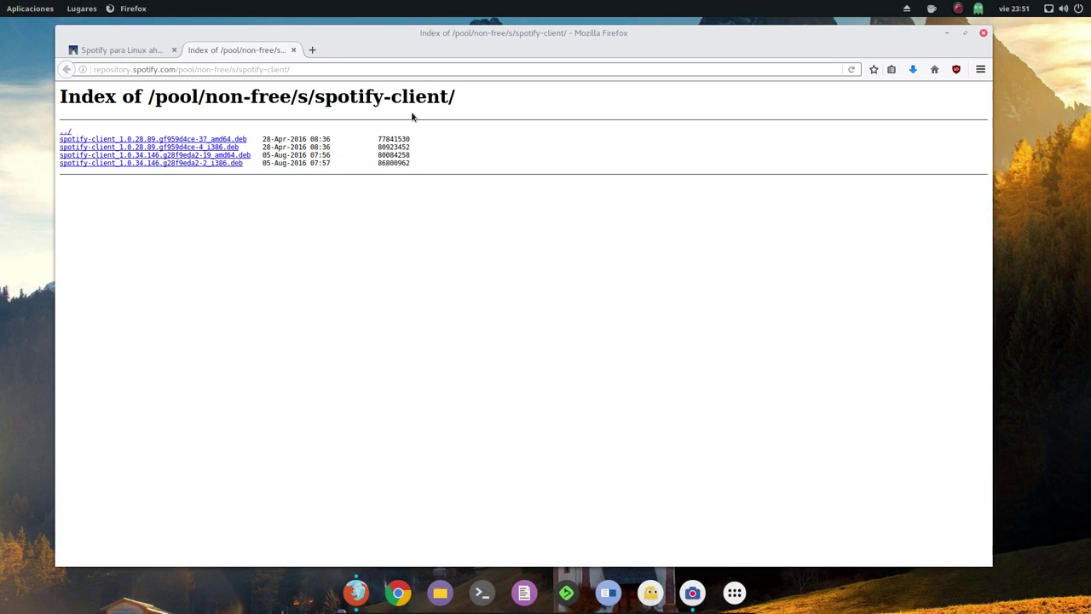
Step: Open the copied AUR package address in a new tab of the window holding the repository index
click(313, 50)
right_click(321, 70)
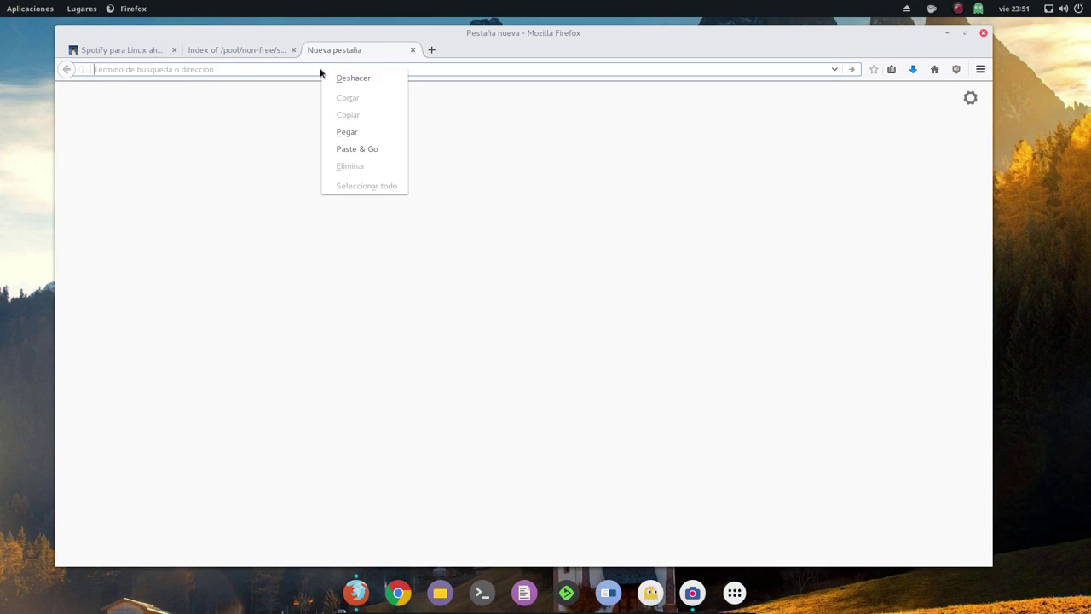
click(358, 149)
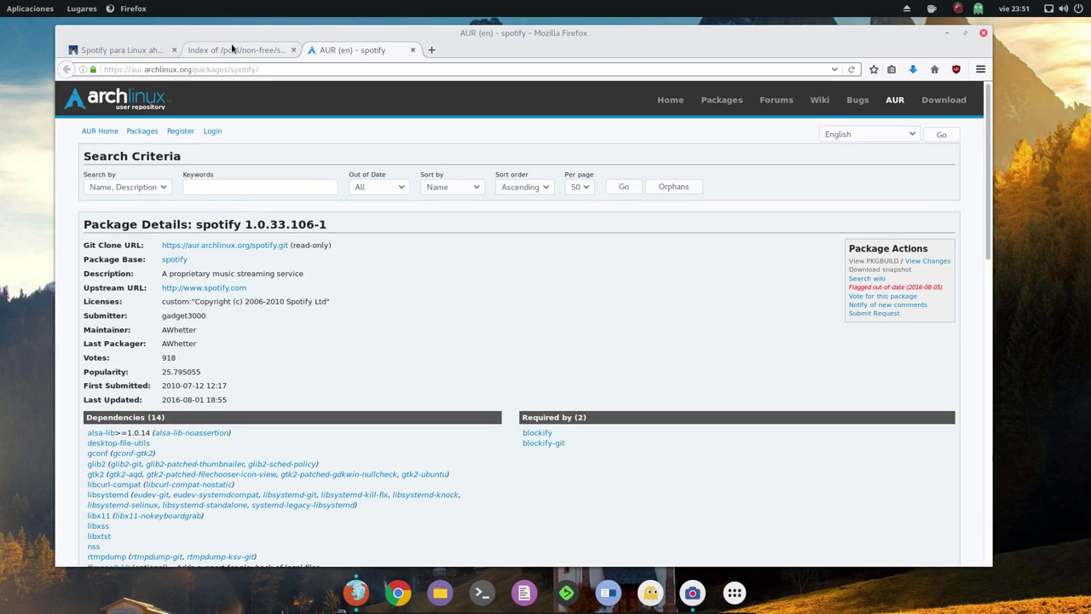
Step: Review the repository's package list and the AUR spotify package's PKGBUILD, ending back on the package details page
click(233, 49)
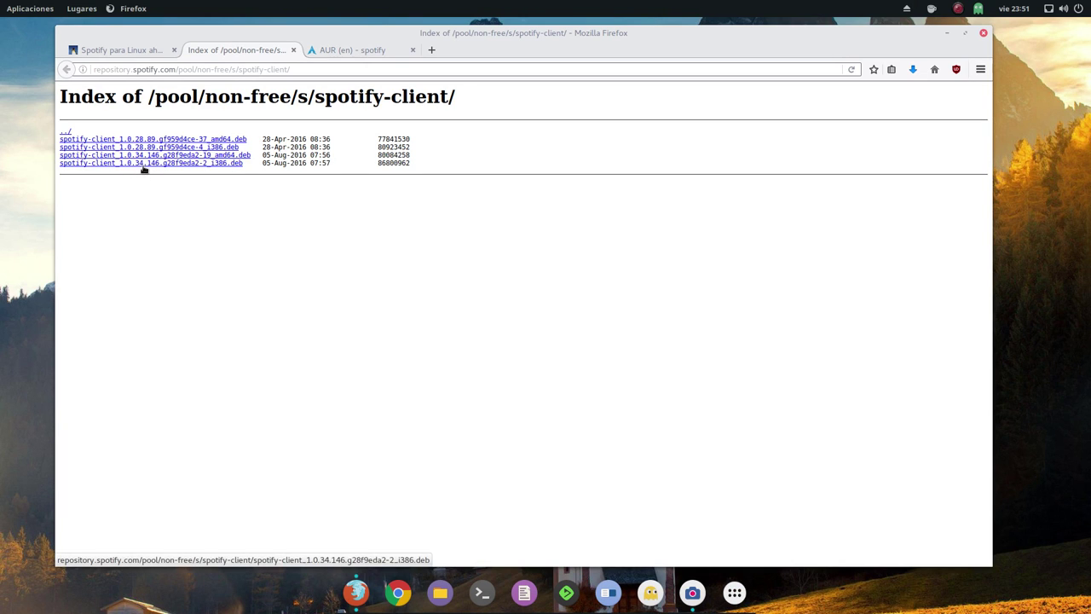
click(331, 47)
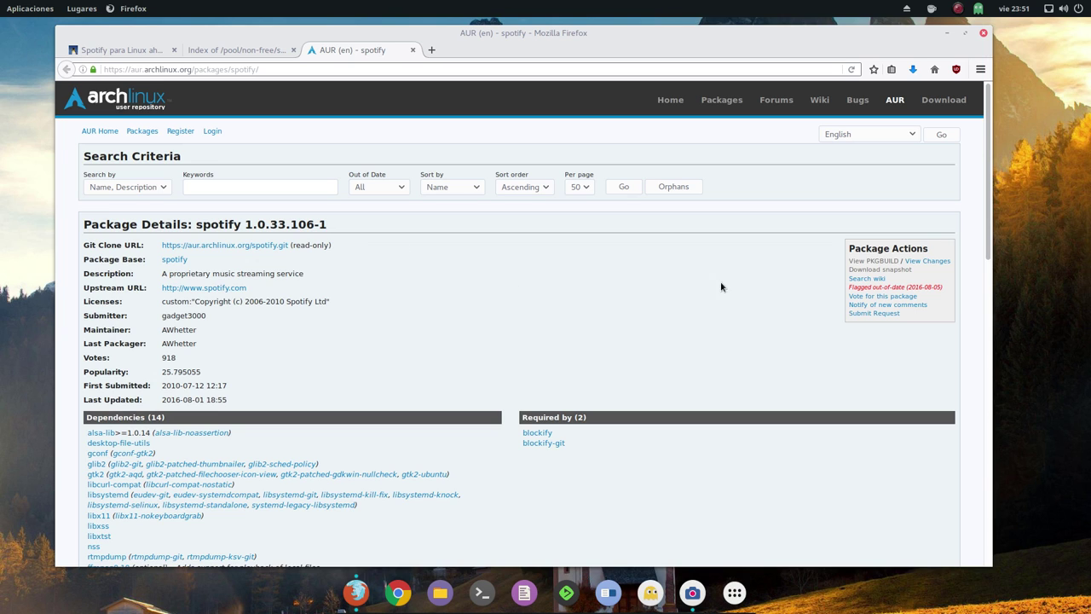
click(884, 264)
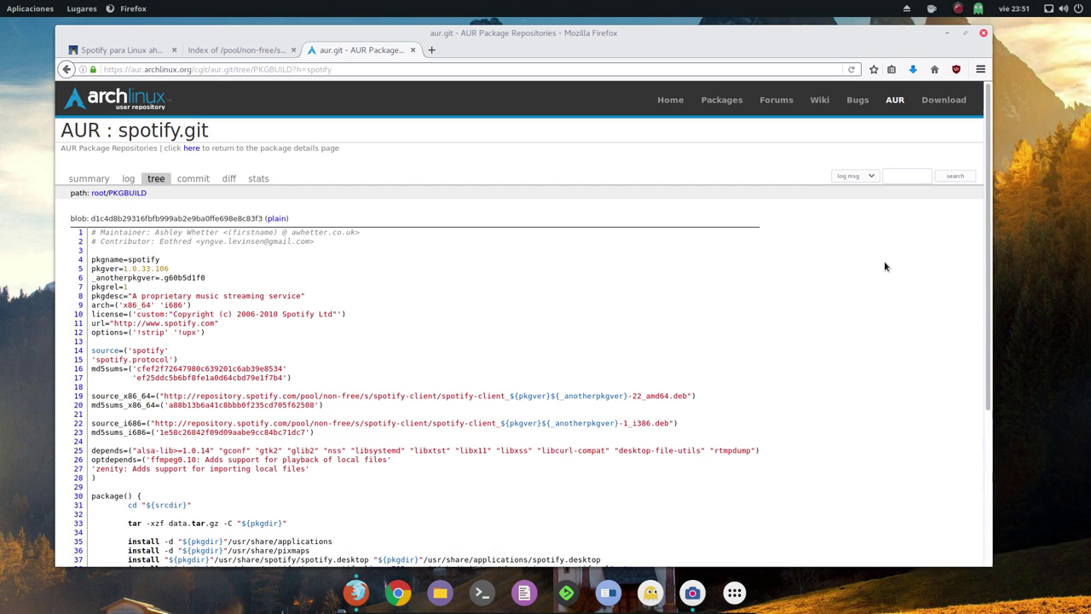
scroll(413, 333, down, 5)
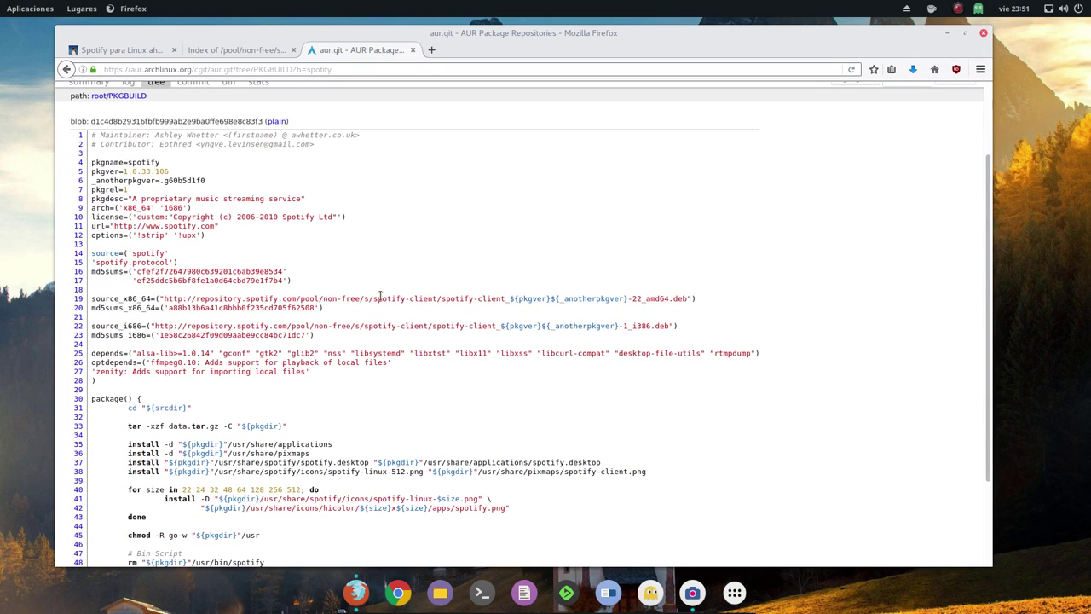
scroll(297, 428, up, 5)
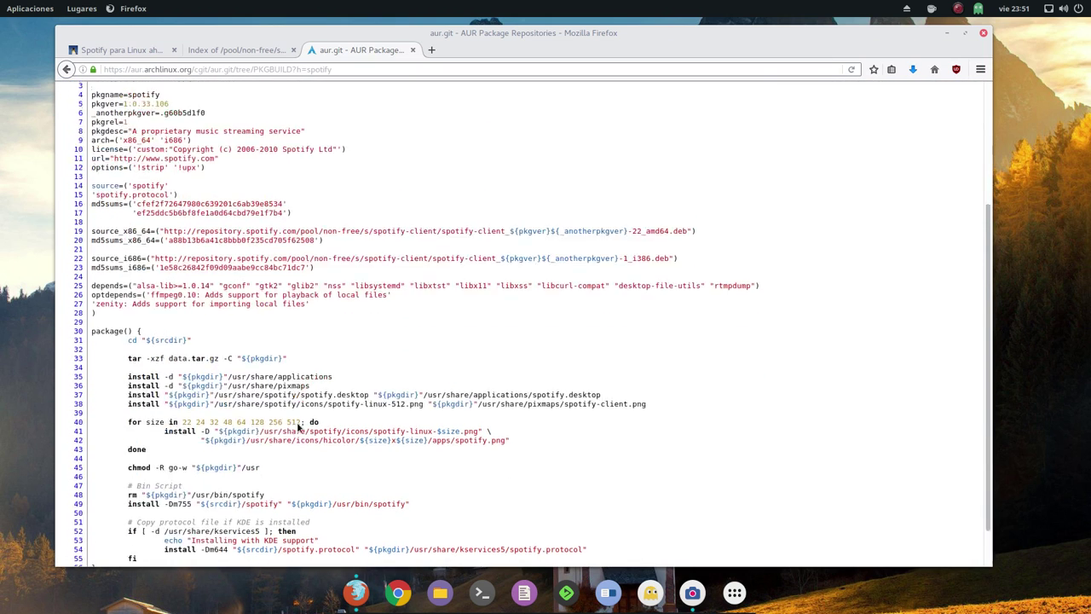
click(67, 70)
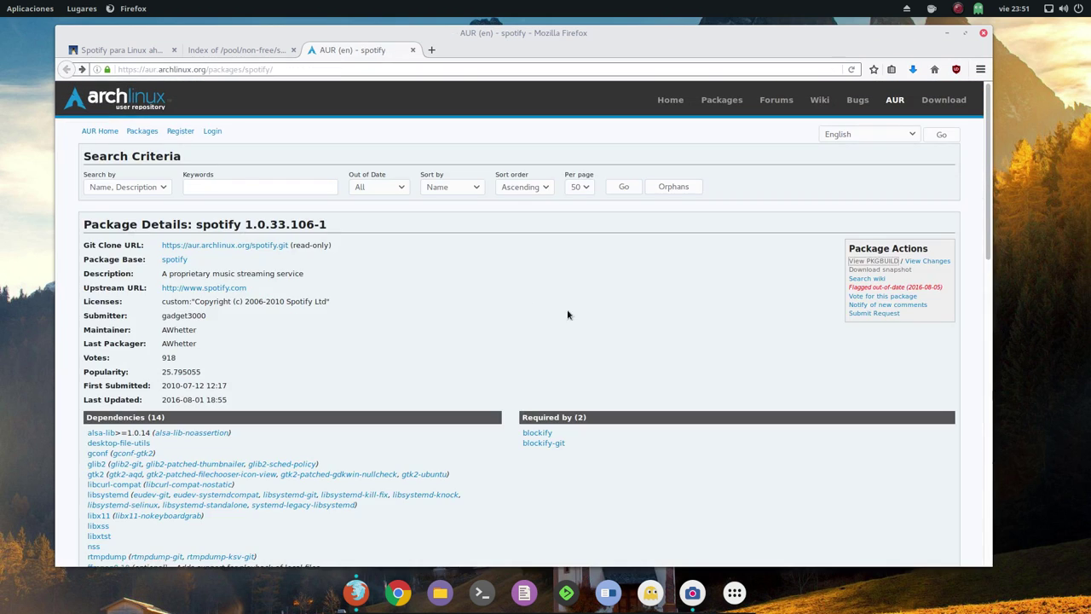
Step: Download the AUR package snapshot, saving it as spotify.tar.gz, and minimize the browser
click(884, 273)
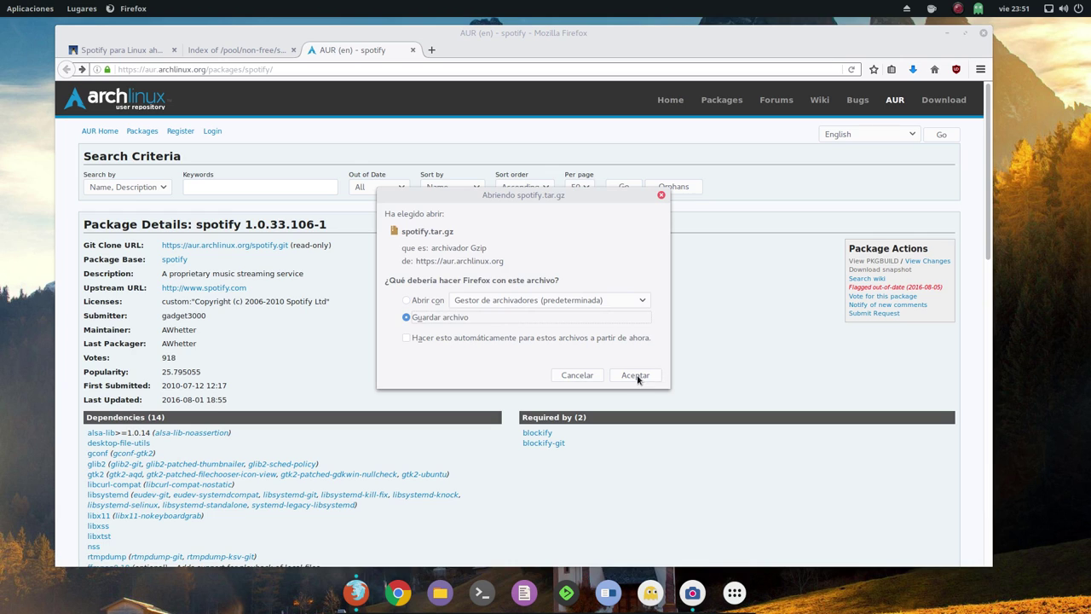
click(639, 376)
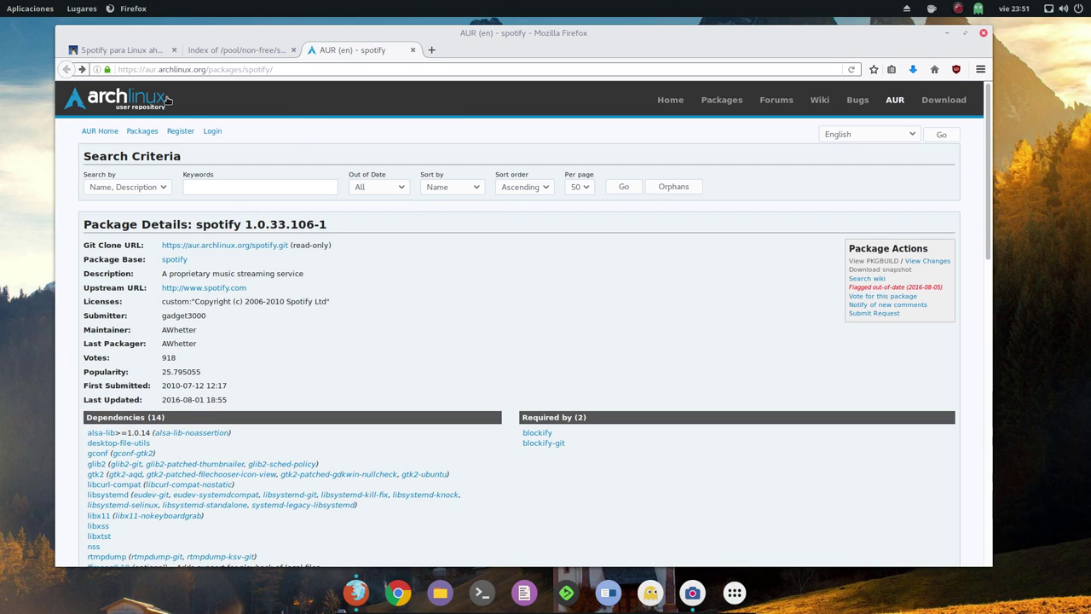
click(948, 34)
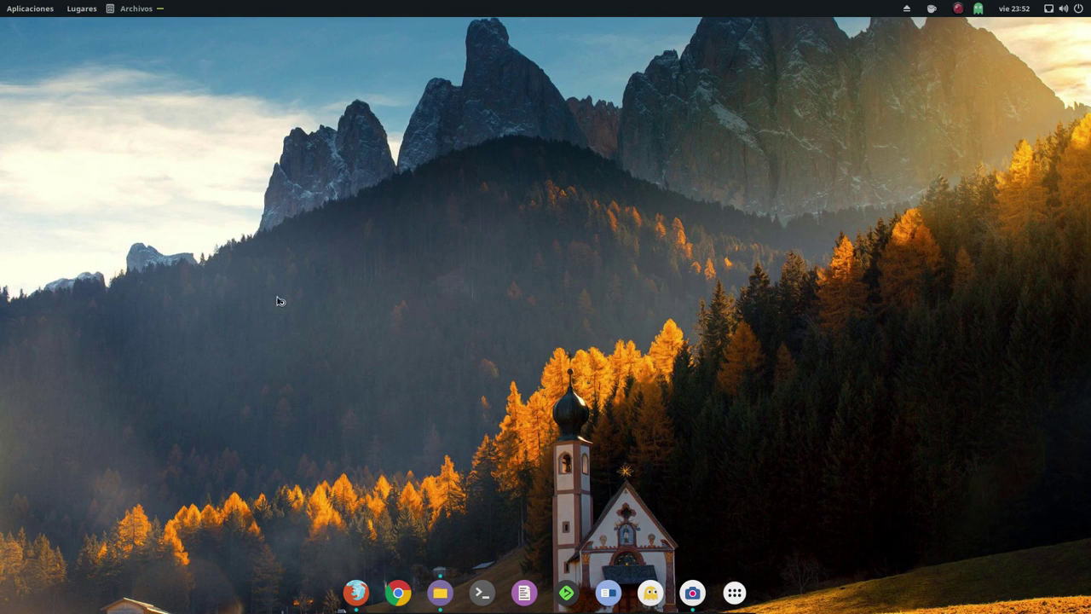
Step: Extract spotify.tar.gz inside the Descargas folder and dismiss the extraction dialog
double_click(312, 91)
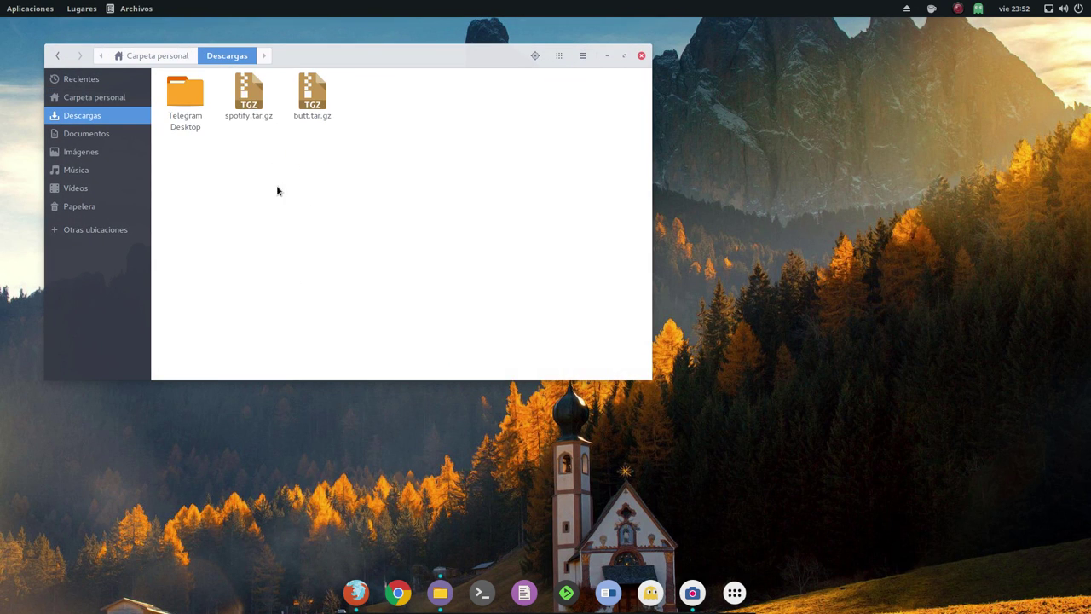
click(248, 94)
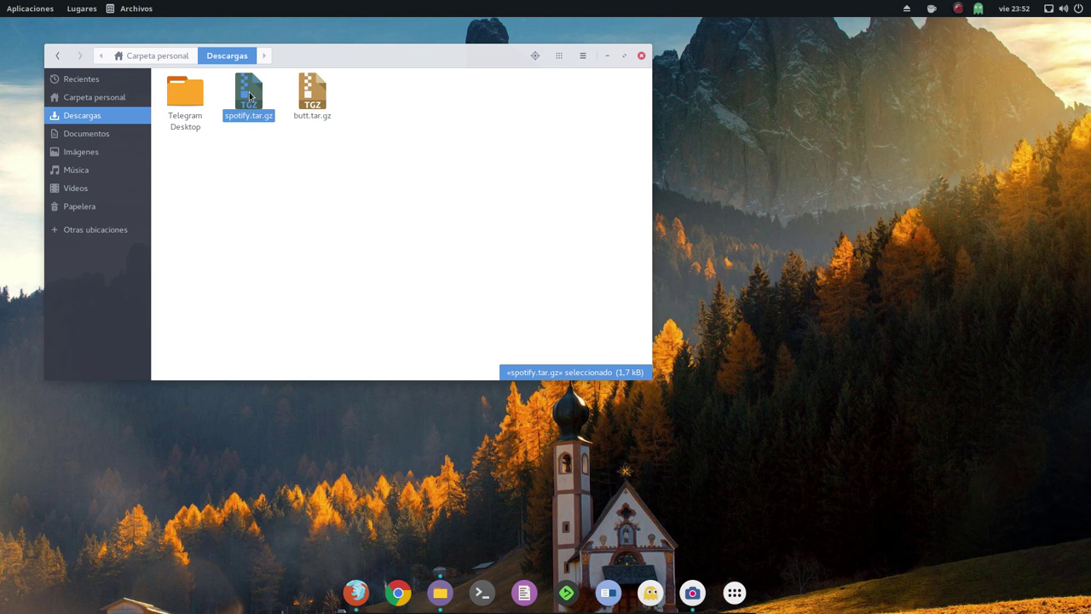
right_click(248, 95)
click(307, 271)
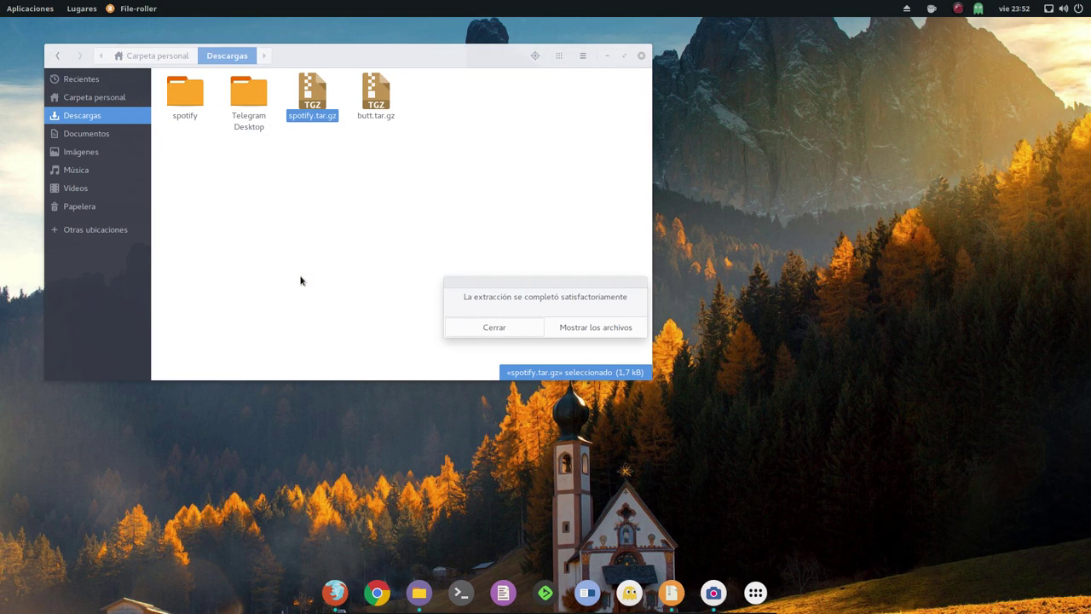
click(465, 326)
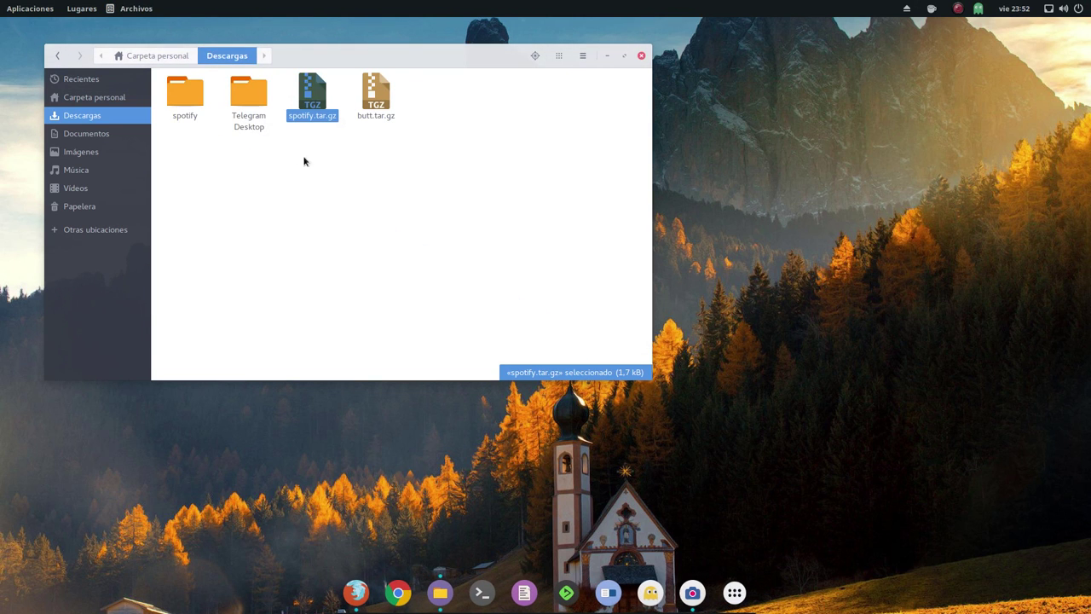
Step: Open the extracted spotify folder and view its PKGBUILD file in the text editor, closing it after reading
double_click(183, 102)
drag(358, 58, 459, 116)
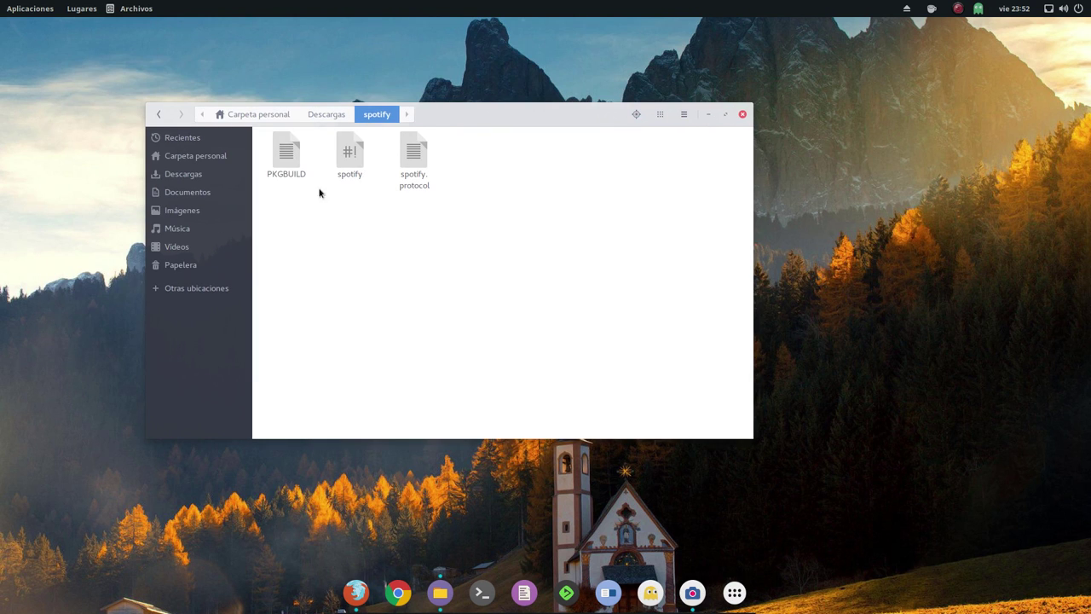
right_click(291, 157)
click(300, 165)
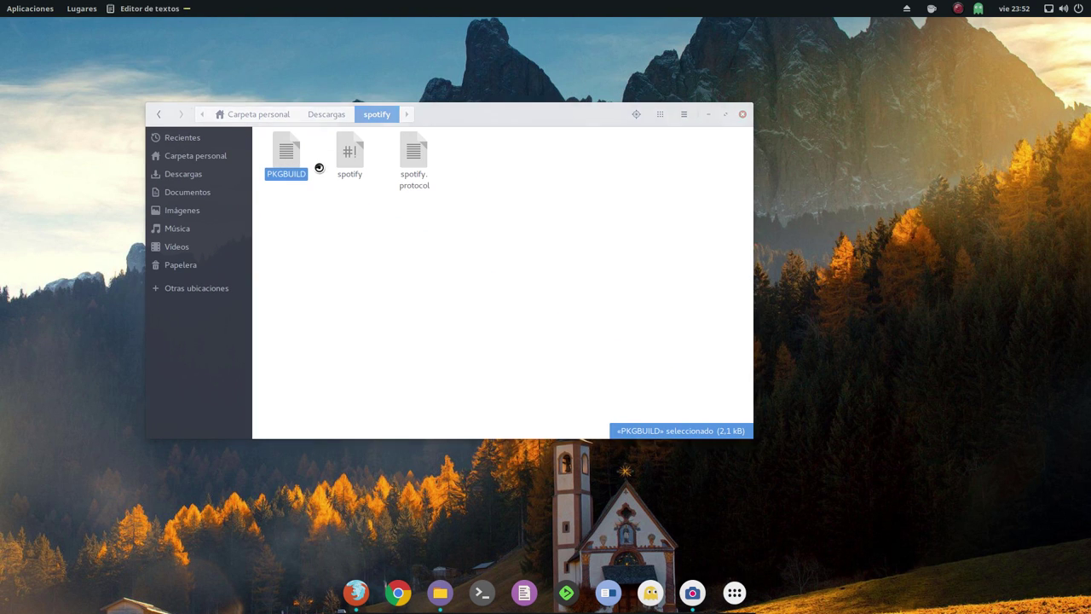
drag(356, 26, 479, 74)
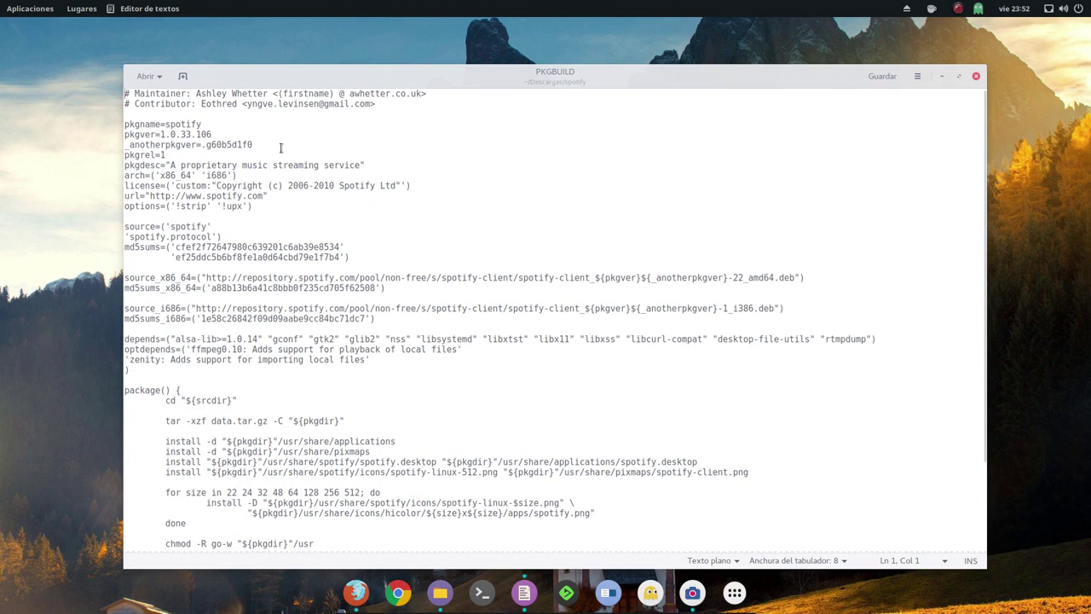
click(976, 76)
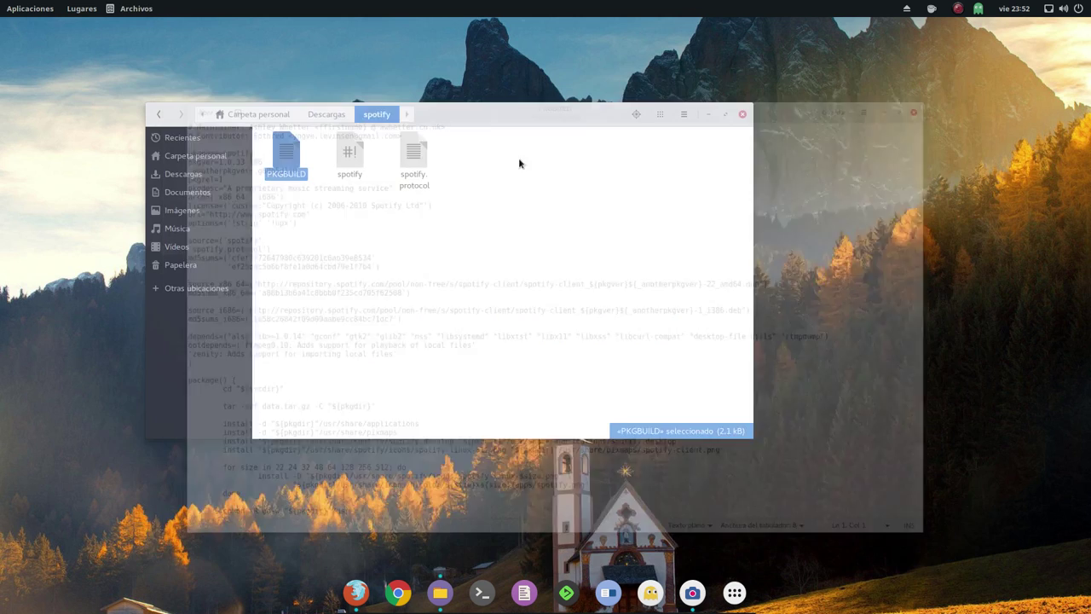
Step: View the contents of the spotify shell script in the text editor and close it
click(352, 157)
right_click(355, 160)
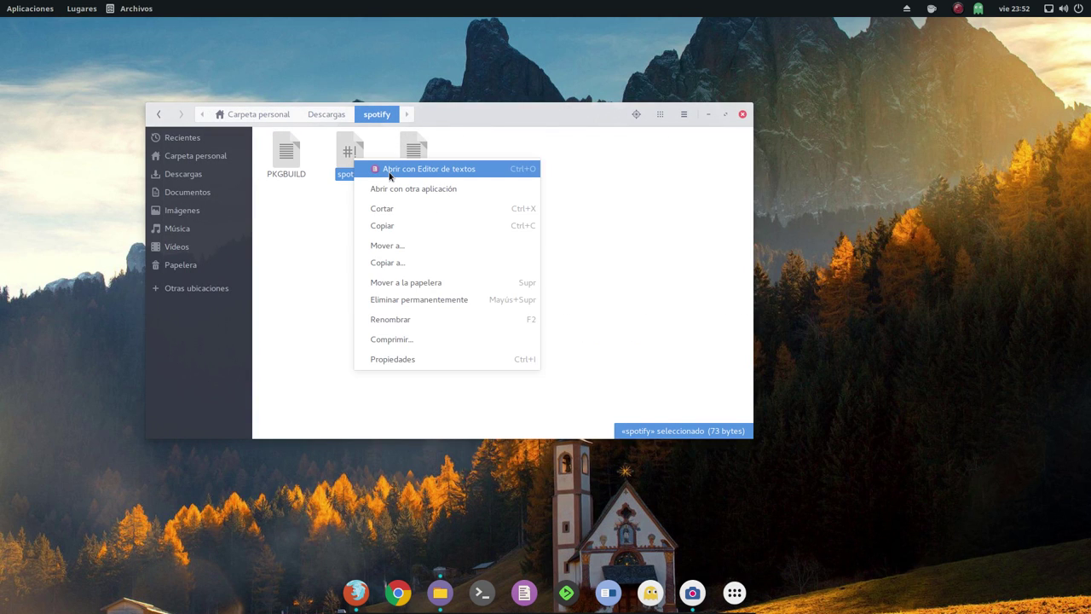
click(389, 170)
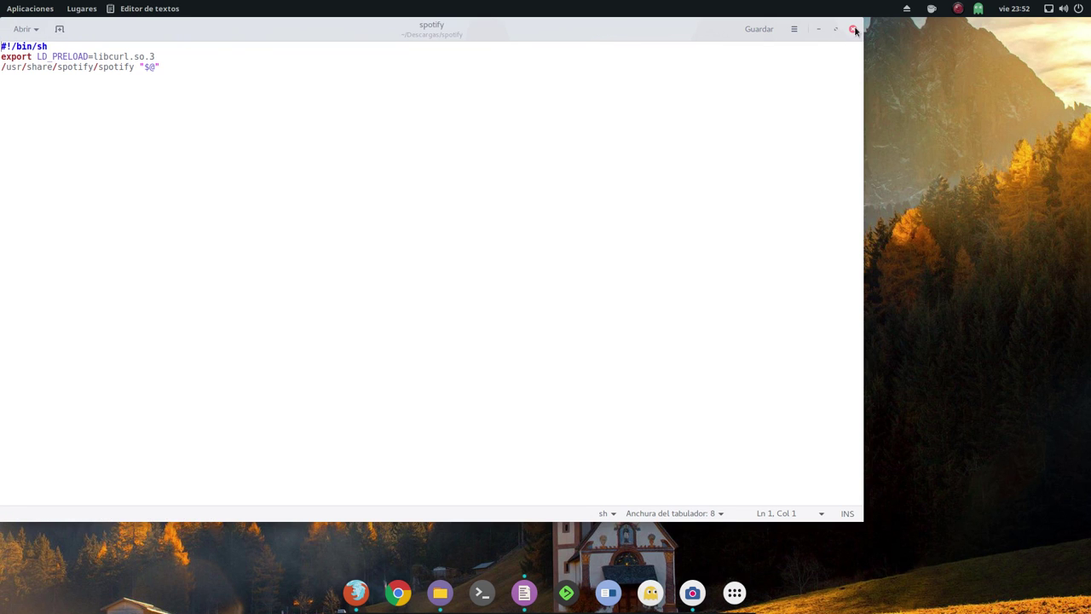
click(853, 31)
Step: View the contents of the spotify.protocol file in the text editor and close it
click(415, 157)
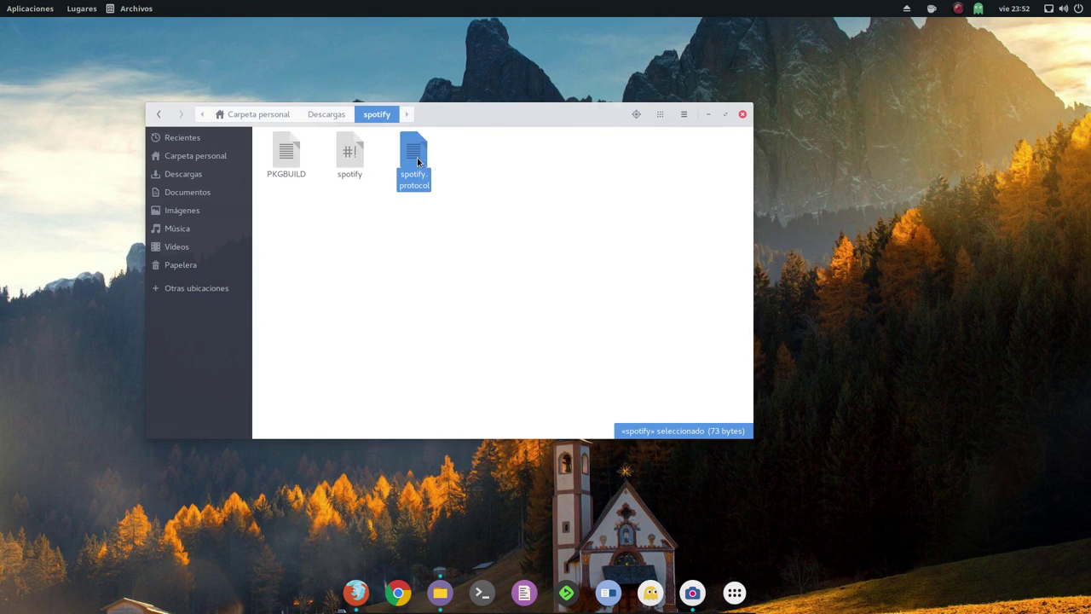
right_click(415, 157)
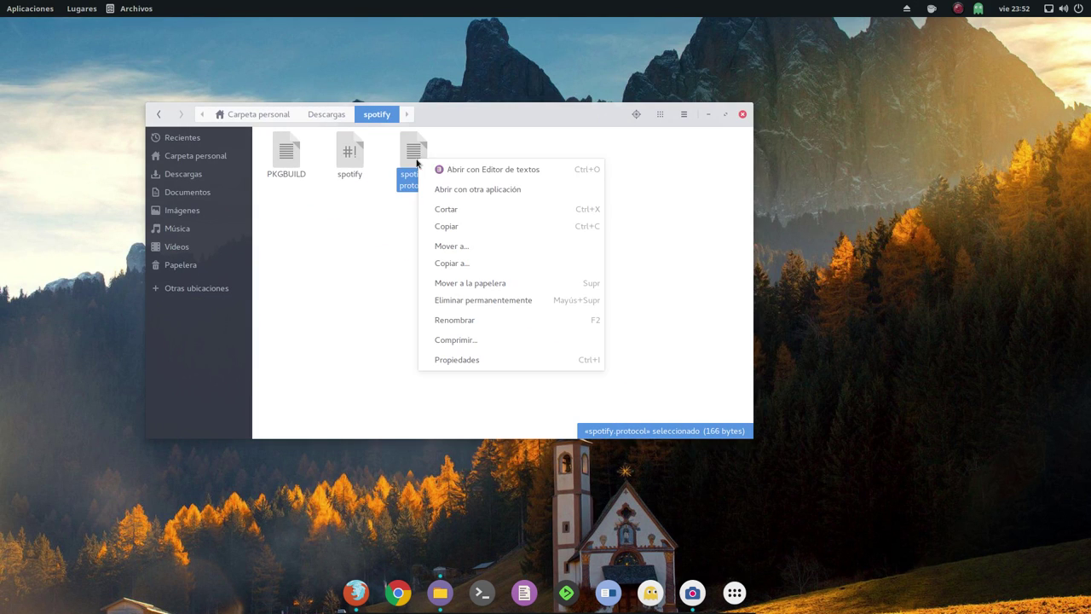
click(480, 167)
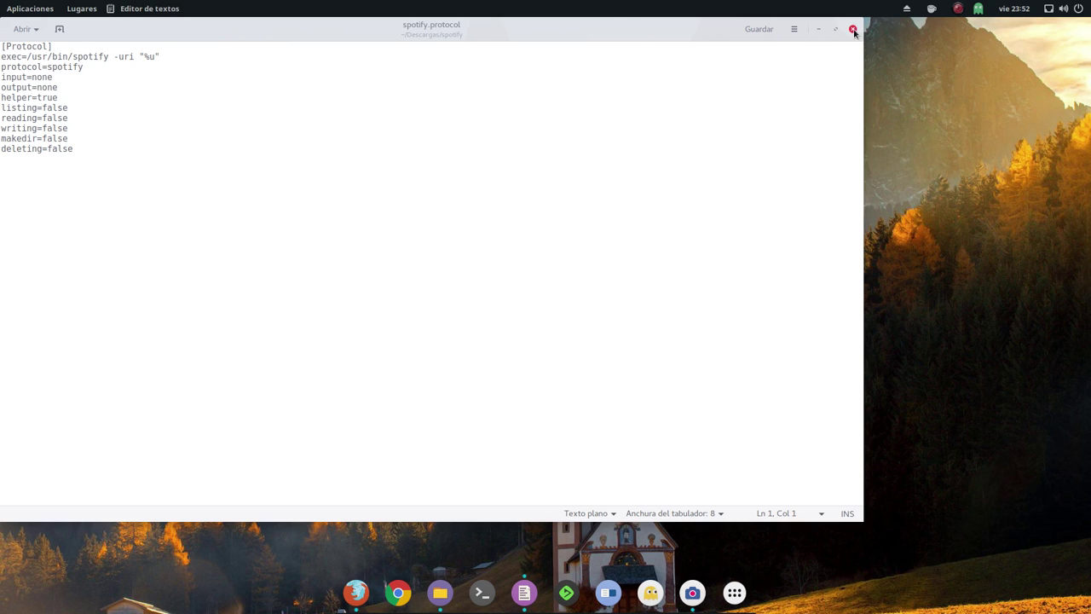
click(852, 29)
click(351, 152)
click(409, 166)
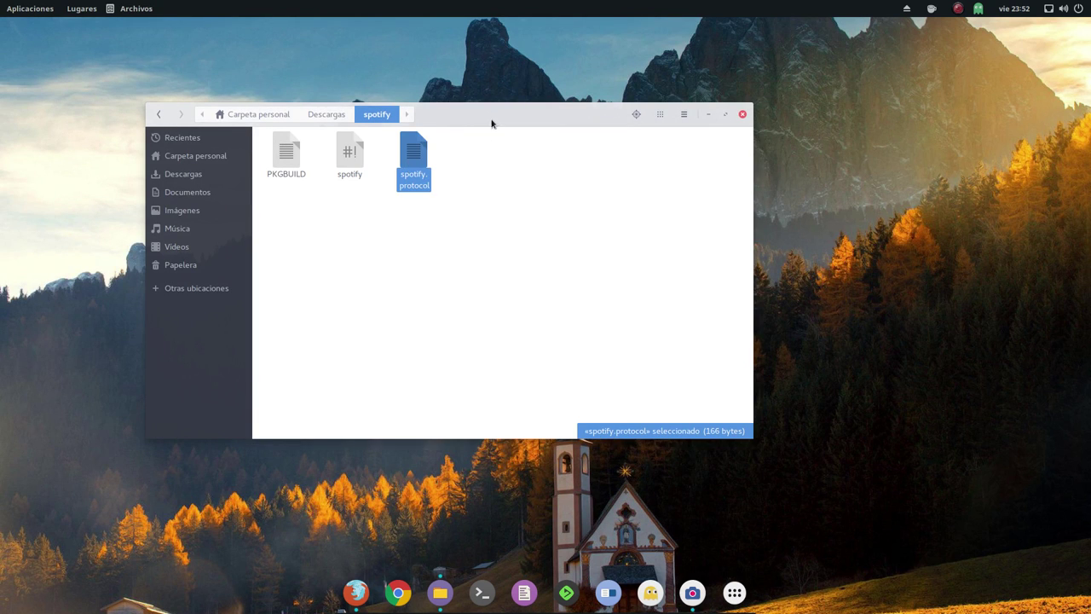
Step: Reopen the PKGBUILD file from the extracted spotify folder in the text editor
drag(491, 115, 450, 97)
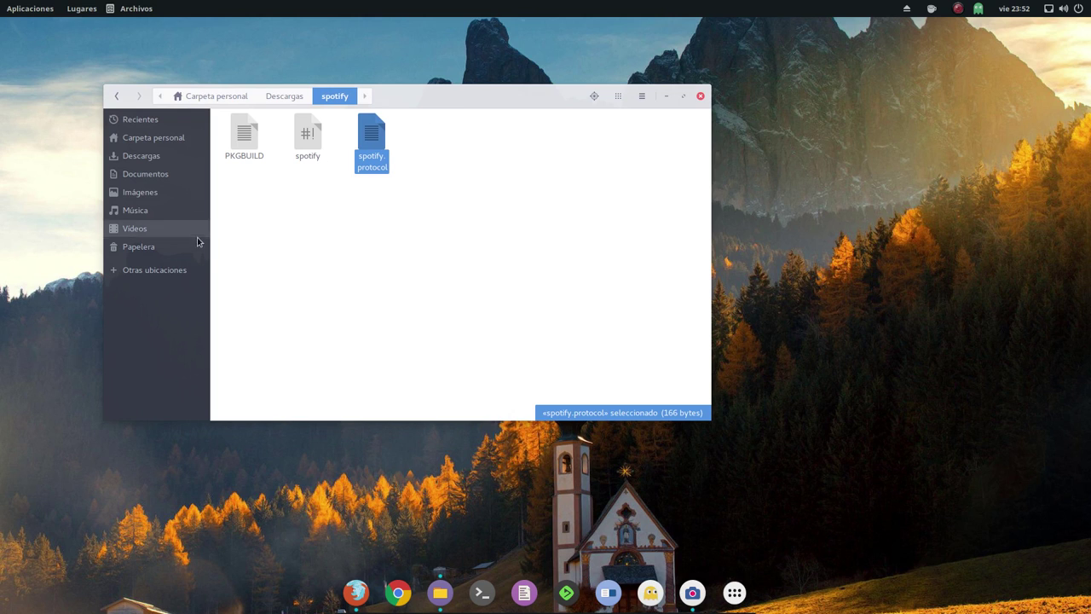
click(273, 228)
right_click(247, 142)
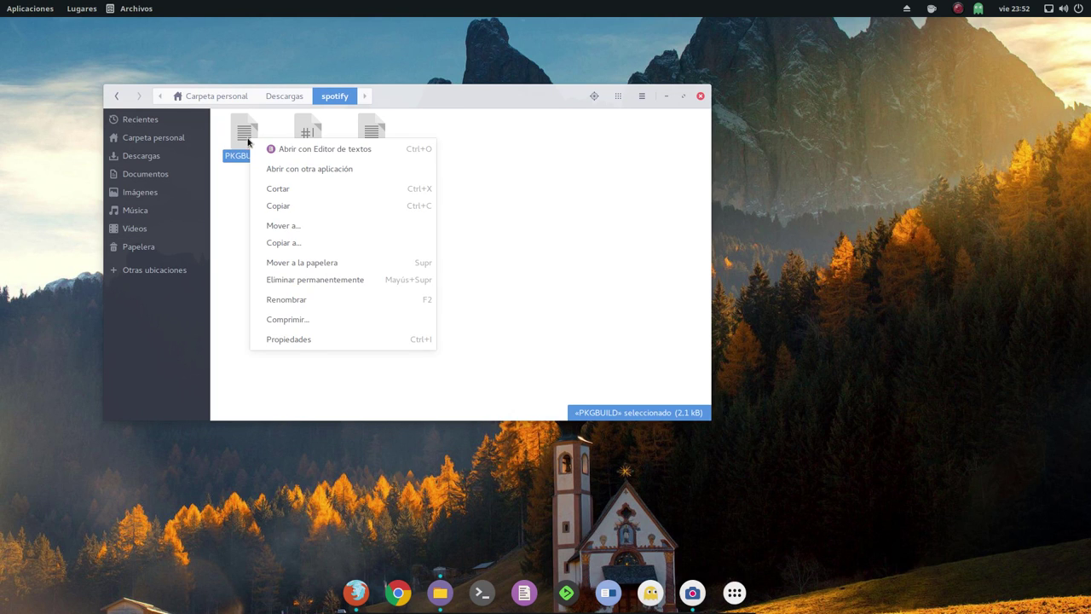
click(293, 150)
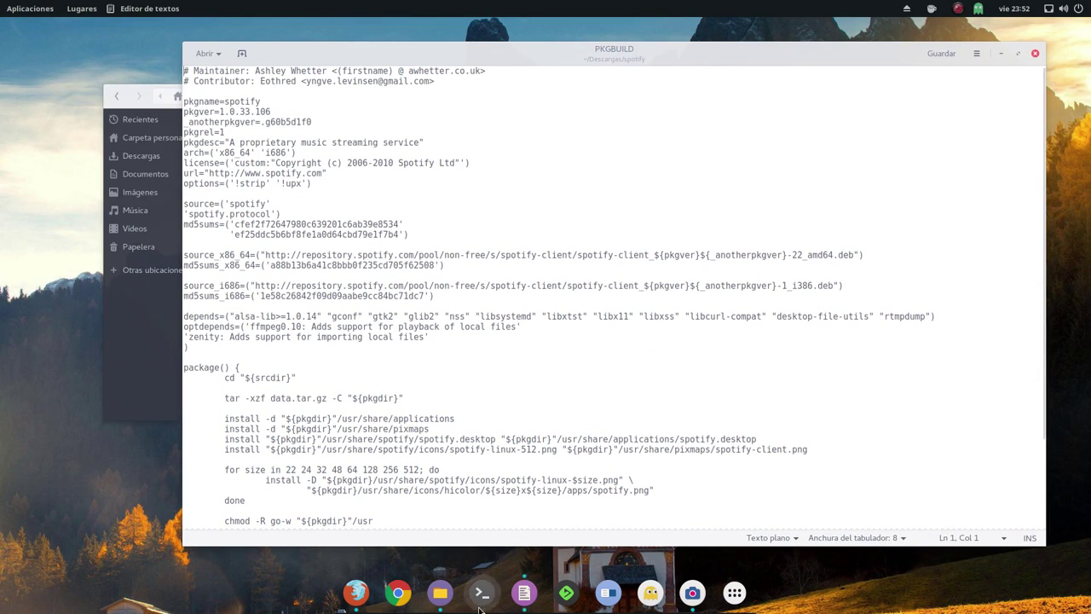
Step: Check the newest spotify-client version in the browser's repository index and minimize the browser
click(355, 588)
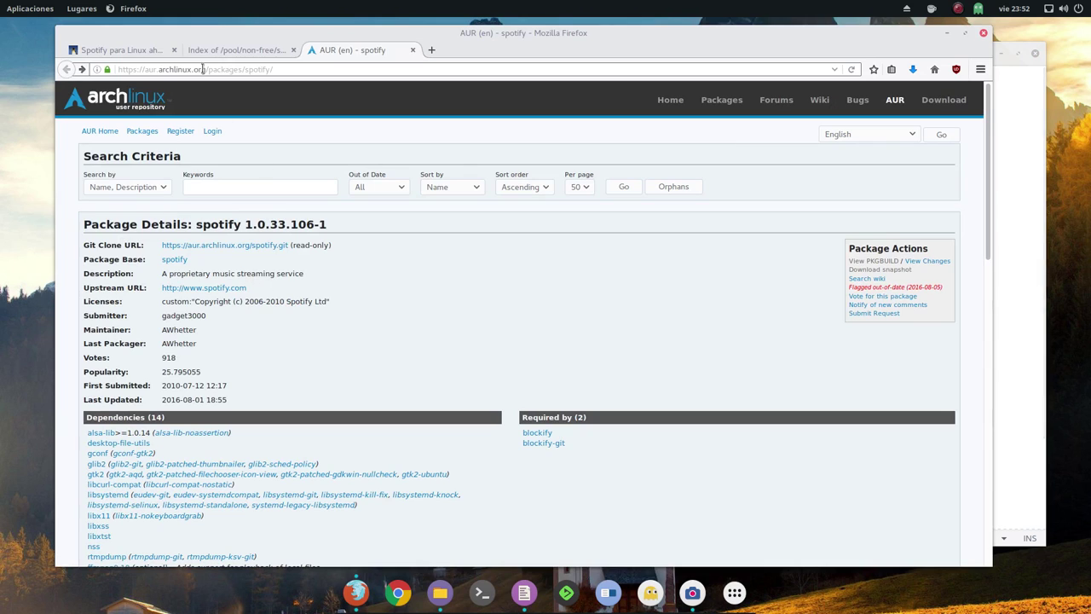
key(ctrl+Page_Up)
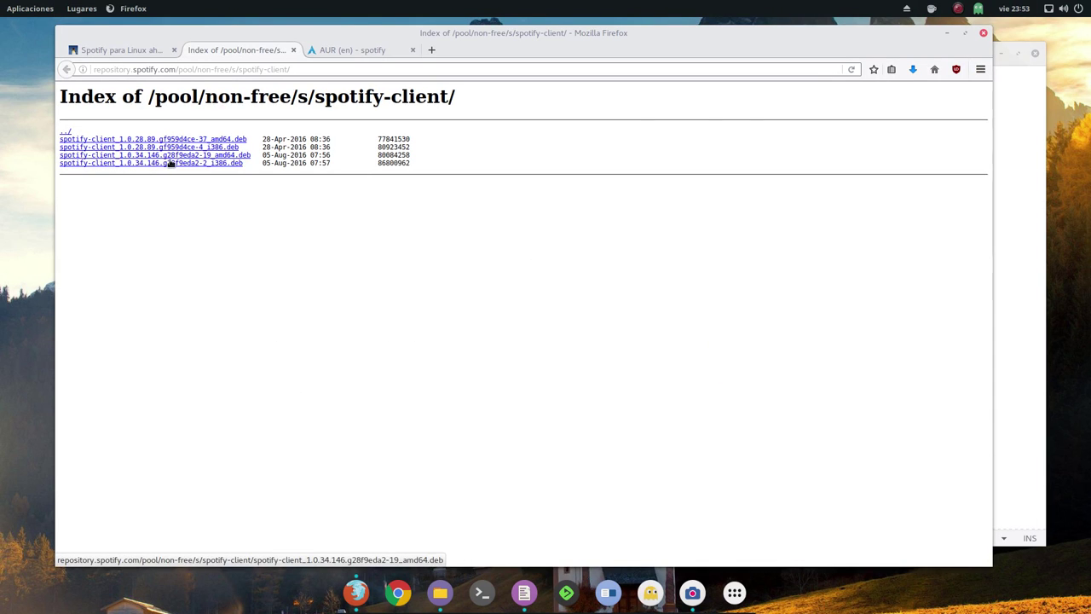
click(946, 33)
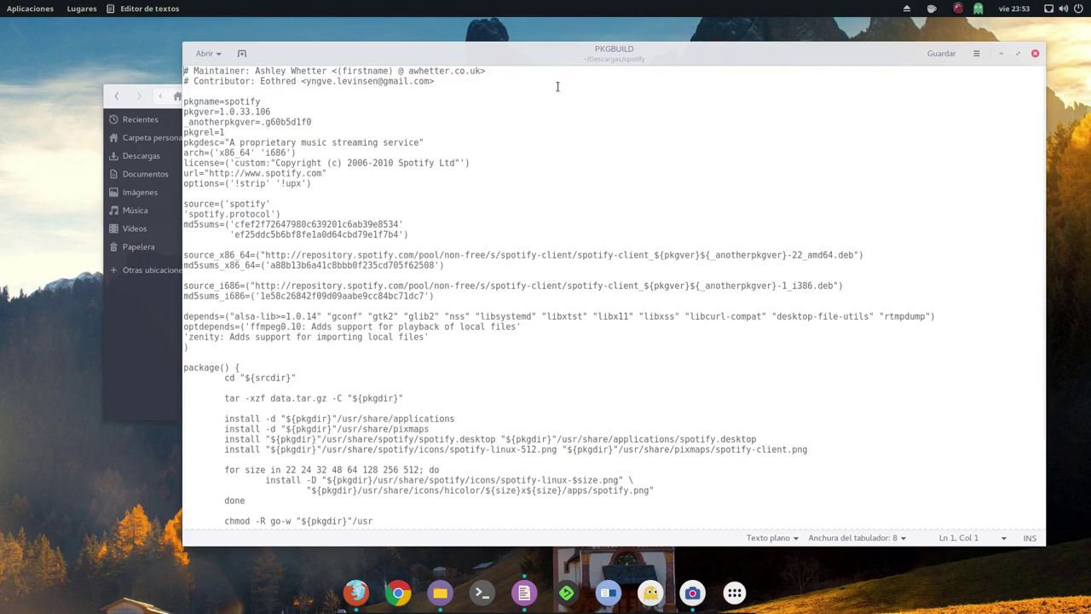
Step: Set pkgver to 1.0.34.146 in the PKGBUILD
drag(517, 63, 412, 69)
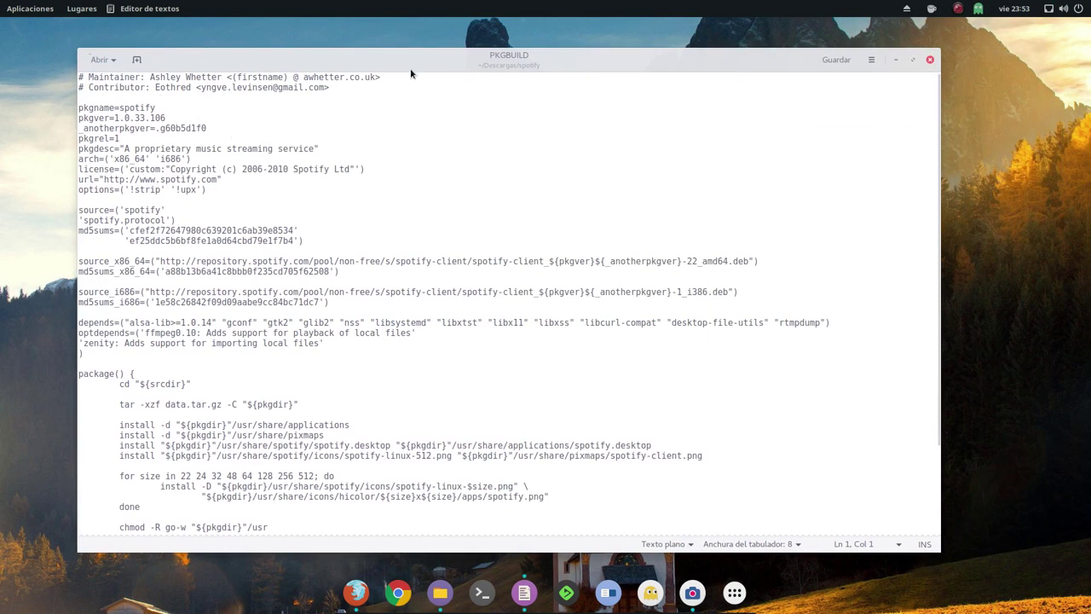
click(144, 118)
key(BackSpace)
text(4)
key(Right)
key(Right)
key(Right)
click(157, 118)
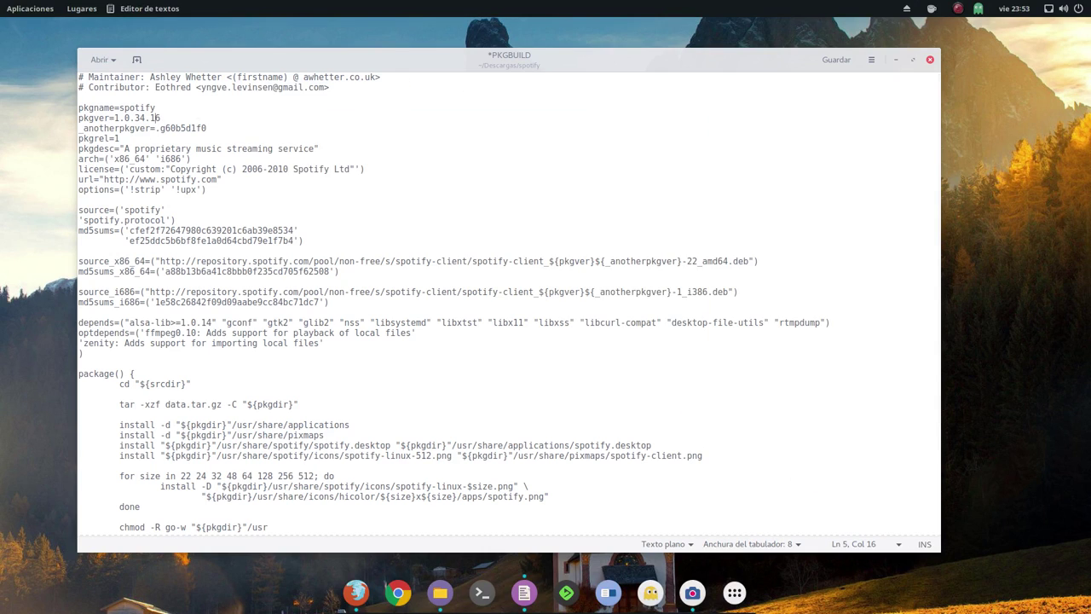
key(Delete)
text(46)
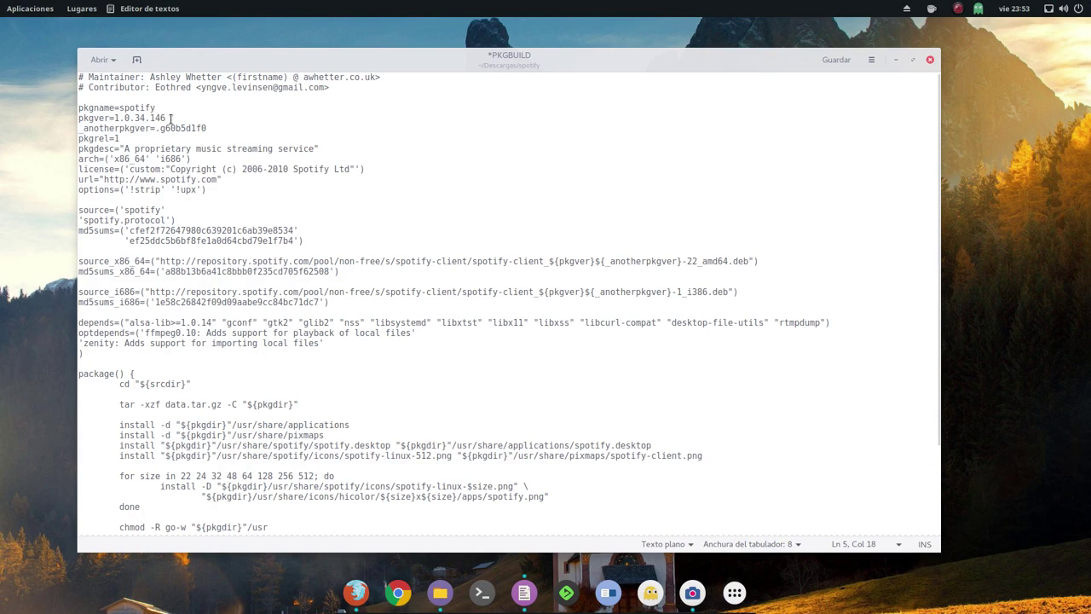
drag(168, 118, 75, 117)
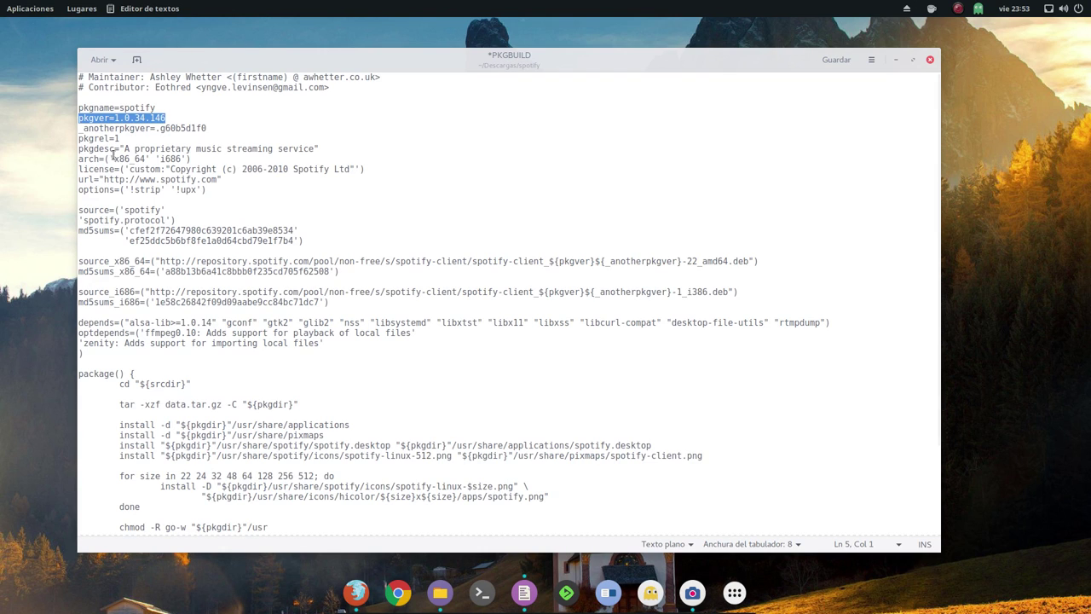
Step: Copy g28f9eda2-19_amd64.deb from the newest amd64 package name in Firefox's repository index, and return to the PKGBUILD
click(215, 127)
drag(207, 128, 155, 128)
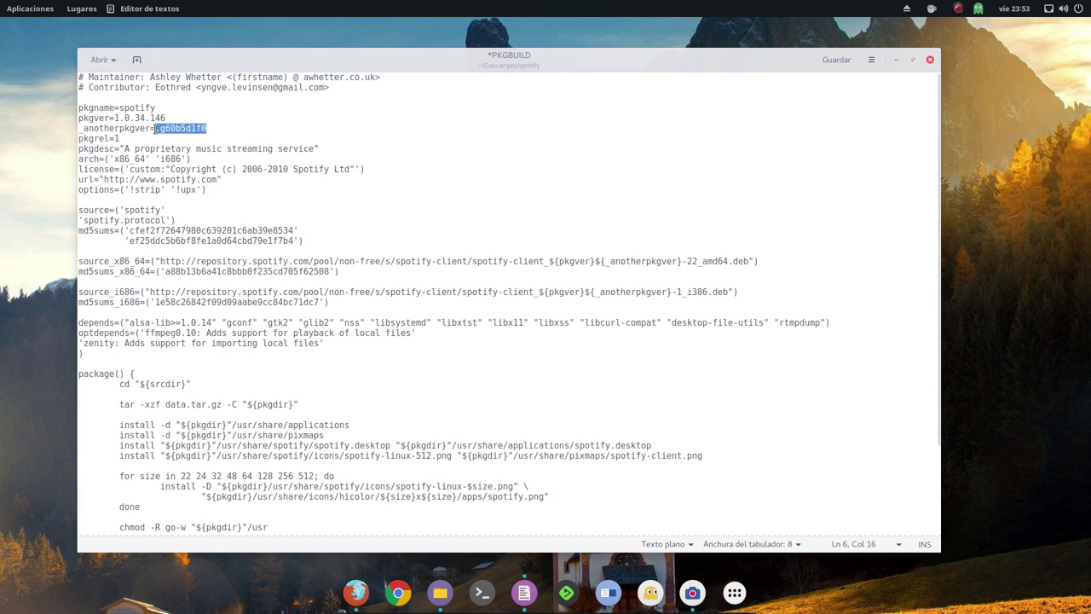
click(229, 128)
click(356, 593)
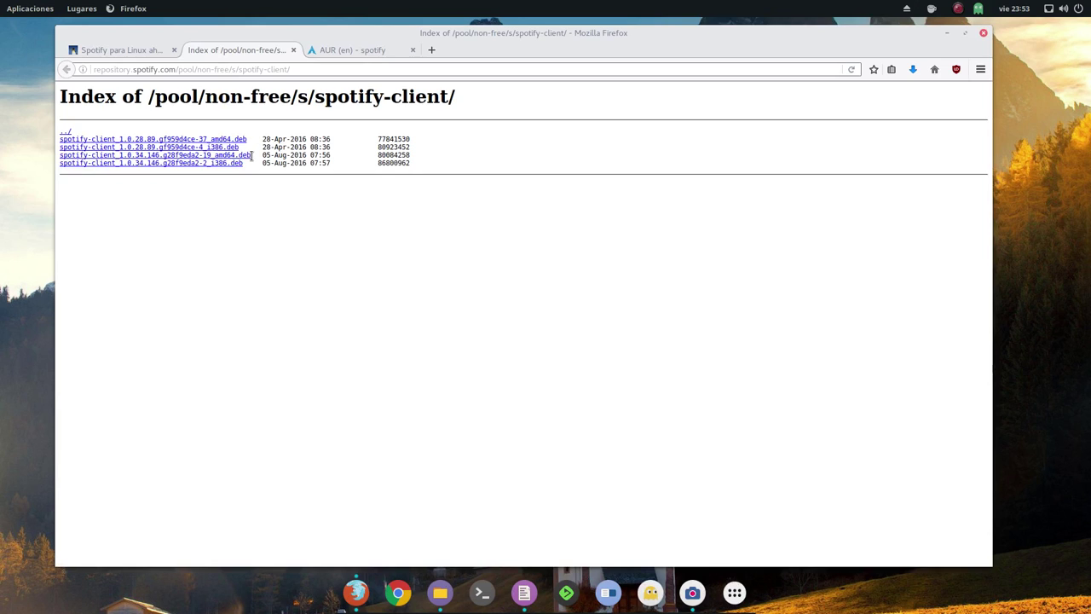
drag(252, 155, 165, 162)
key(ctrl+c)
right_click(189, 157)
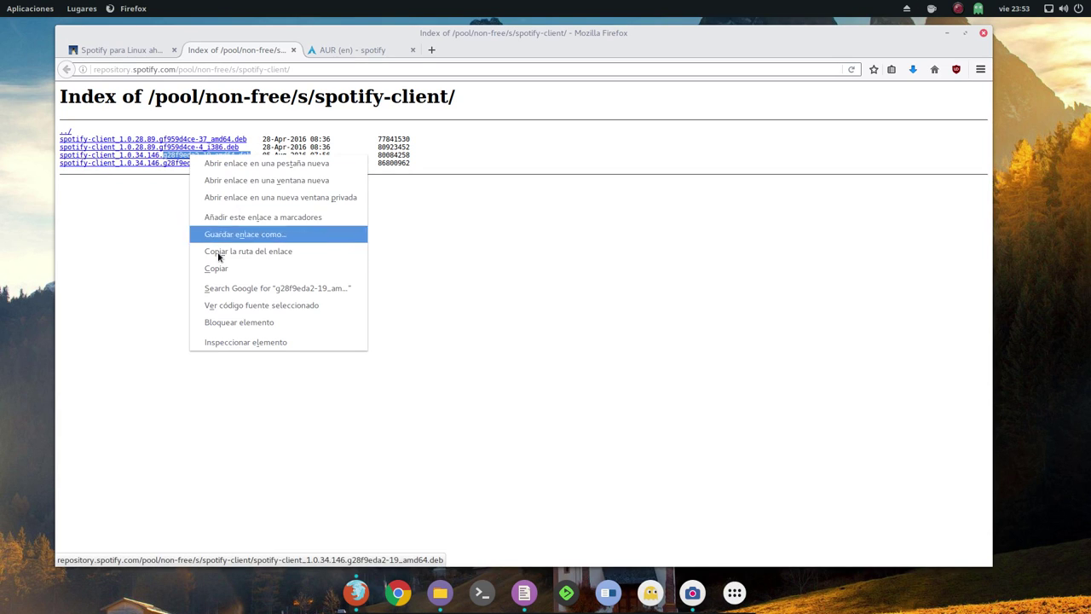
click(225, 270)
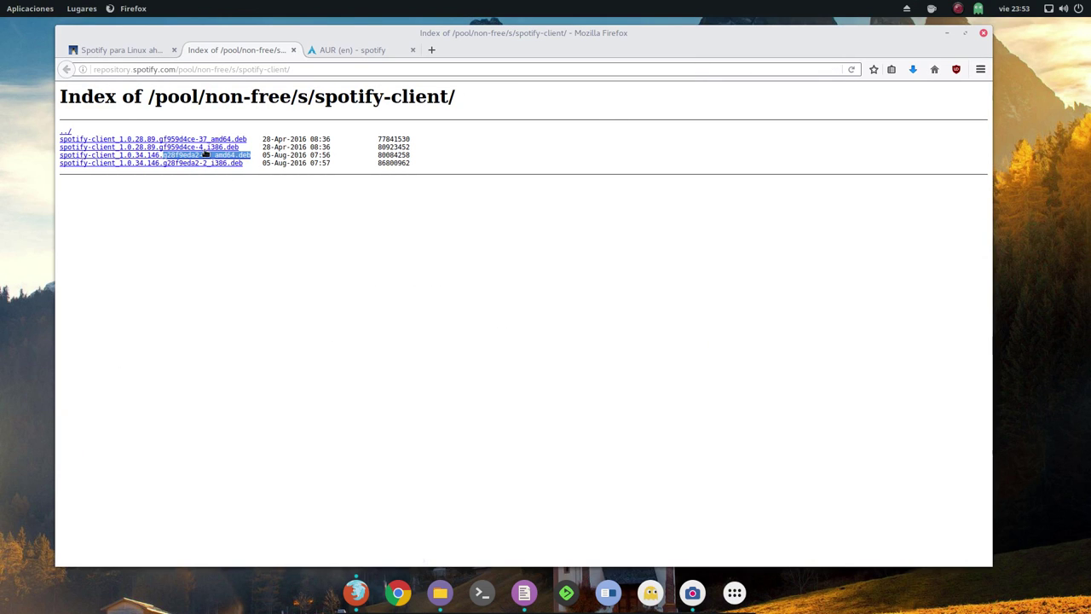
click(946, 34)
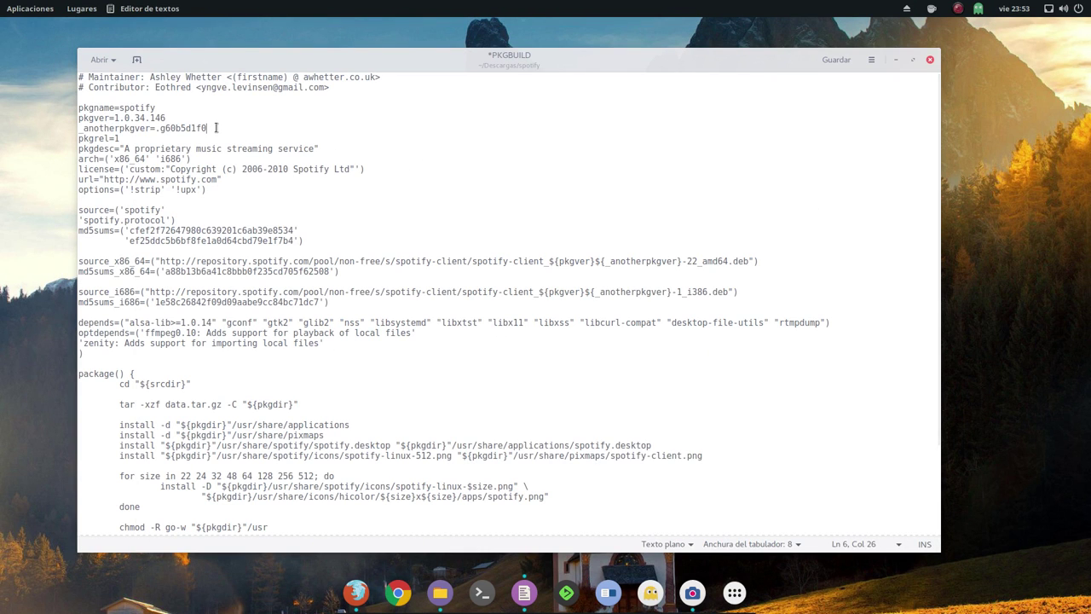
Step: Replace the _anotherpkgver value after its leading dot with the copied g28f9eda2-19_amd64.deb
key(BackSpace)
key(BackSpace)
key(BackSpace)
key(BackSpace)
key(BackSpace)
key(BackSpace)
key(BackSpace)
key(BackSpace)
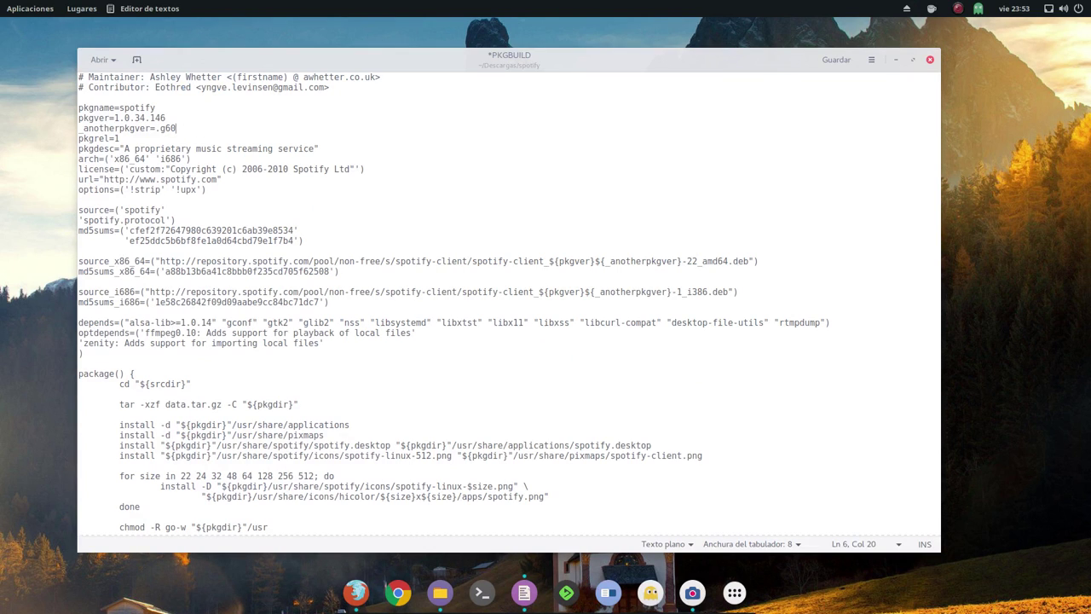
right_click(198, 132)
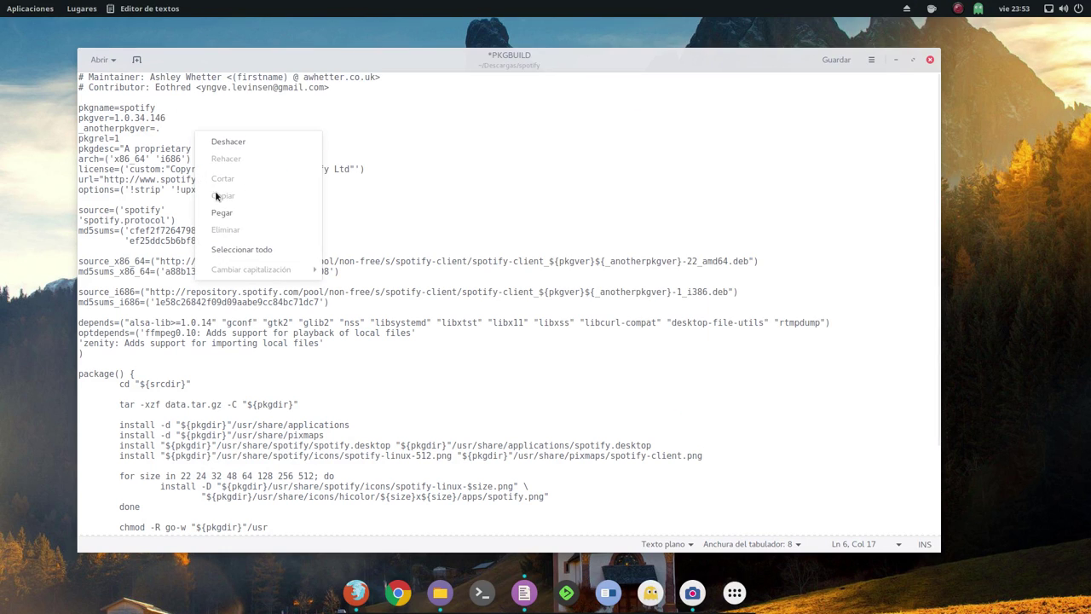
click(223, 214)
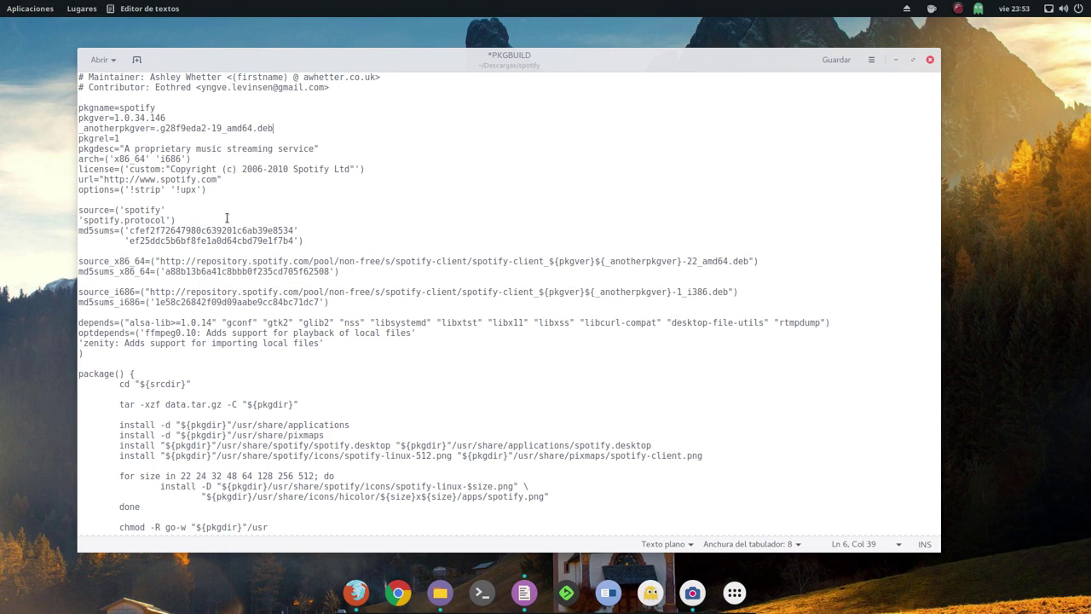
Step: Remove the trailing -19_amd64.deb from _anotherpkgver, leaving .g28f9eda2 as its value
key(BackSpace)
key(BackSpace)
key(BackSpace)
key(BackSpace)
key(BackSpace)
key(BackSpace)
key(BackSpace)
key(BackSpace)
key(BackSpace)
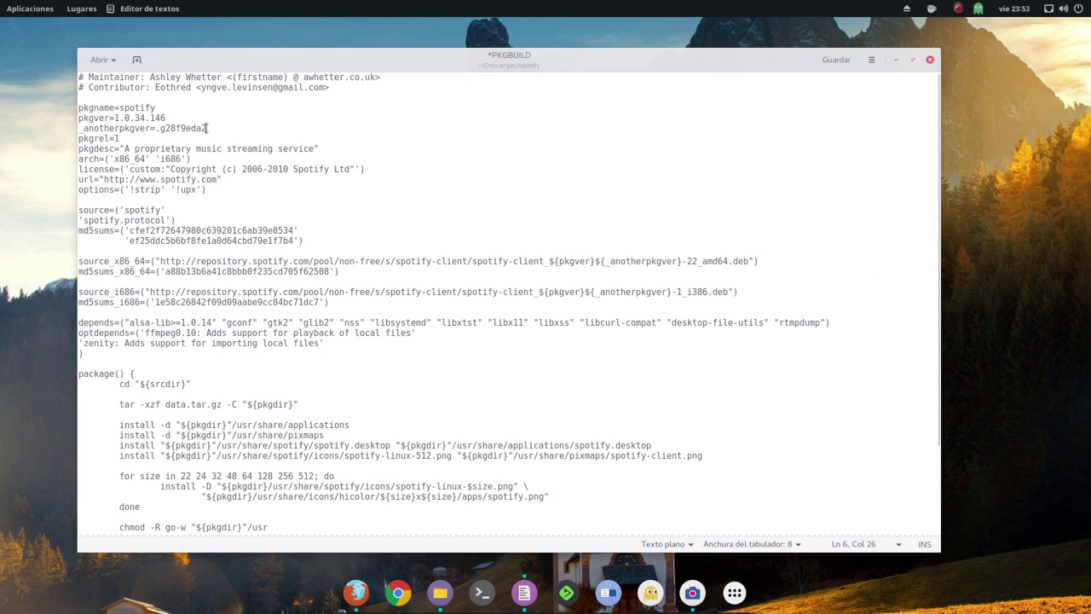
drag(207, 128, 160, 130)
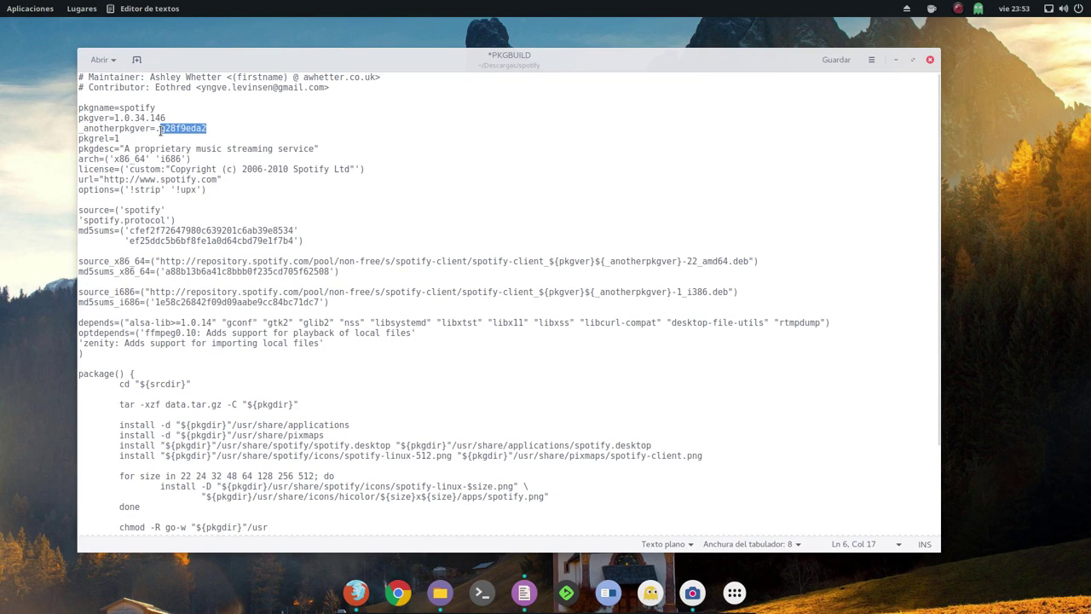
click(224, 123)
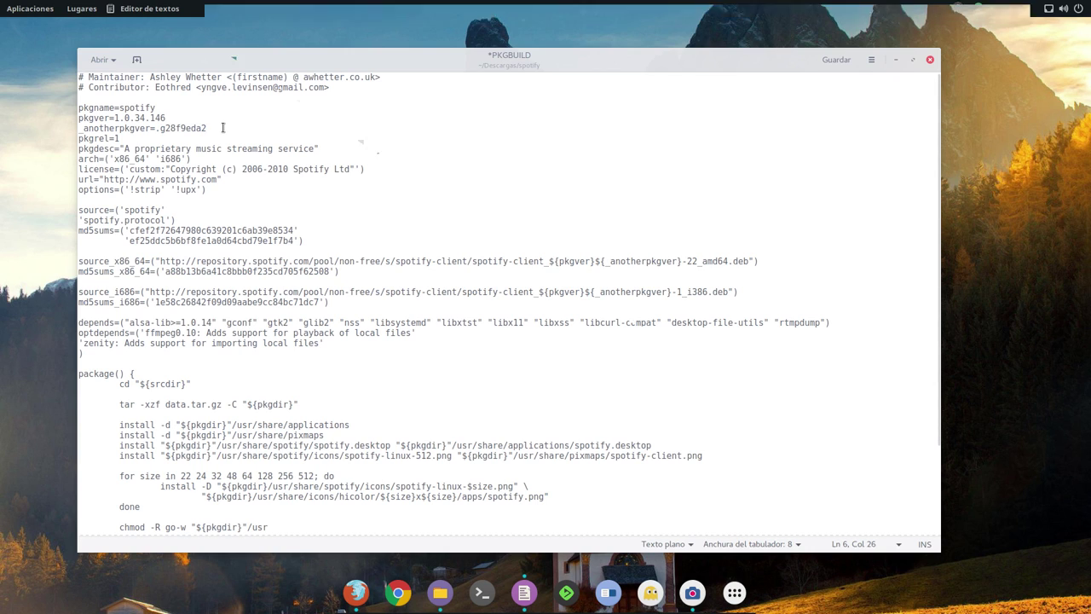
drag(121, 138, 76, 139)
click(147, 137)
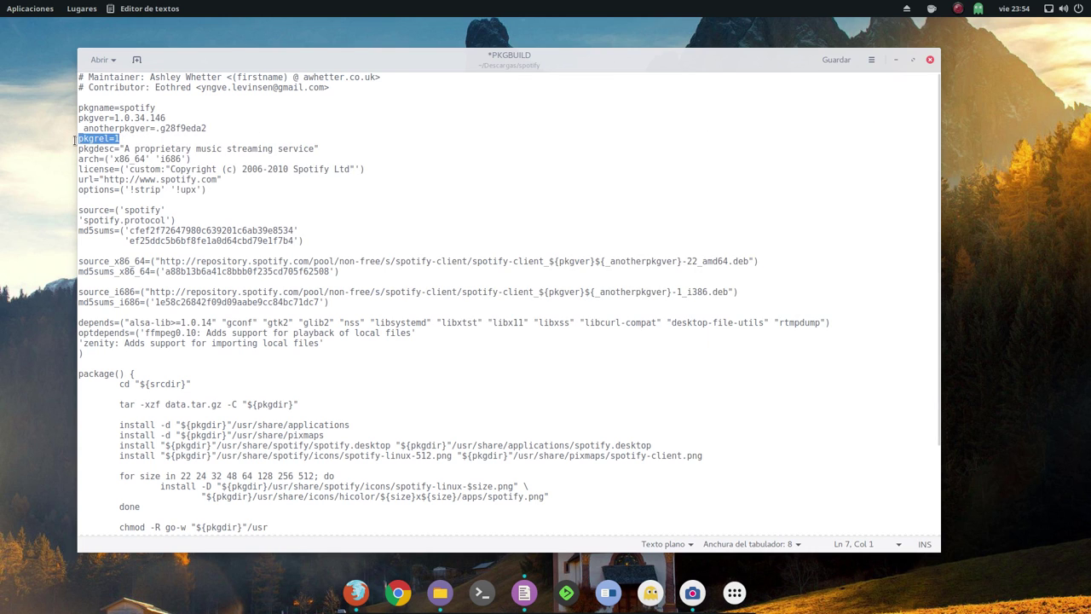
click(134, 138)
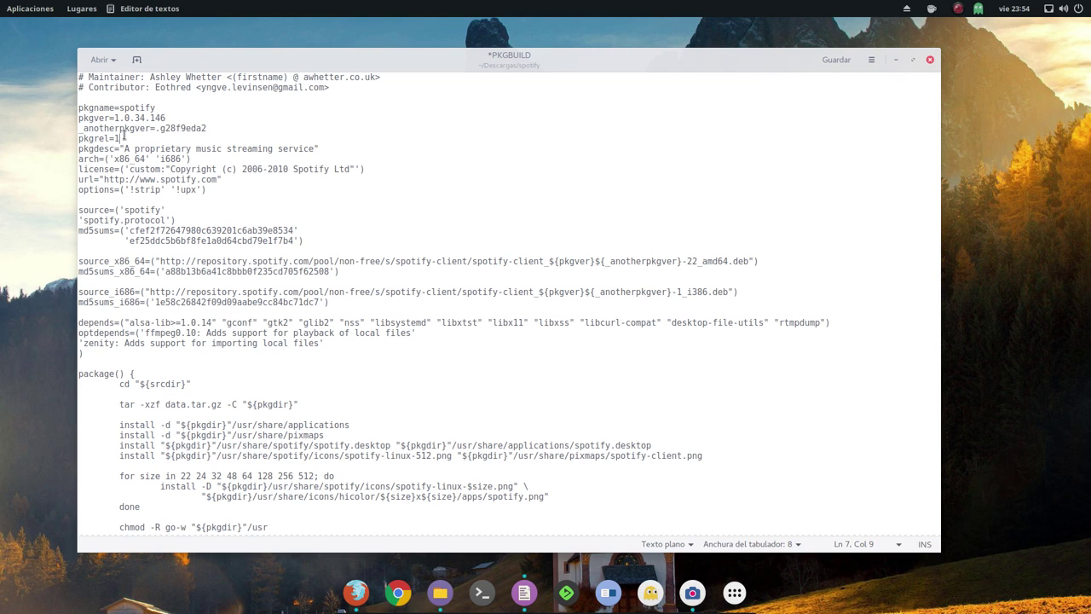
drag(123, 137, 54, 141)
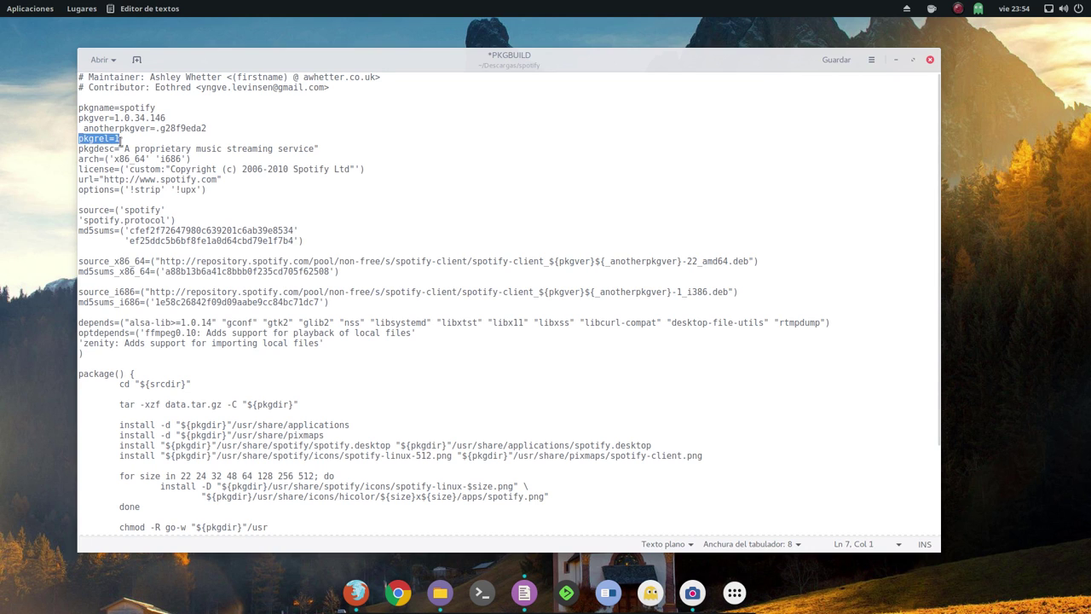
click(232, 159)
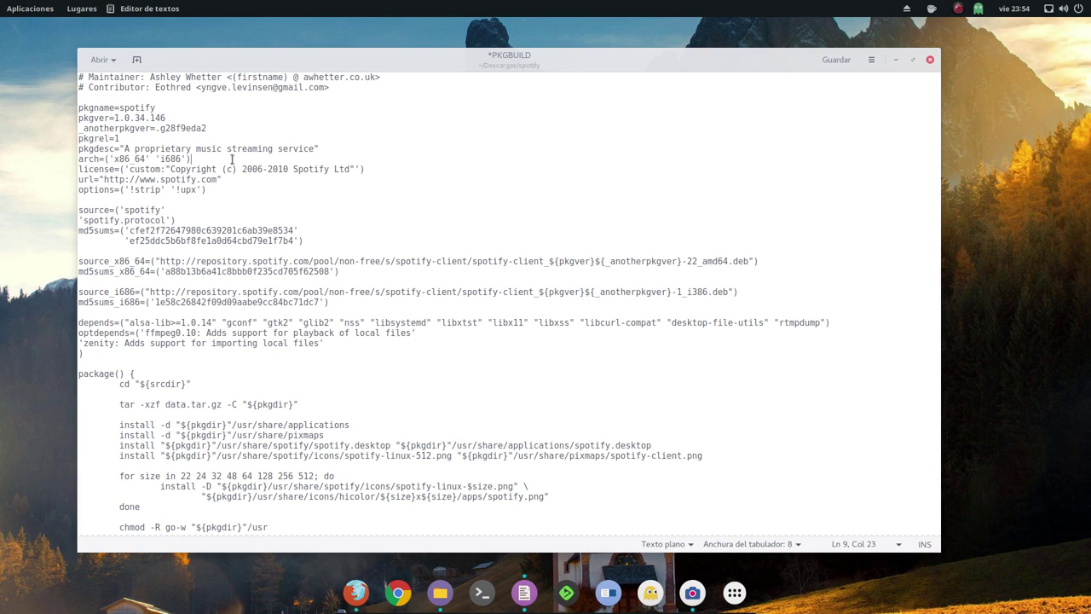
Step: Remove the 'i686' entry from the arch line, leaving only 'x86_64'
click(181, 160)
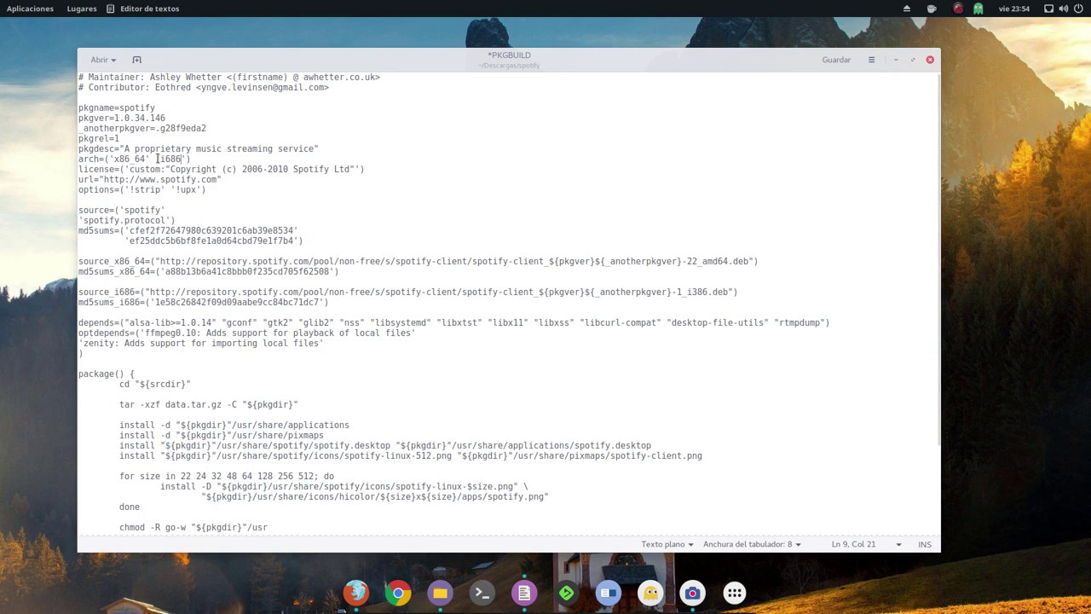
drag(160, 159, 186, 160)
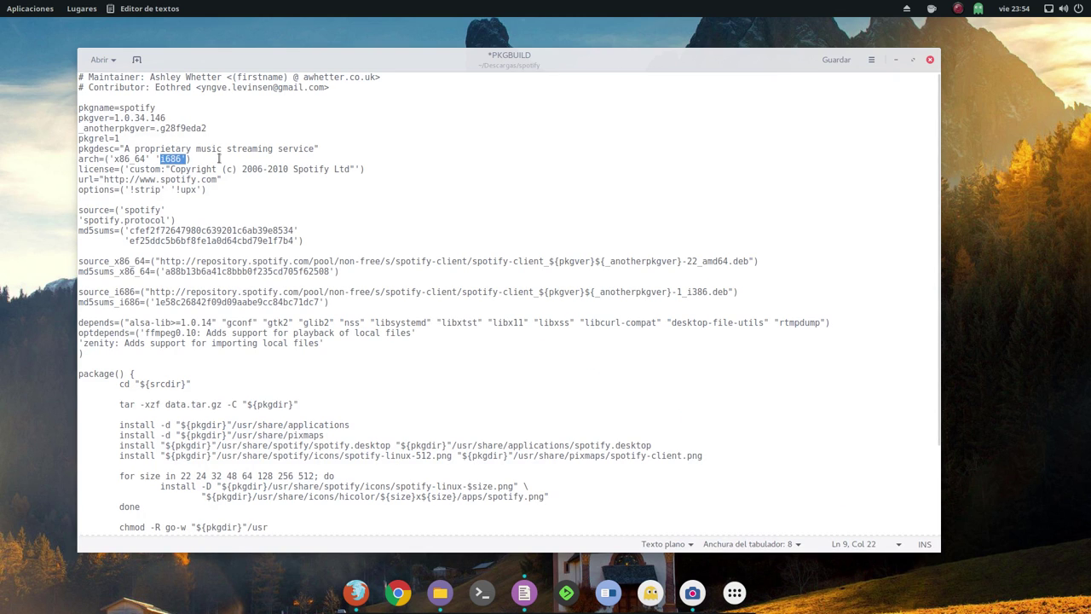
click(192, 159)
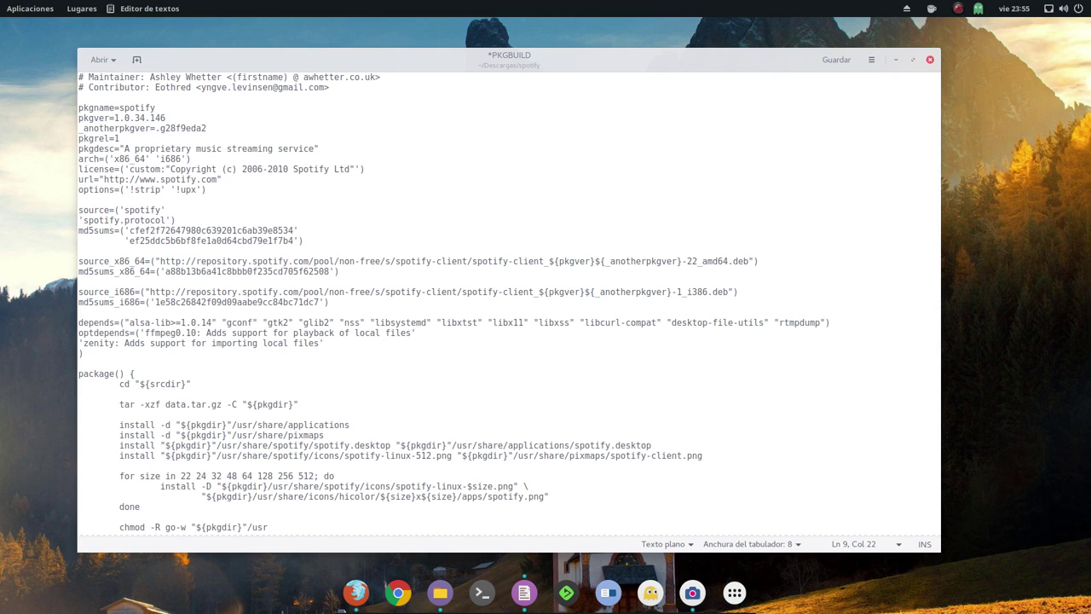
key(BackSpace)
key(BackSpace)
key(BackSpace)
key(BackSpace)
key(BackSpace)
key(BackSpace)
key(BackSpace)
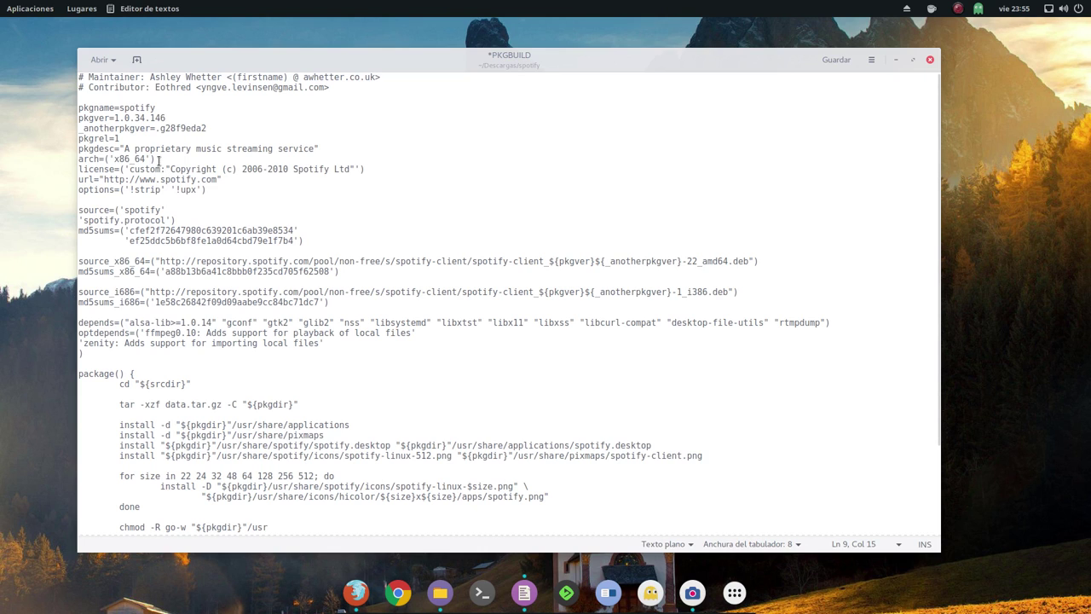
drag(156, 159, 75, 159)
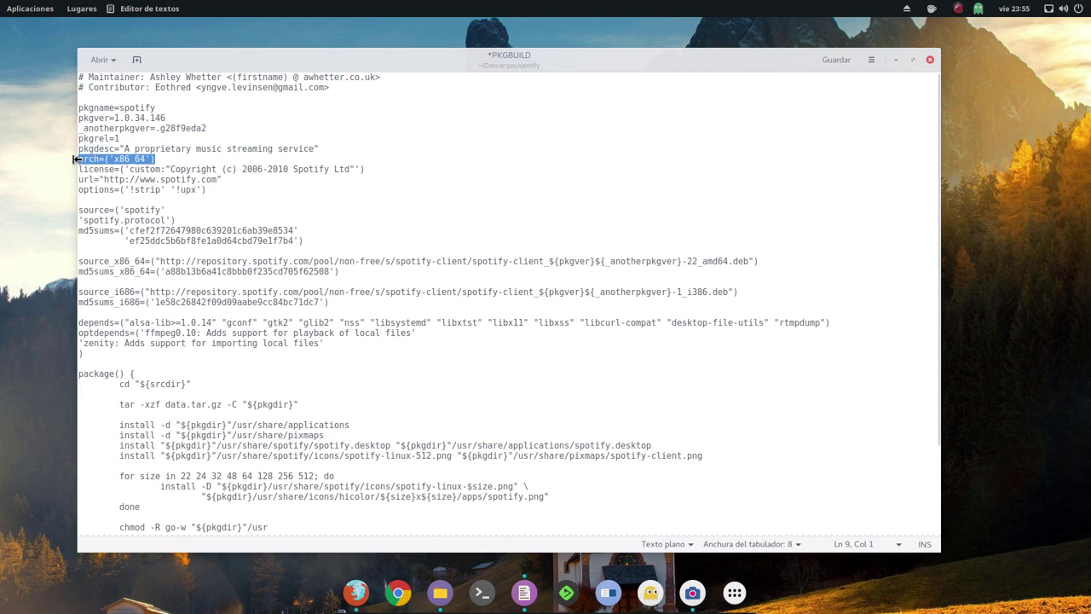
Step: Compare the source_x86_64 line's revision number with the AUR's online PKGBUILD and the newest amd64 package in the repository index
click(359, 230)
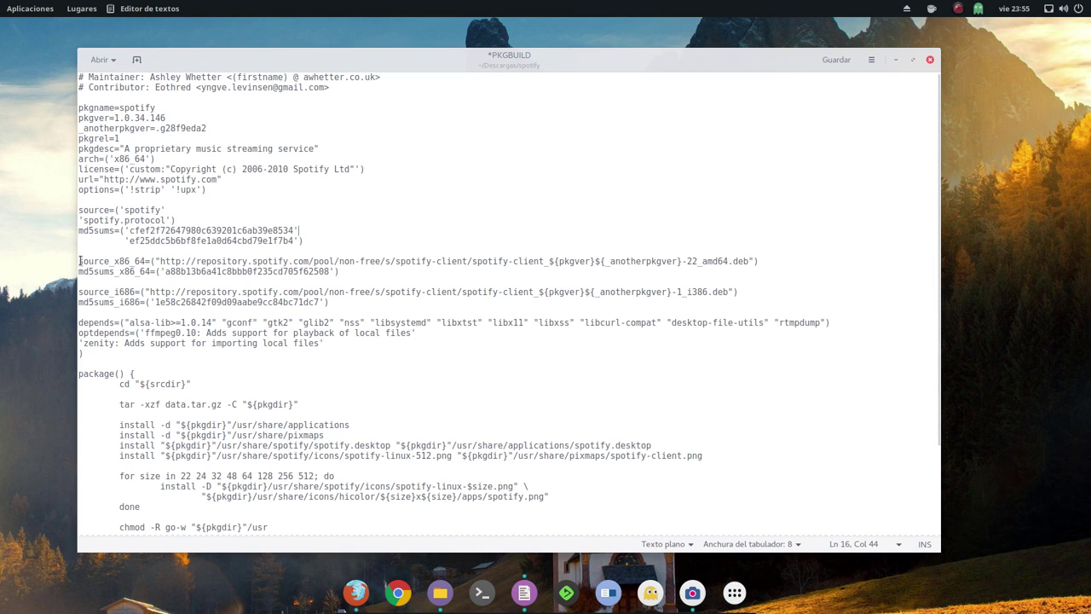
drag(78, 261, 760, 263)
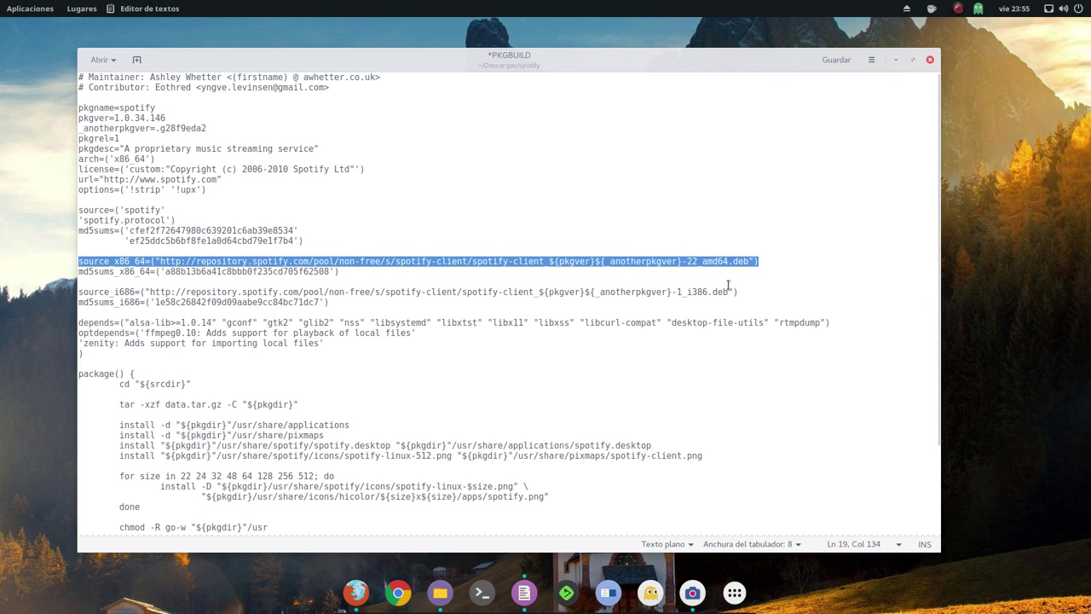
click(730, 286)
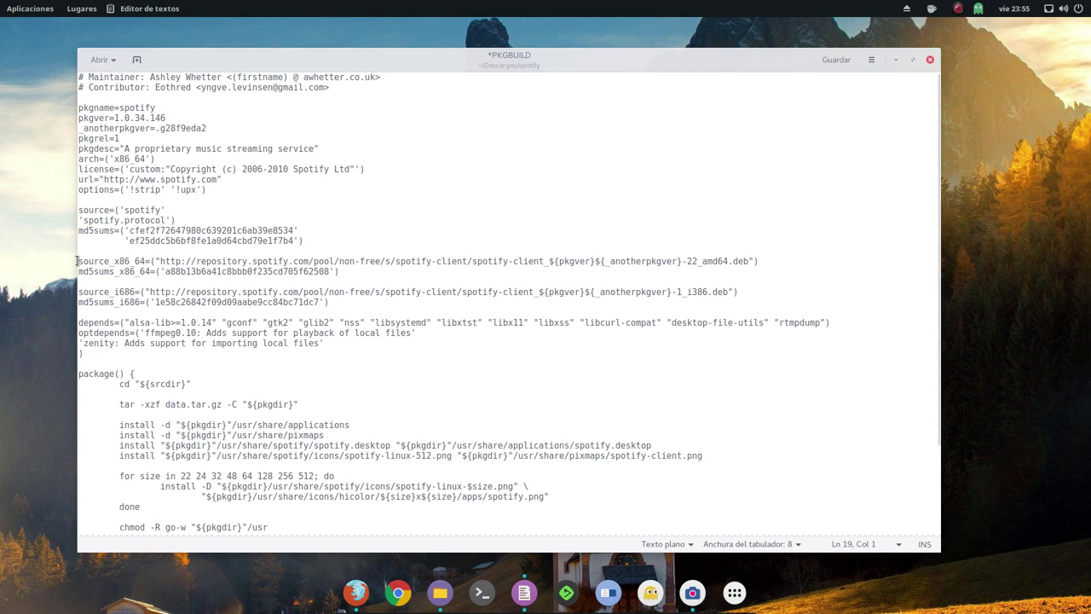
drag(78, 261, 665, 263)
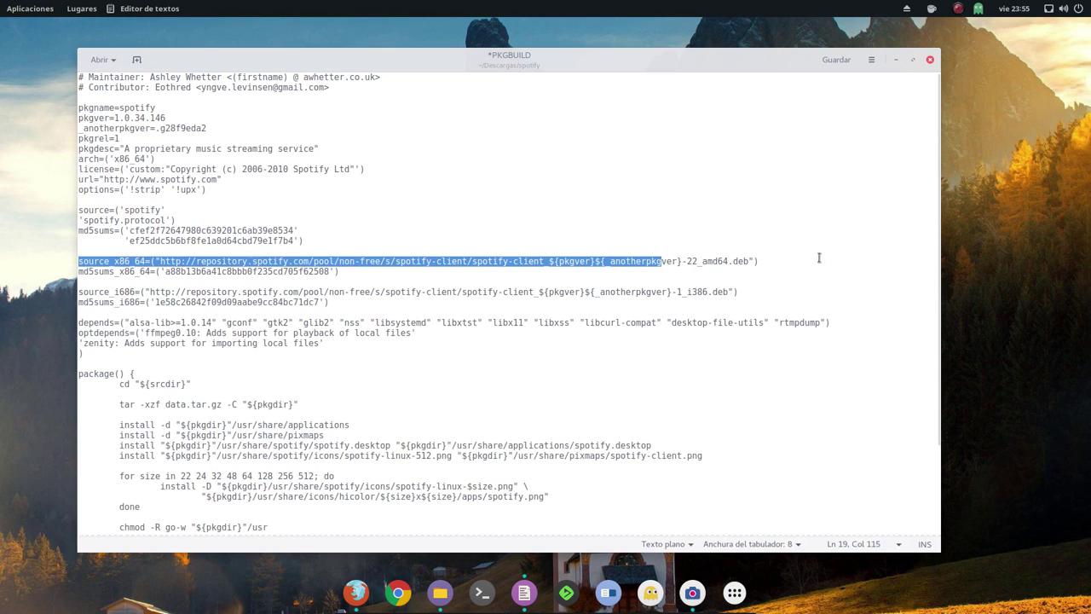
click(809, 257)
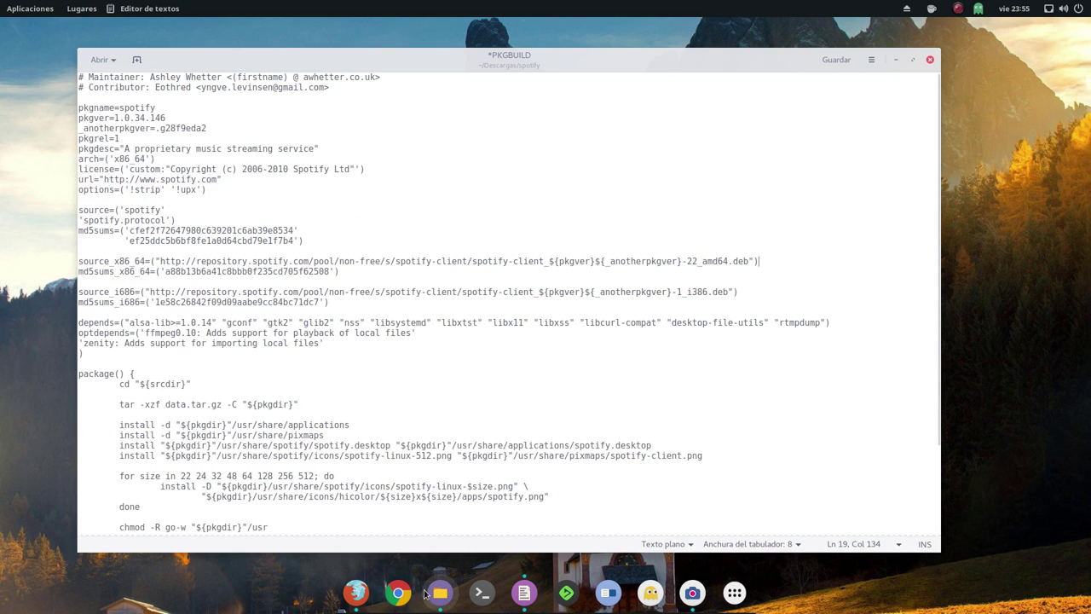
click(345, 591)
click(345, 591)
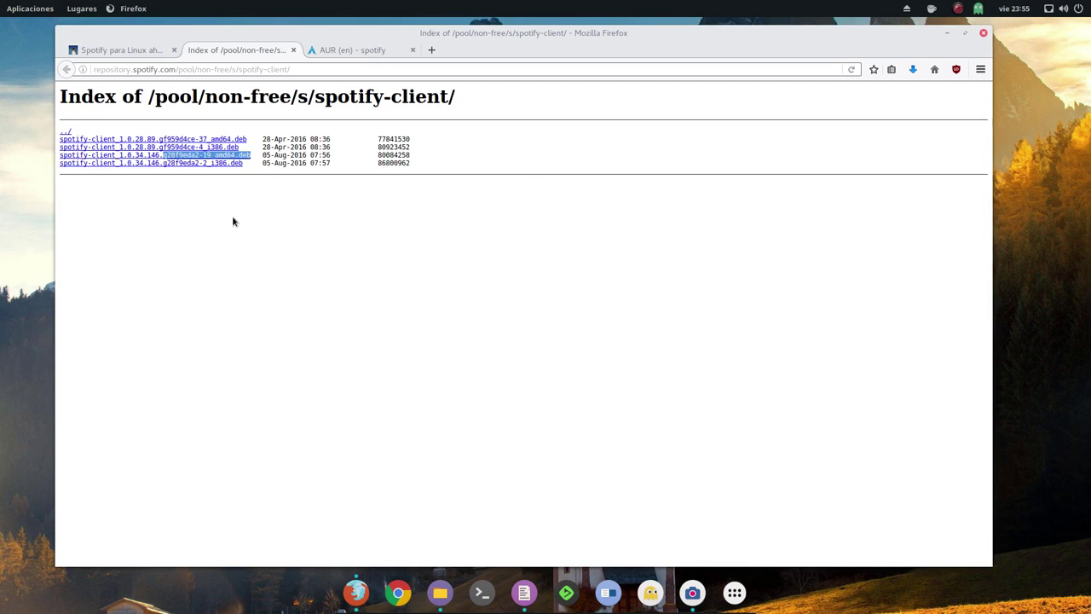
click(354, 53)
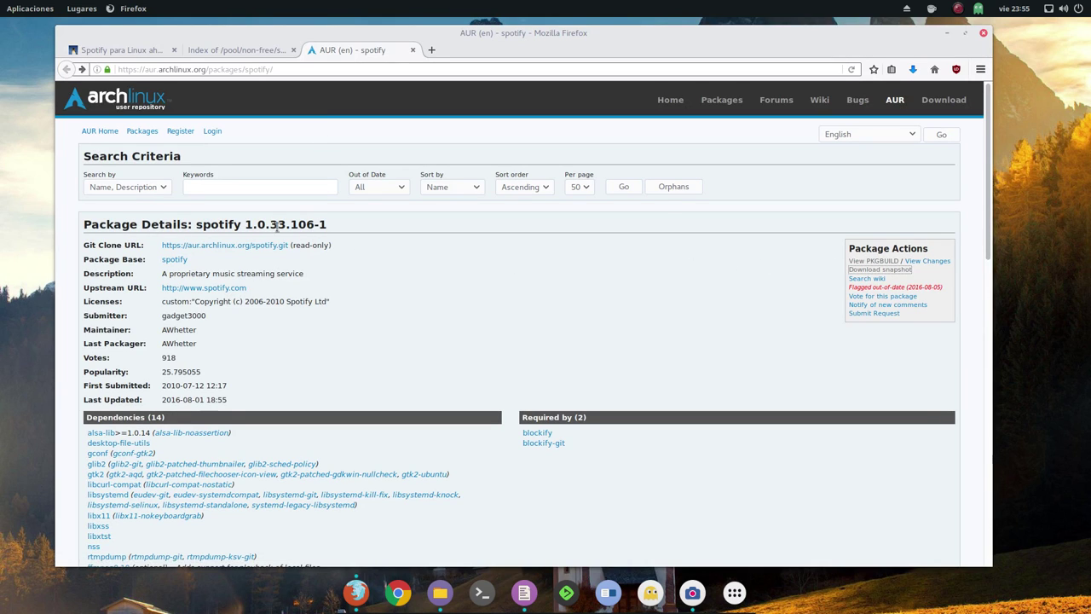
click(864, 261)
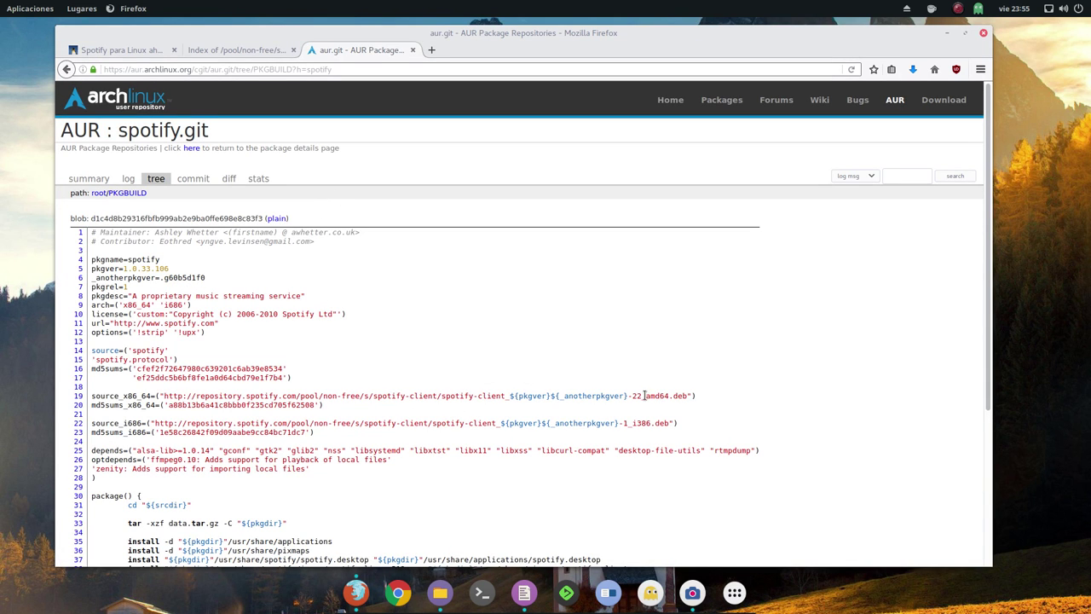
drag(643, 396, 633, 399)
click(208, 49)
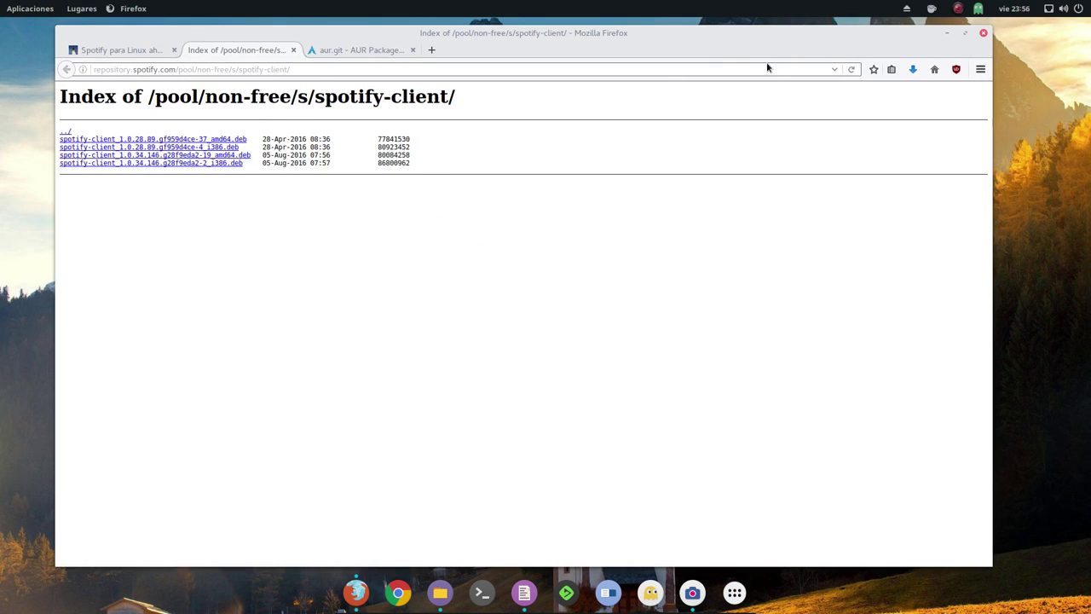
click(947, 33)
Step: Change the revision number before _amd64.deb in the source_x86_64 URL to 19
click(698, 264)
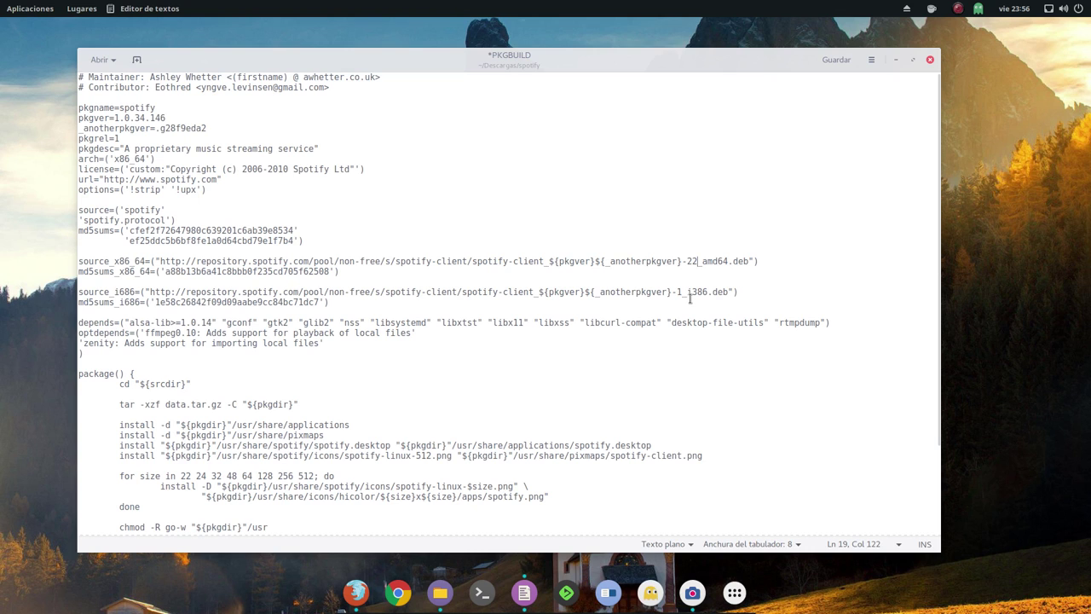
key(BackSpace)
key(BackSpace)
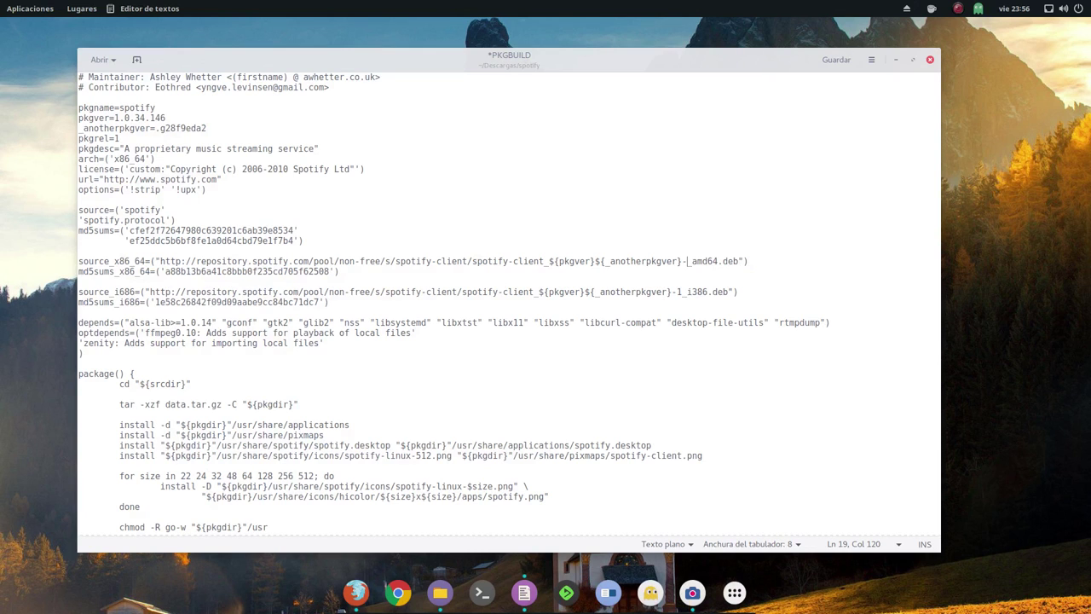
text(19)
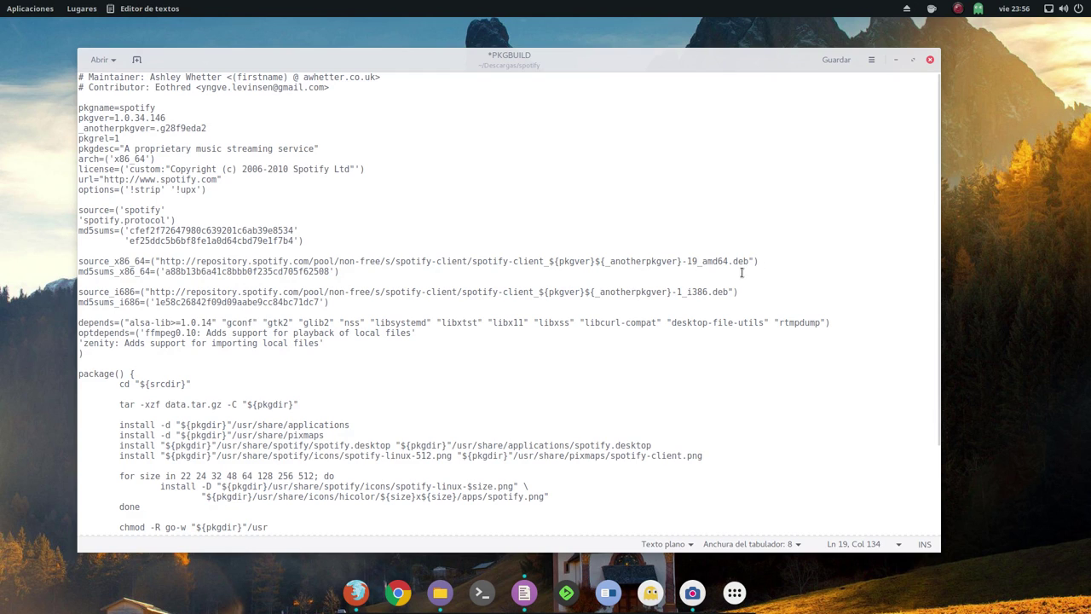
drag(754, 261, 687, 261)
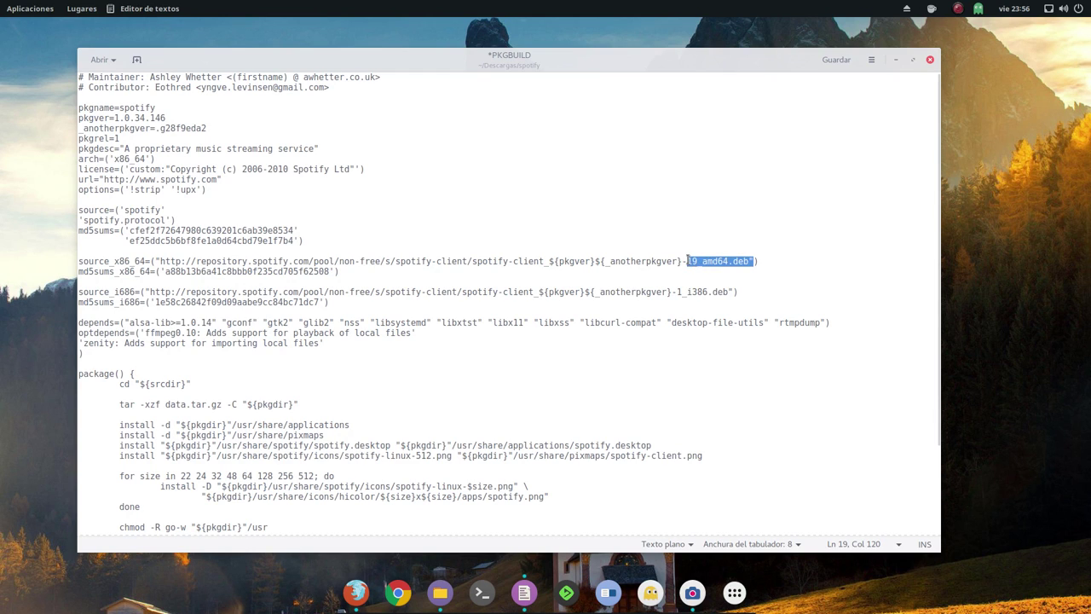
click(780, 263)
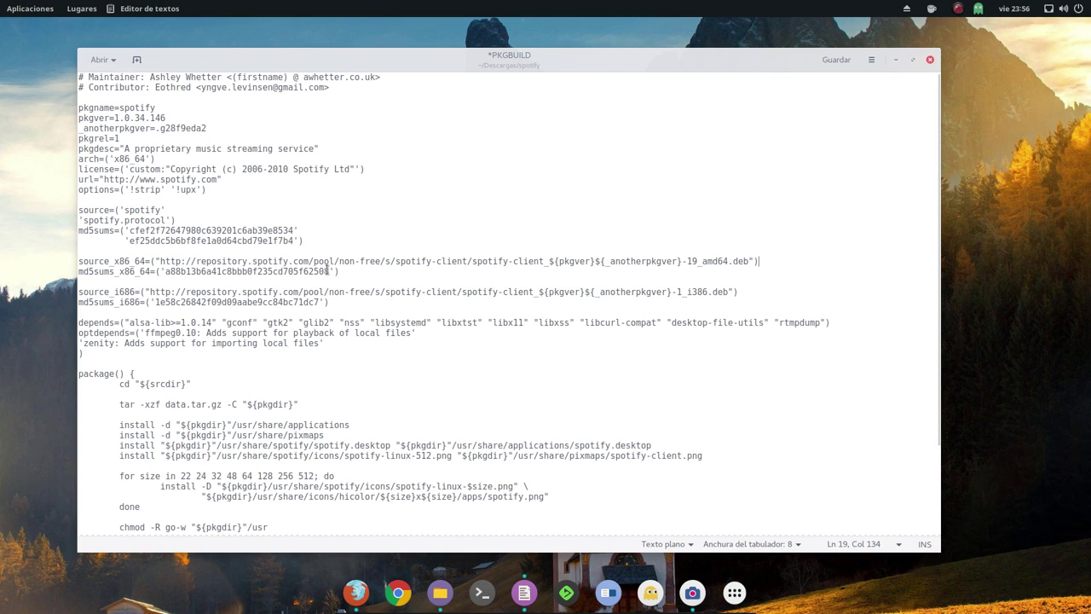
drag(330, 271, 164, 273)
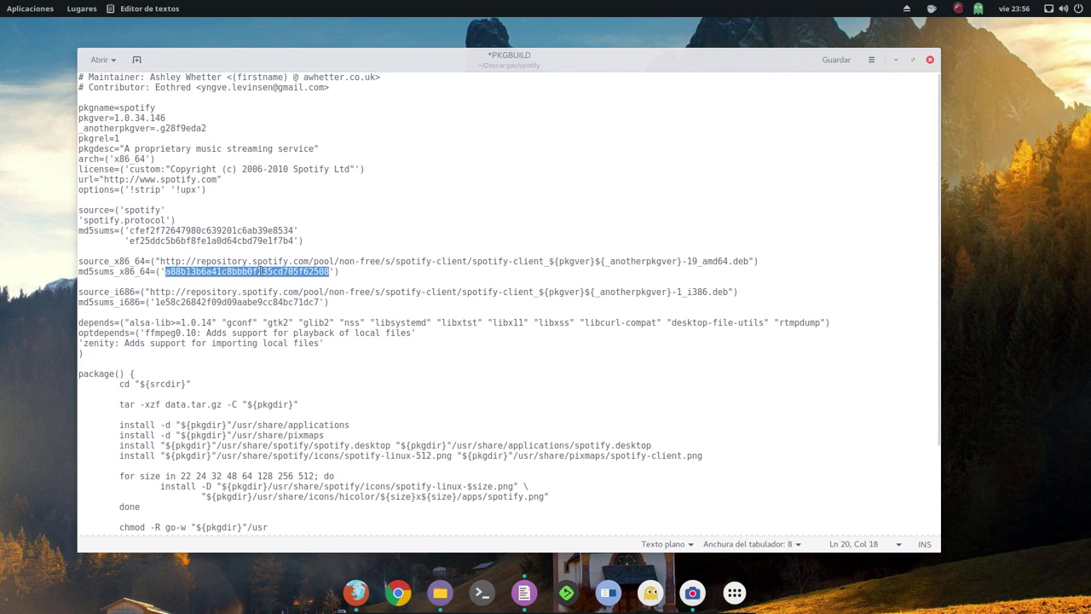
click(352, 271)
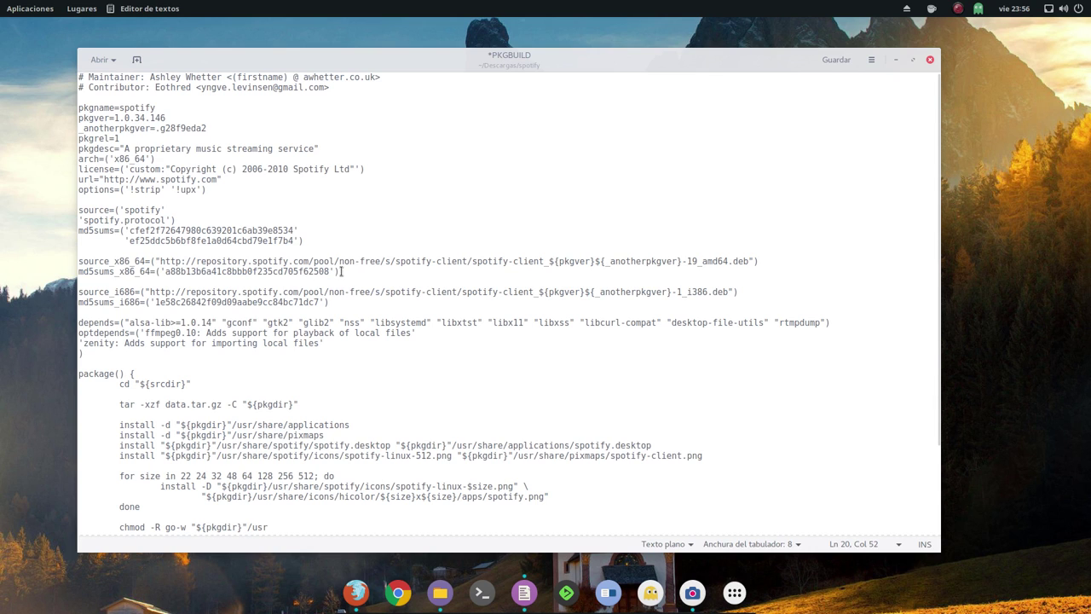
Step: Comment out the source_i686 and md5sums_i686 lines by putting "# " in front of each
click(79, 291)
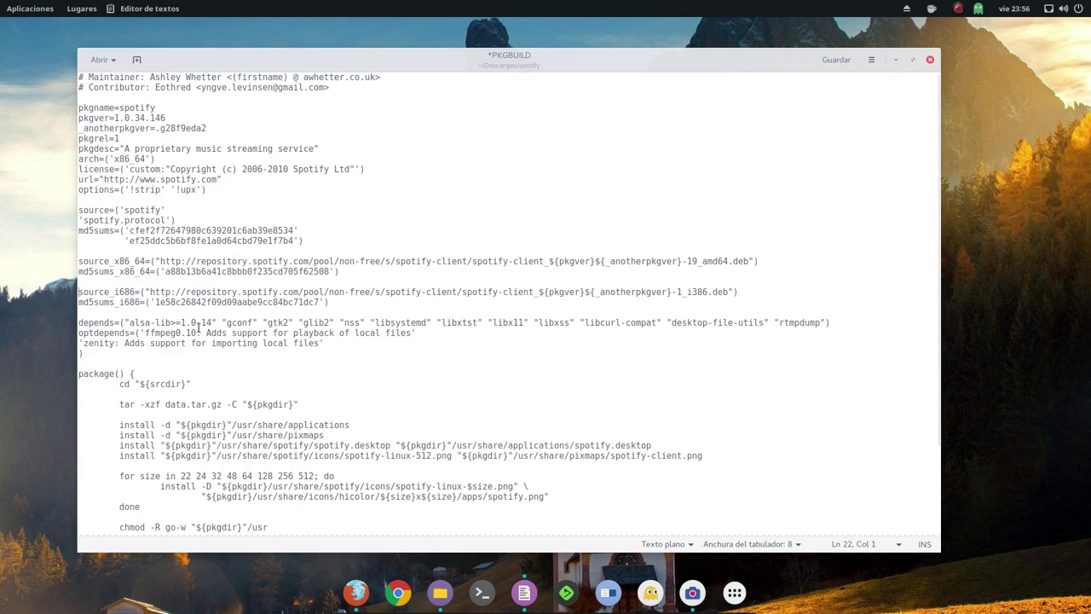
drag(337, 302, 87, 309)
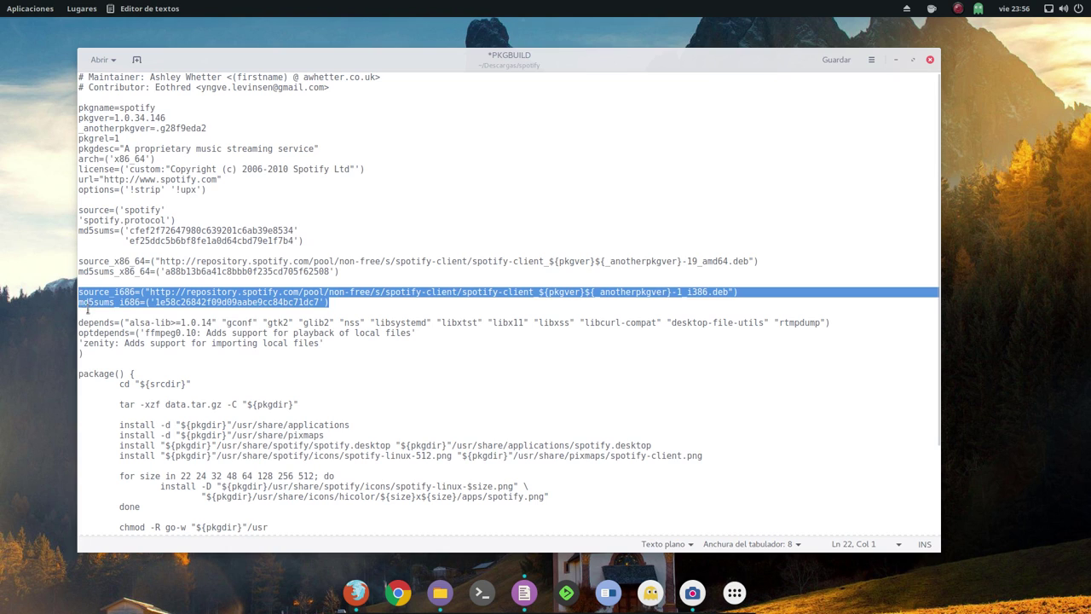
click(338, 302)
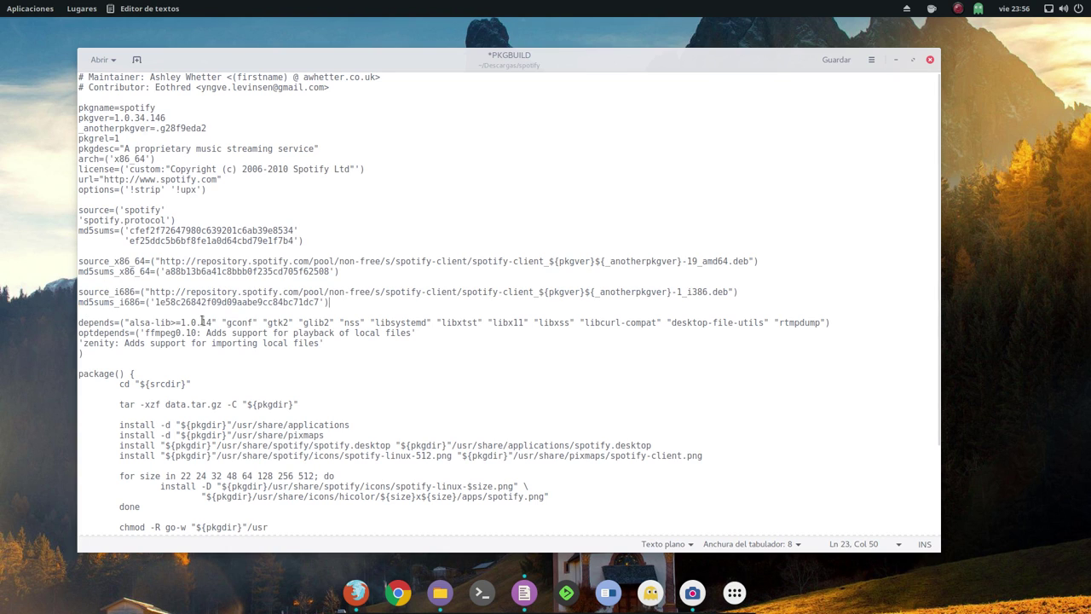
click(81, 292)
text(#)
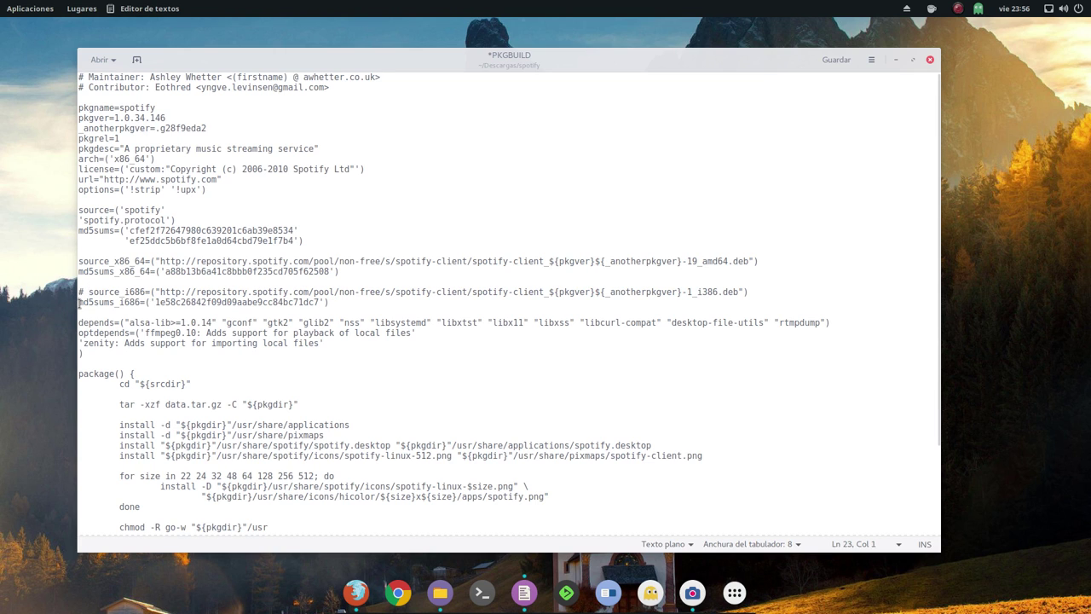
text( #)
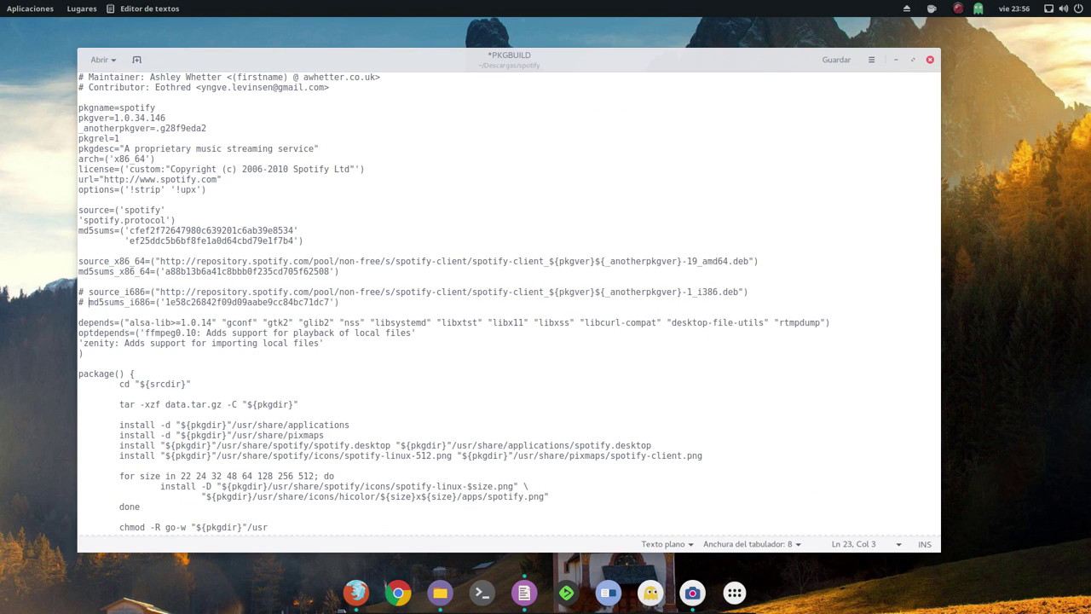
Step: Review the commented i686 lines, the depends and optdepends entries, and the whole package() function in the PKGBUILD
drag(341, 303, 79, 291)
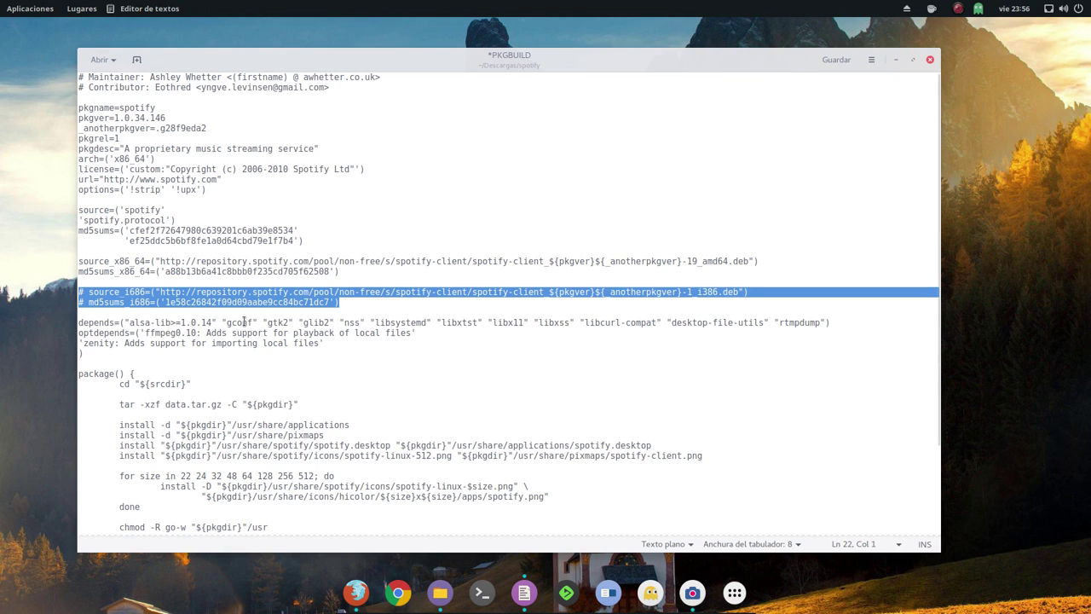
click(349, 303)
drag(349, 304, 79, 292)
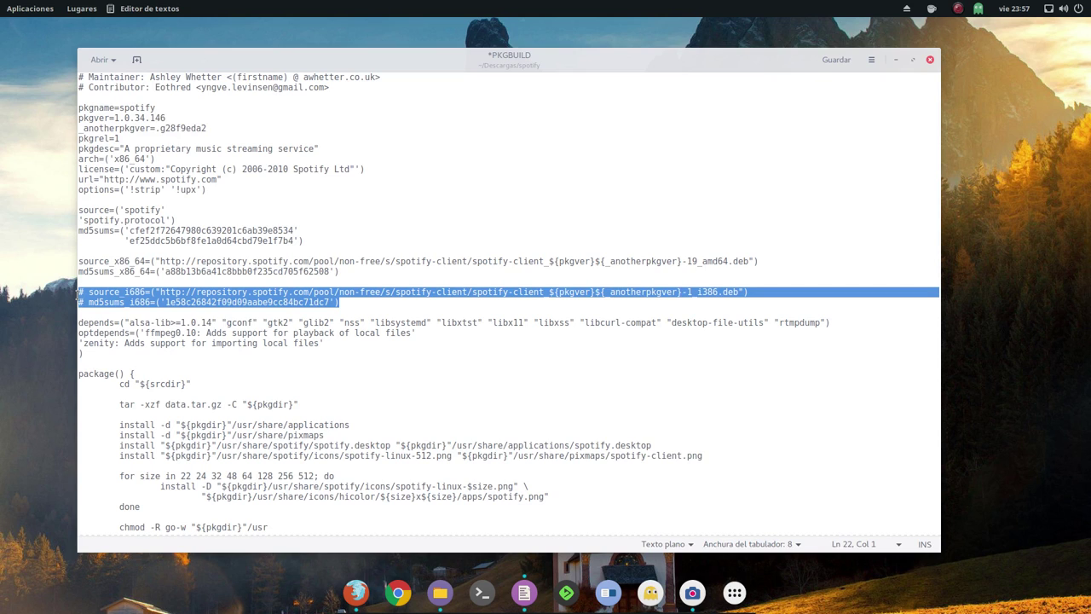
click(359, 303)
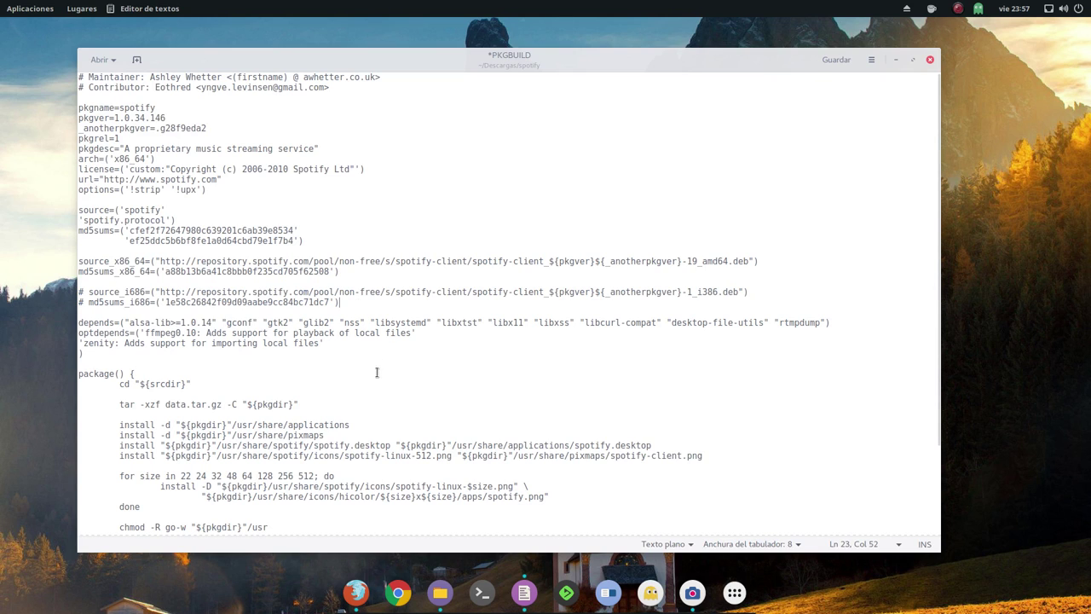
drag(333, 345, 76, 323)
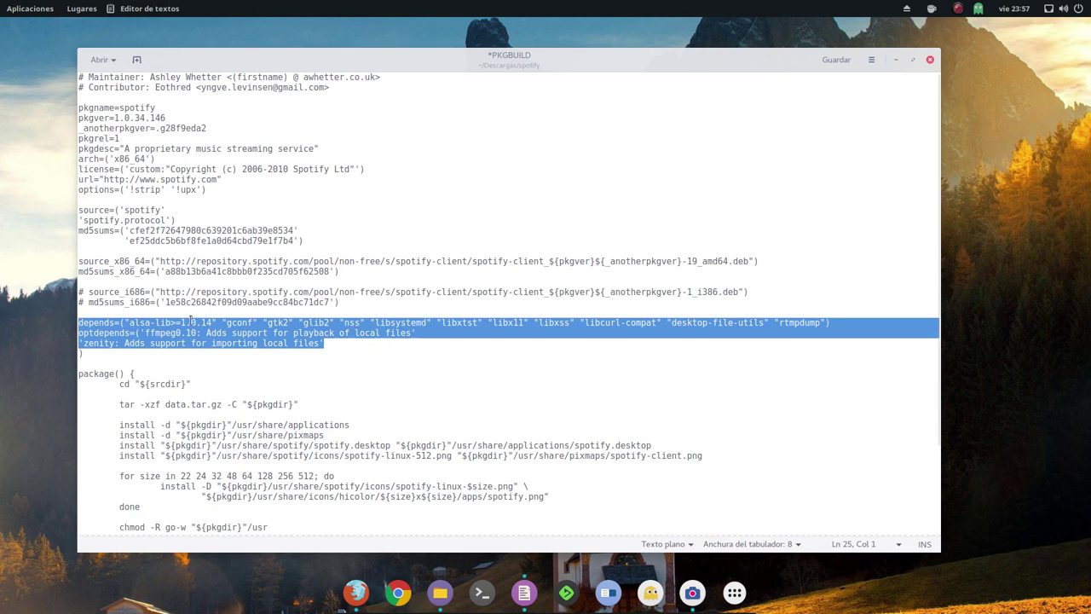
click(357, 352)
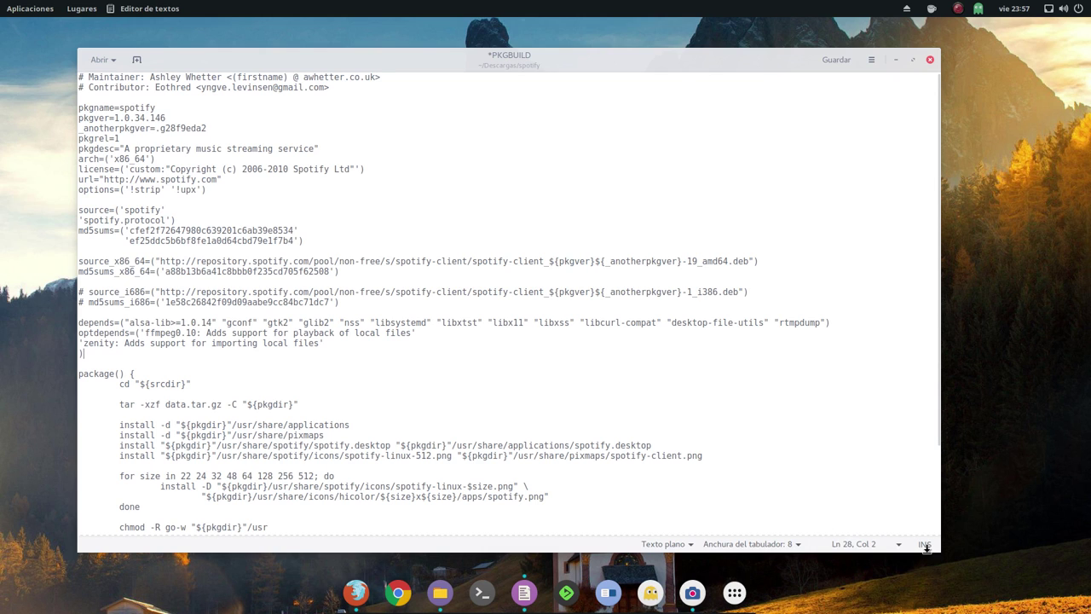
drag(558, 497, 77, 369)
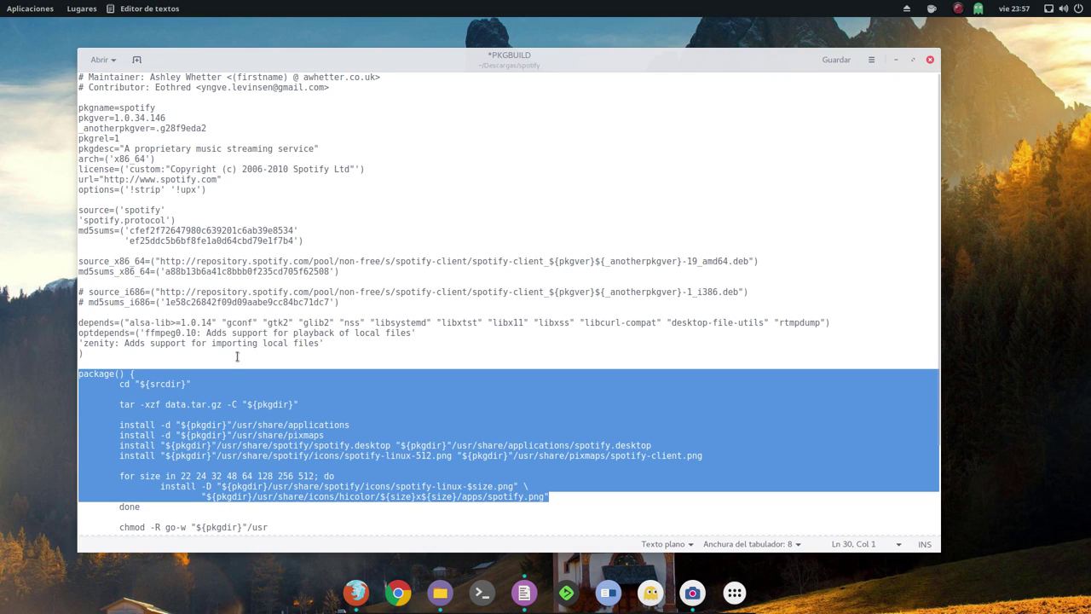
click(347, 342)
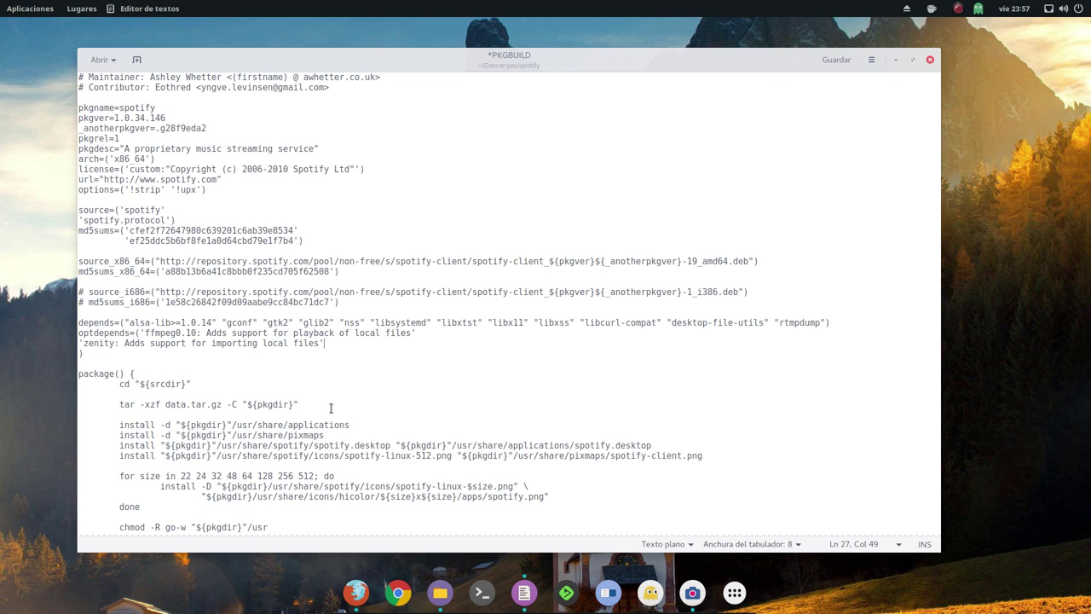
scroll(329, 493, down, 3)
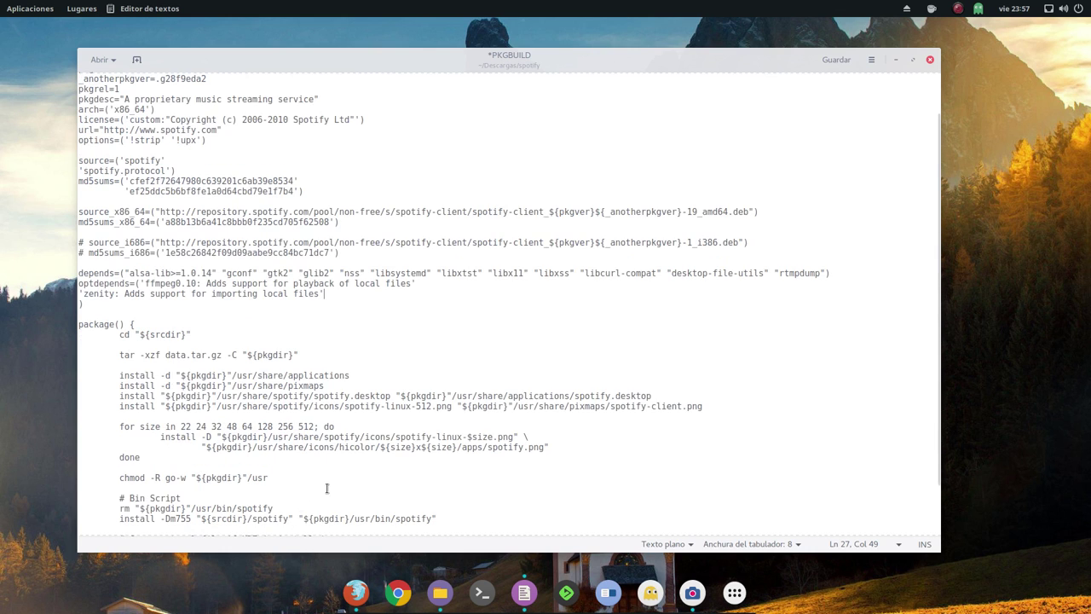
drag(654, 509, 77, 265)
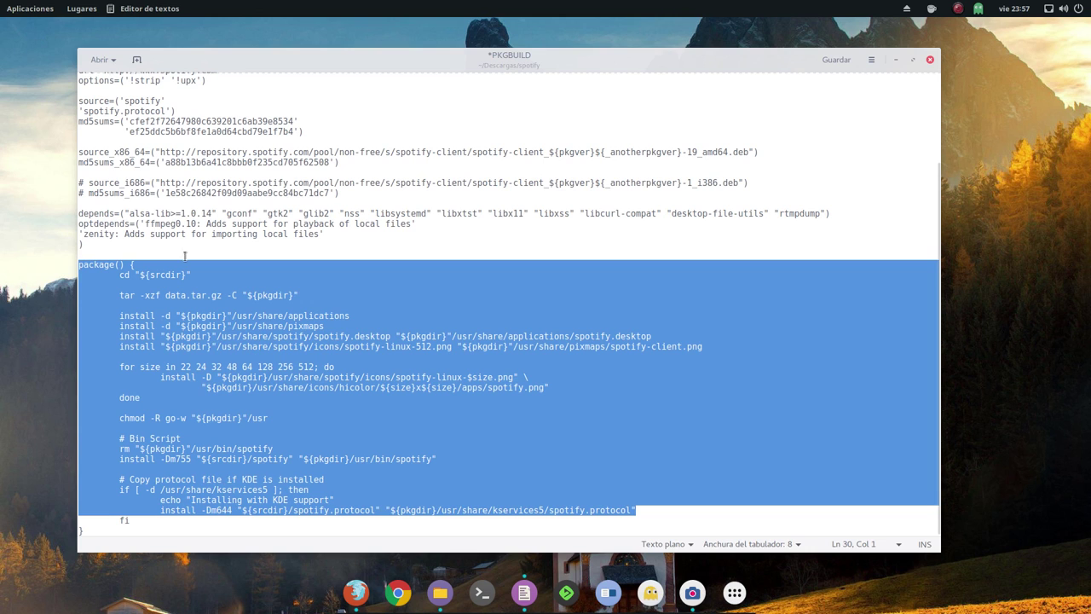
click(329, 234)
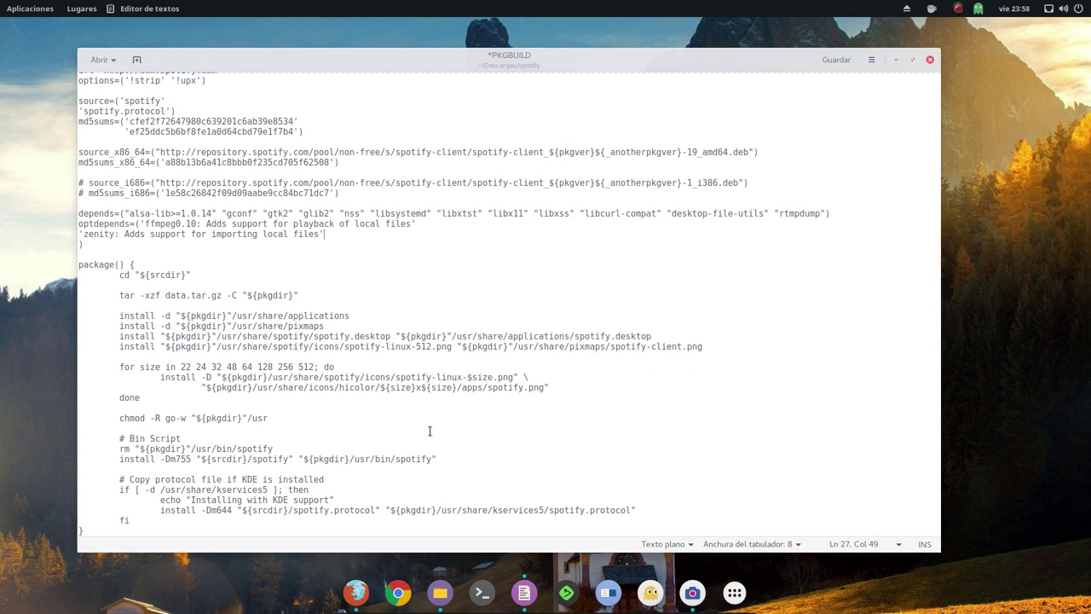
scroll(366, 243, up, 5)
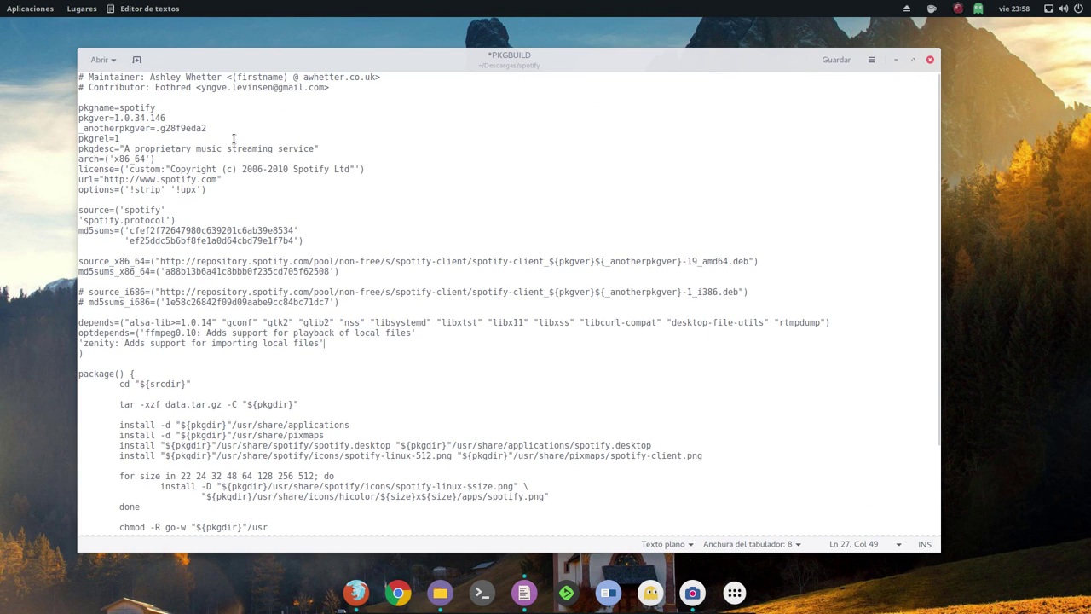
Step: Recheck the edited fields: pkgver, _anotherpkgver, the md5sums_x86_64 checksum, the commented i686 lines and the arch line
drag(165, 117, 110, 116)
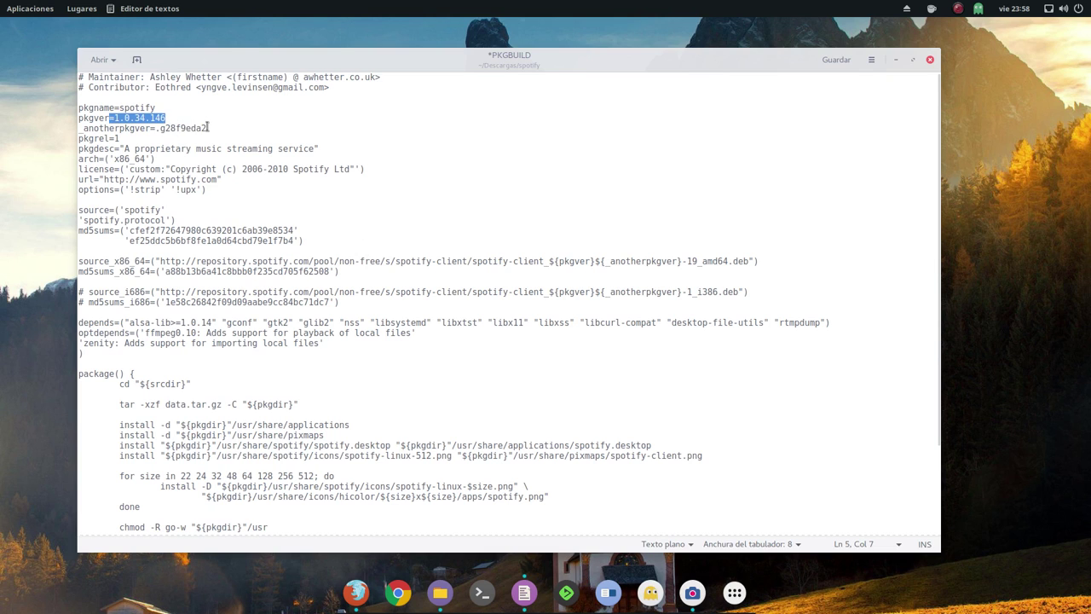
drag(206, 128, 158, 128)
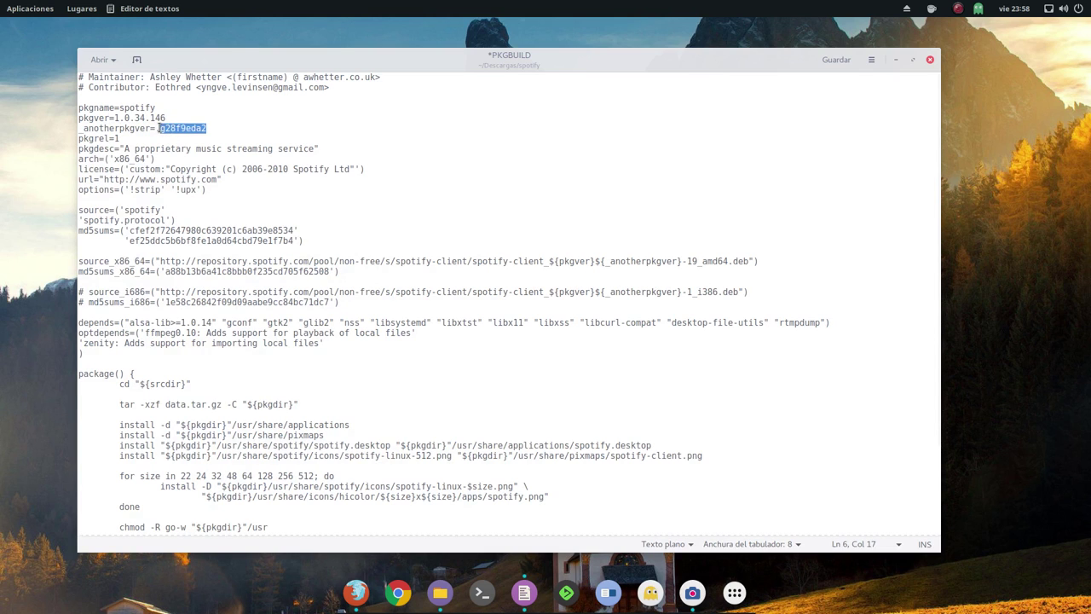
click(235, 128)
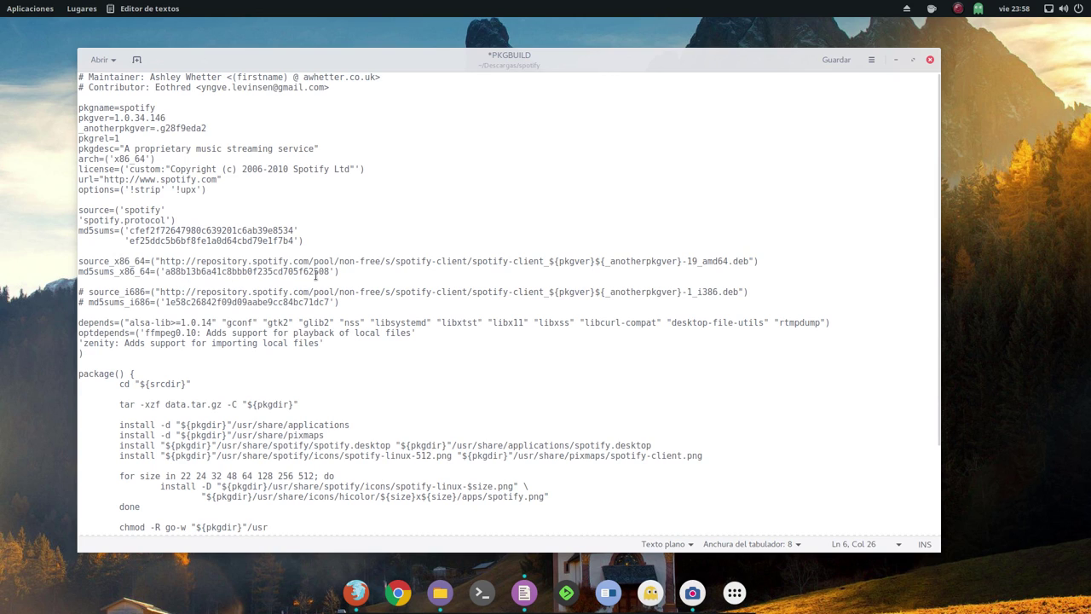
drag(329, 271, 165, 266)
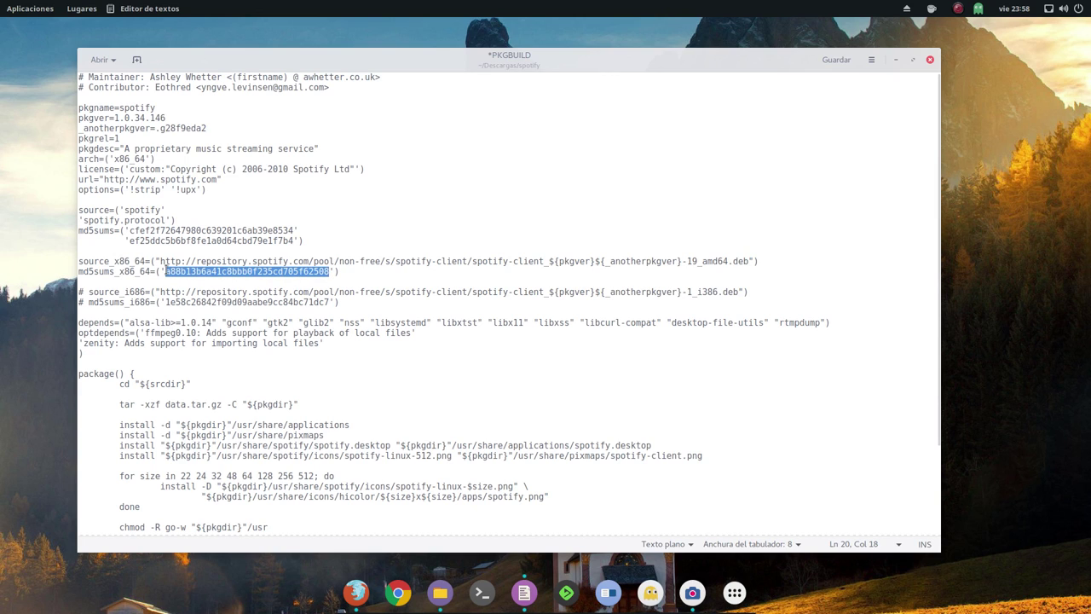
click(342, 303)
drag(348, 304, 82, 287)
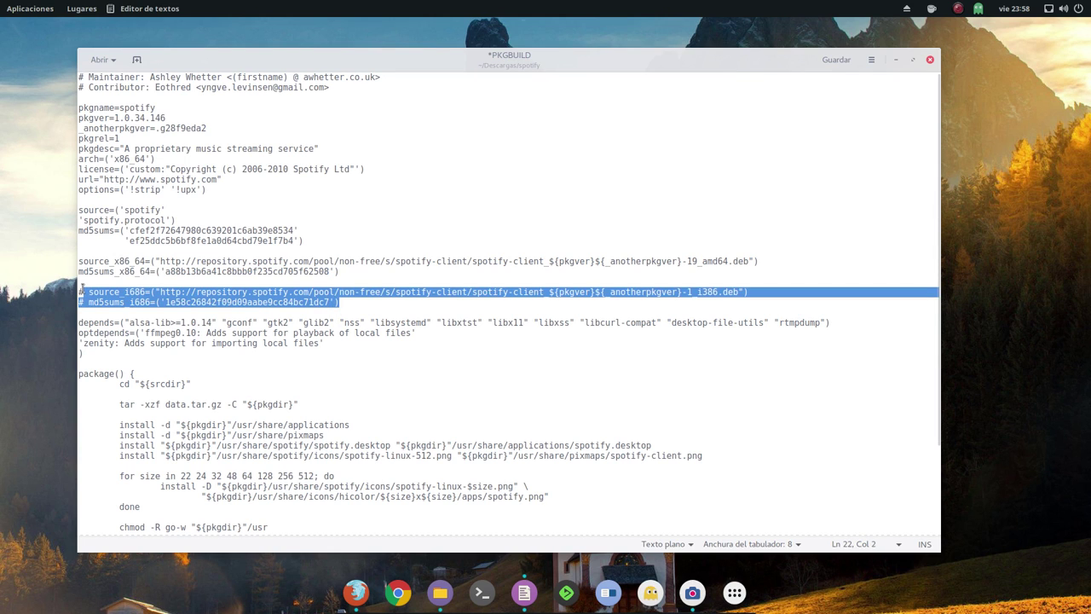
click(318, 197)
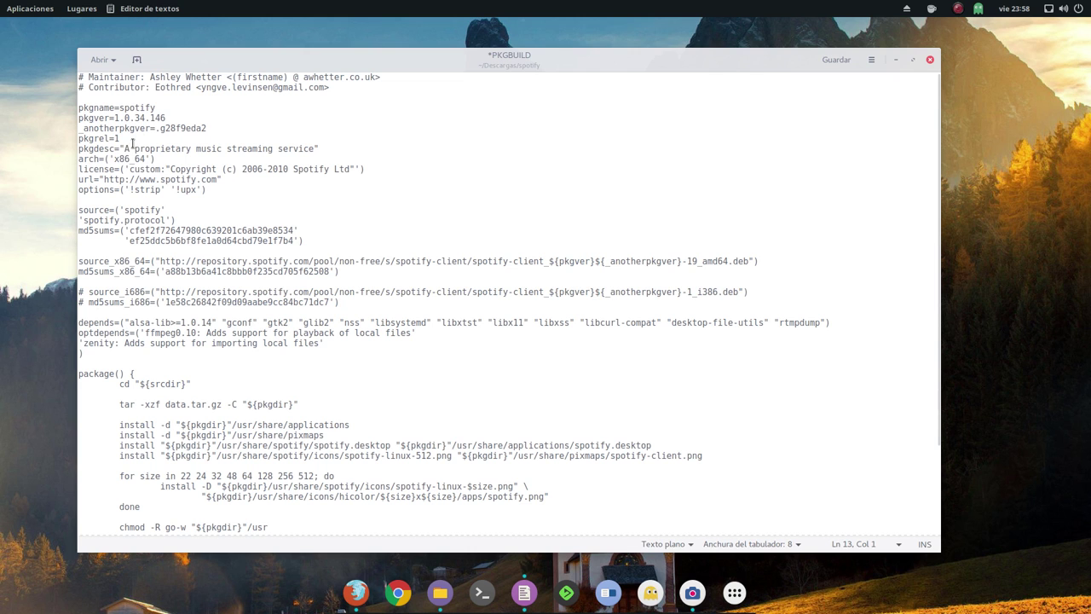
drag(154, 160, 79, 162)
click(173, 160)
Step: Minimize the PKGBUILD editor, open a terminal in the Descargas/spotify folder and enlarge its window
click(896, 60)
click(385, 266)
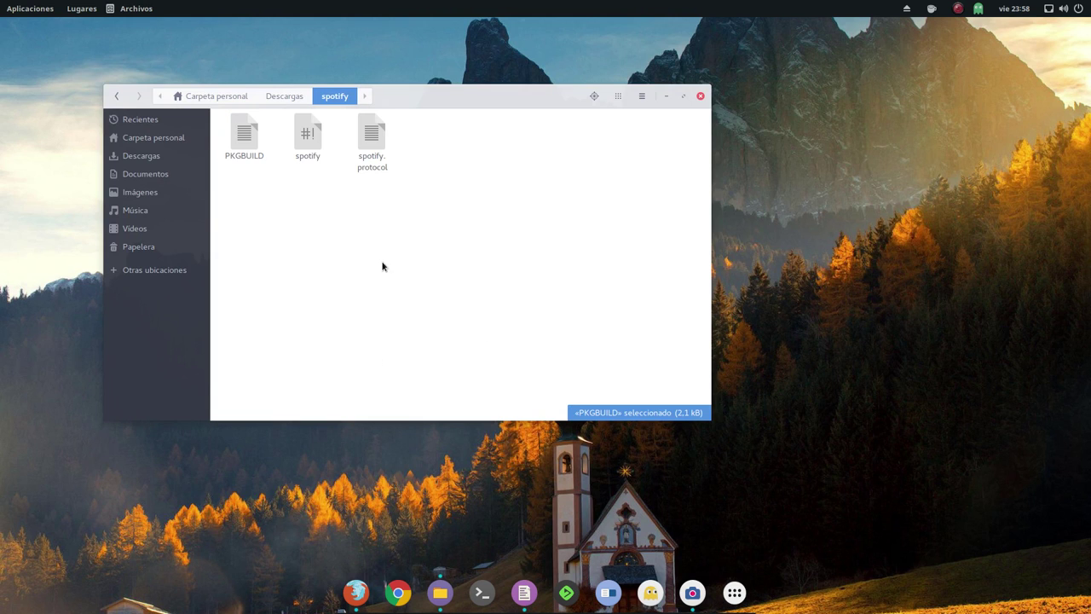
drag(419, 97, 378, 68)
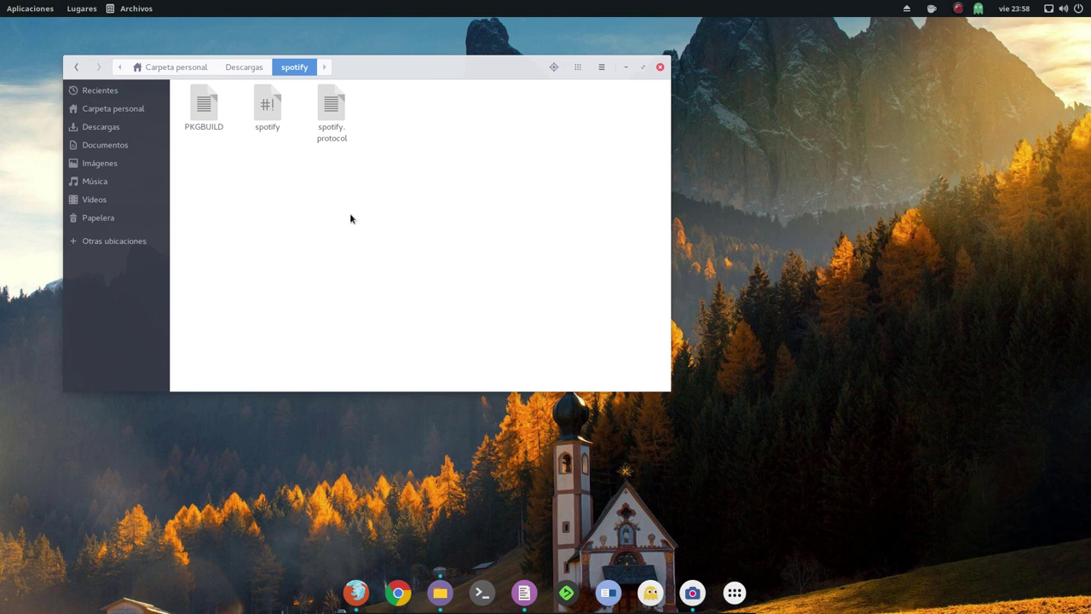
right_click(270, 162)
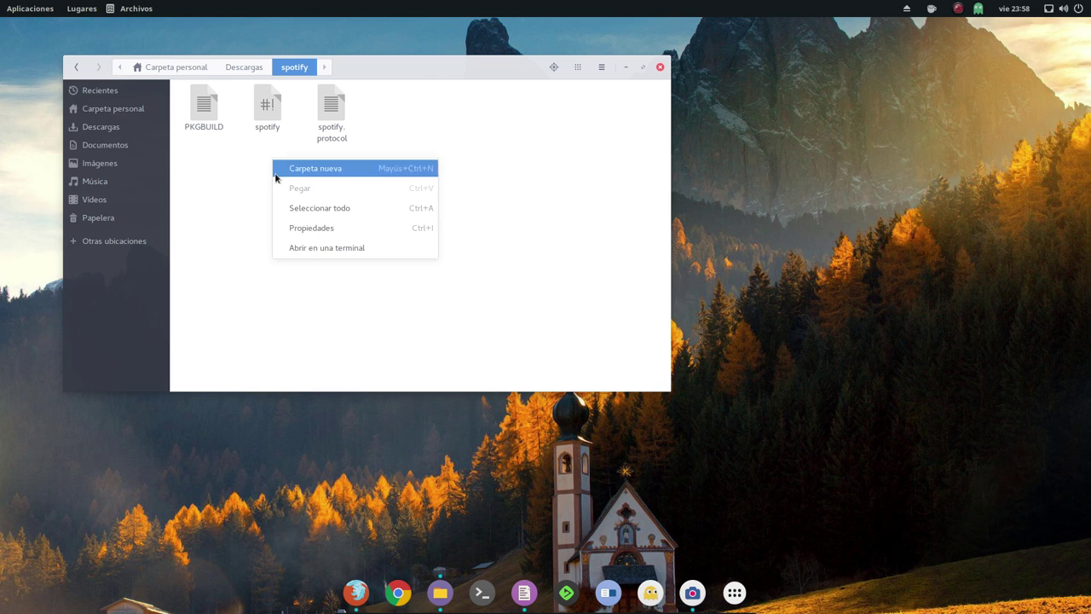
click(321, 249)
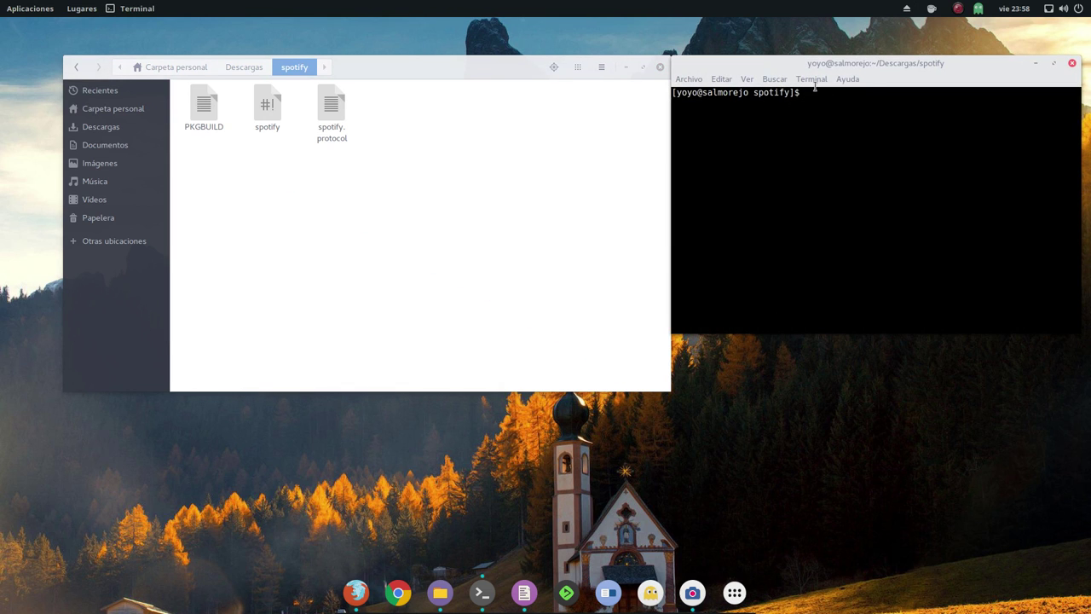
drag(882, 64, 336, 96)
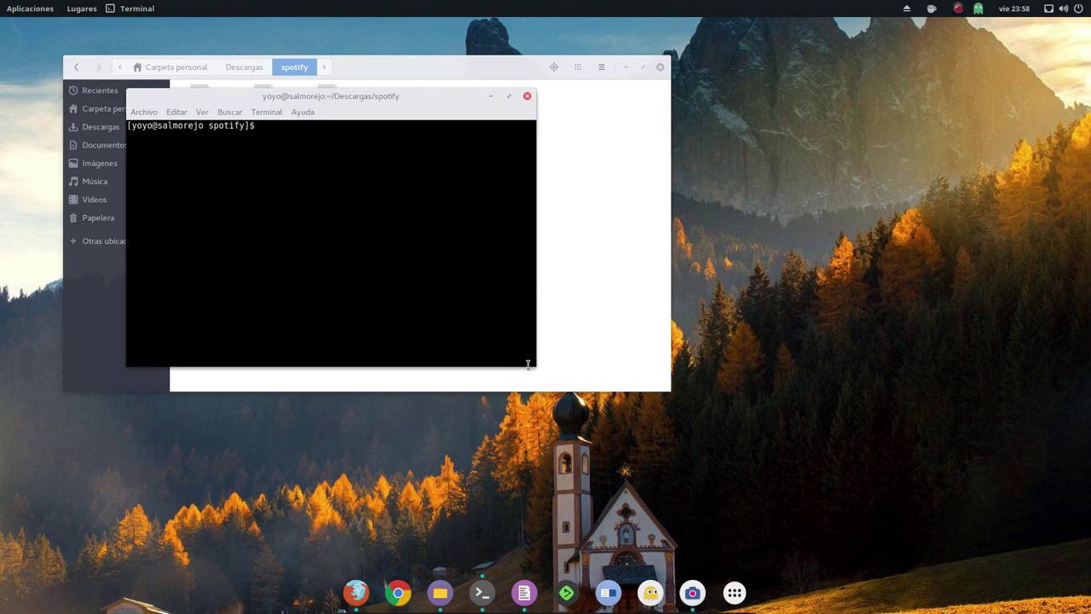
drag(532, 366, 1013, 549)
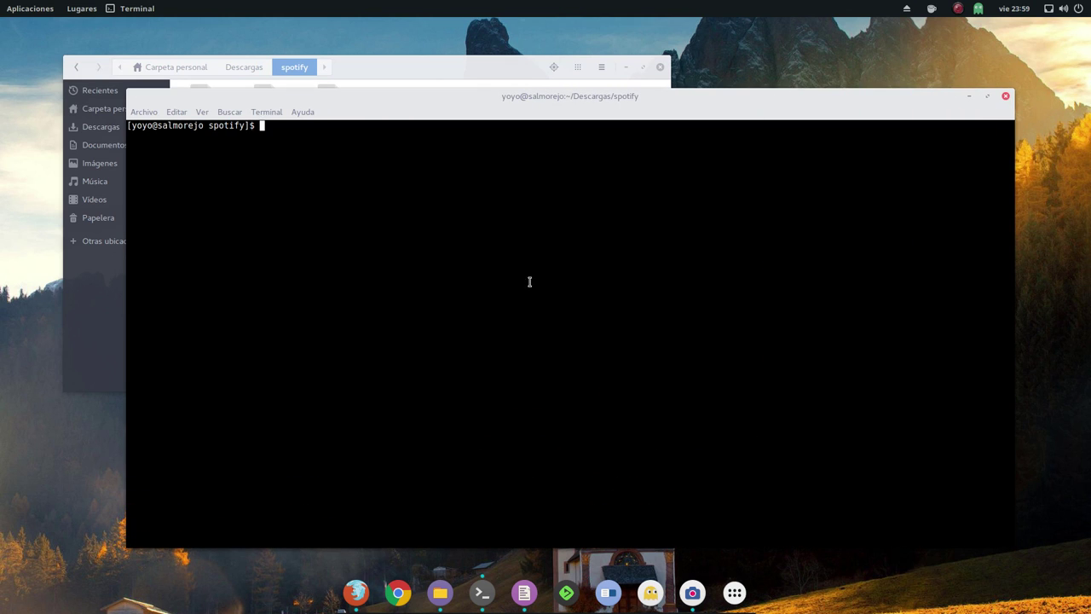
Step: List the folder's files and try to generate the source checksums with makepkg -g
text(ls)
key(Return)
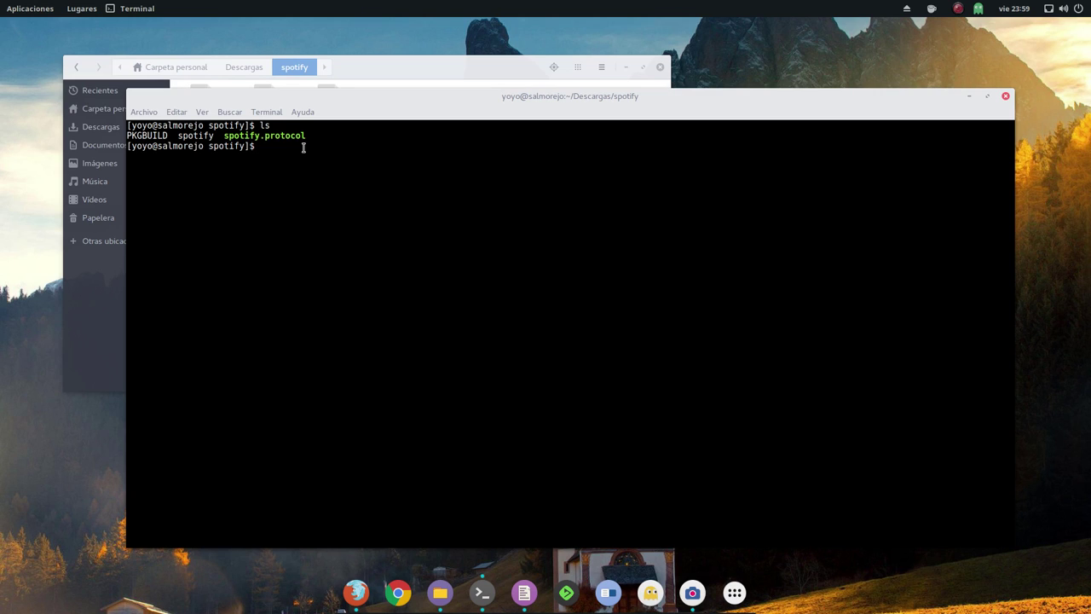
text(makepkg -g)
key(Return)
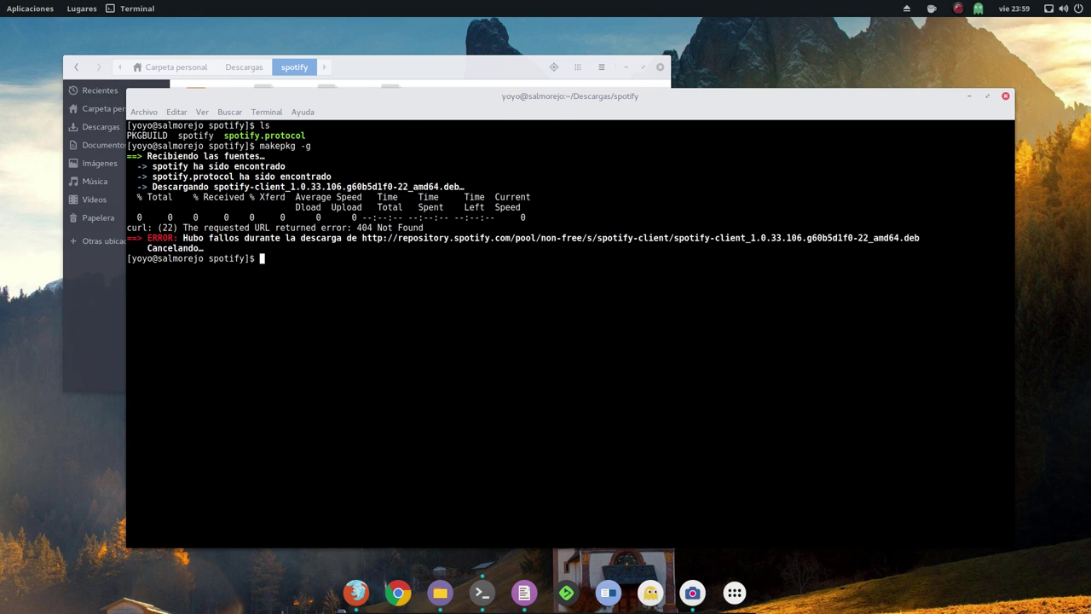
Step: Switch to the text editor, save the edited PKGBUILD and recheck its pkgver and _anotherpkgver lines
click(526, 604)
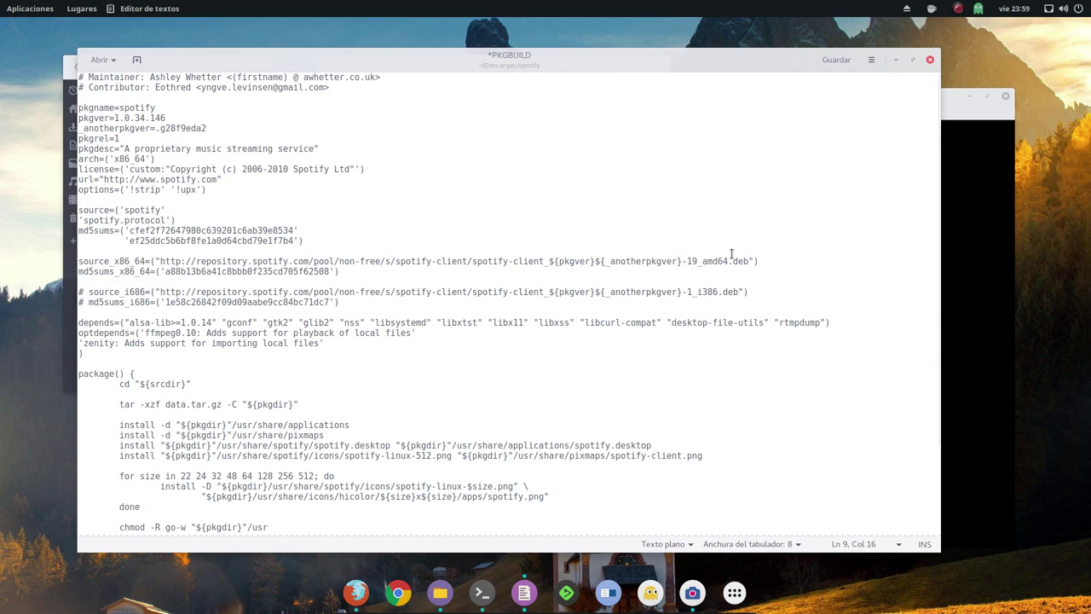
click(835, 60)
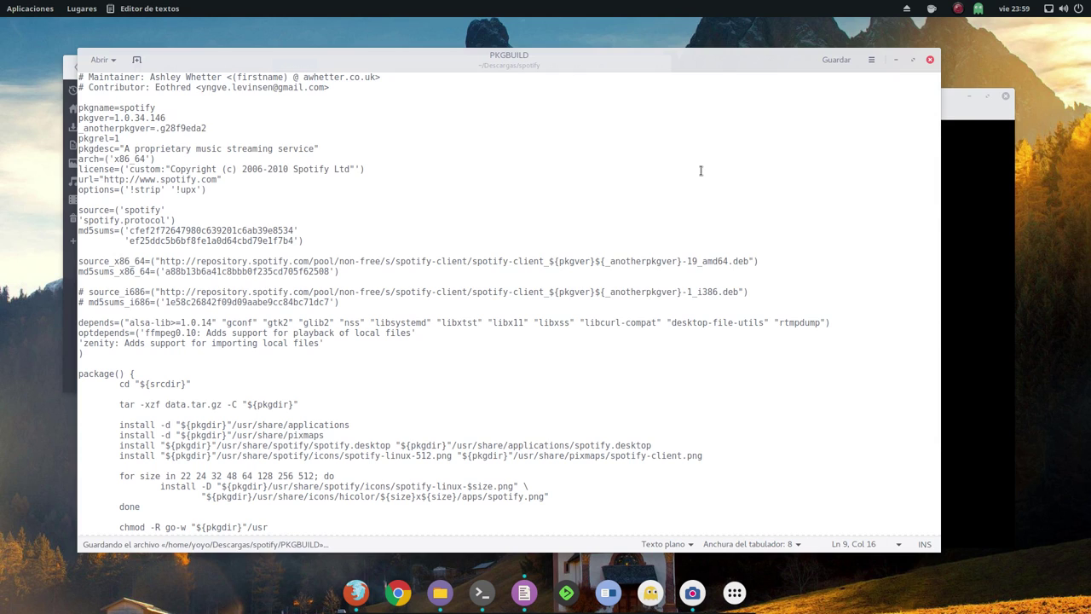
click(838, 62)
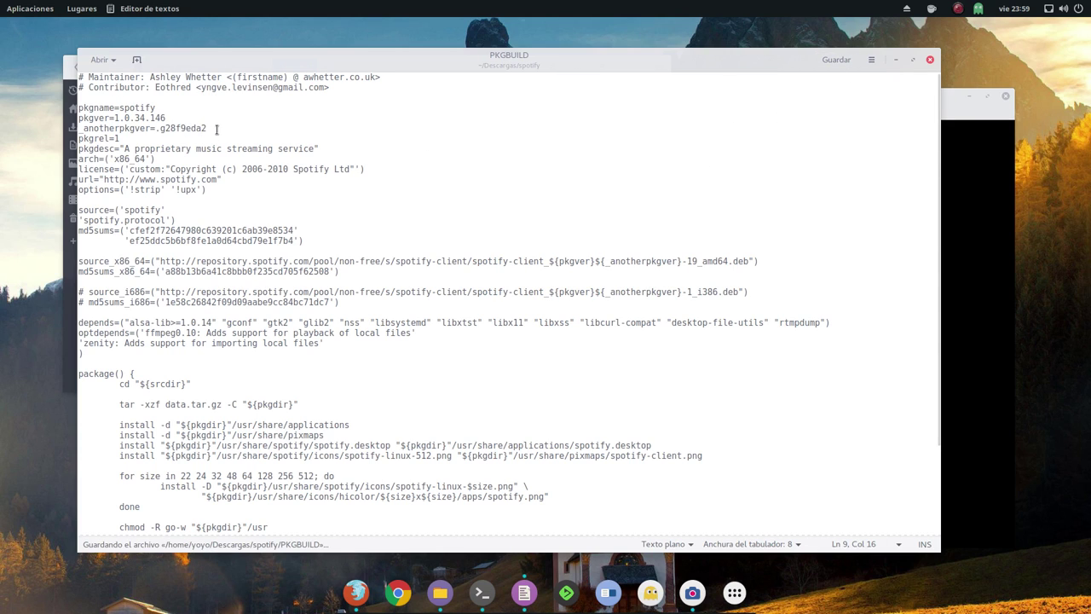
click(169, 118)
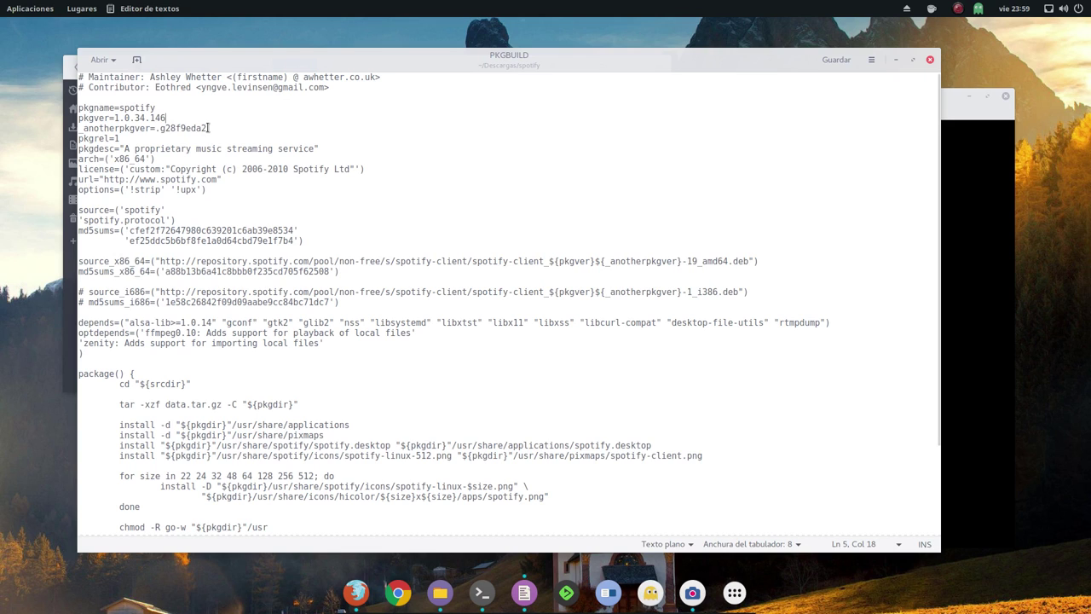
click(209, 128)
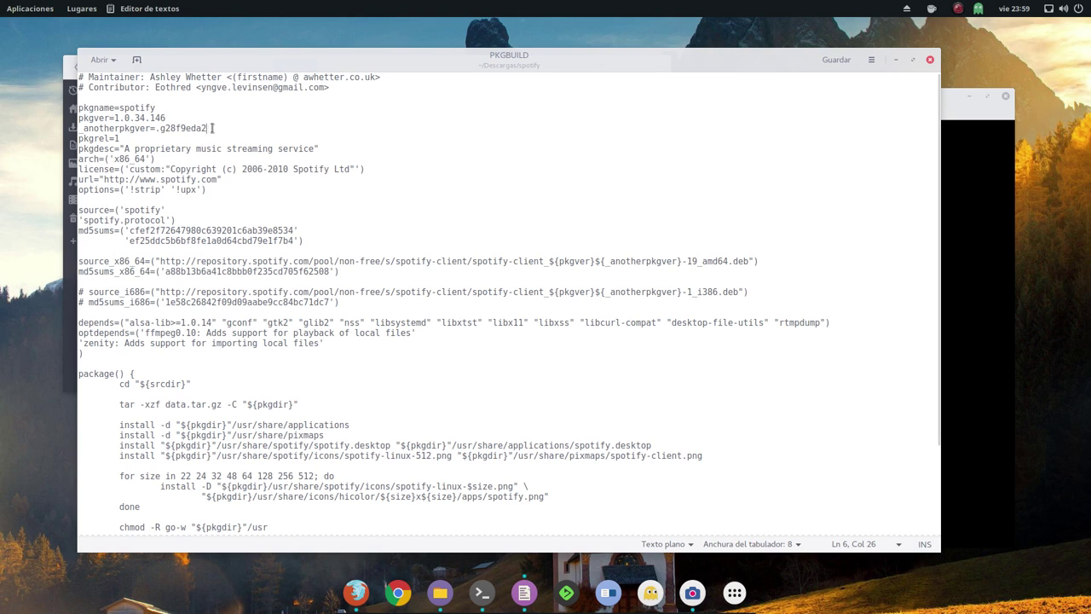
click(834, 59)
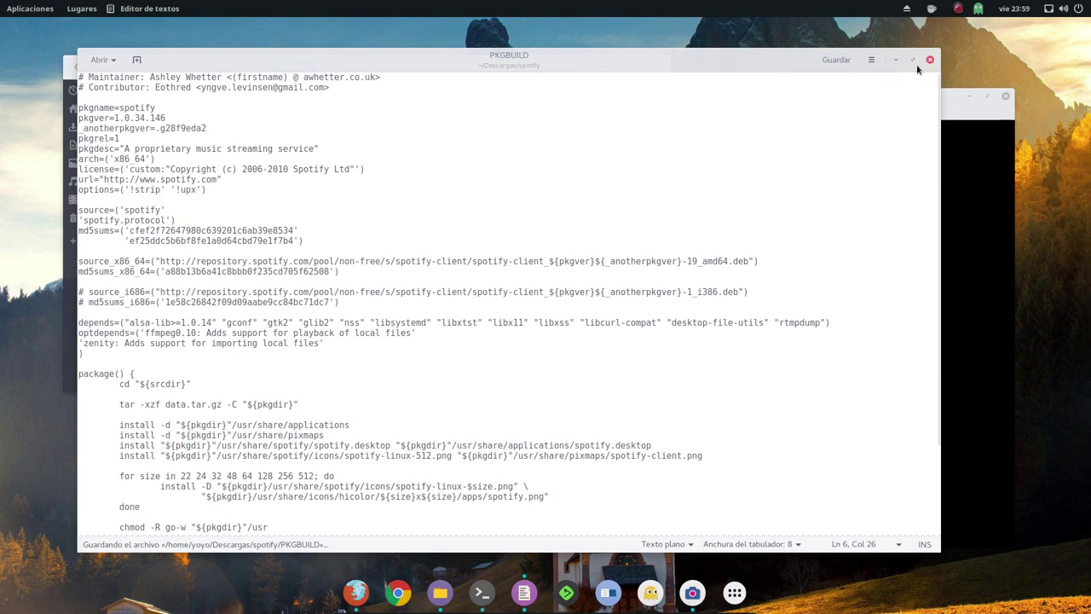
Step: Minimize the editor and rerun makepkg -g in the terminal to download the sources and generate their checksums
click(895, 60)
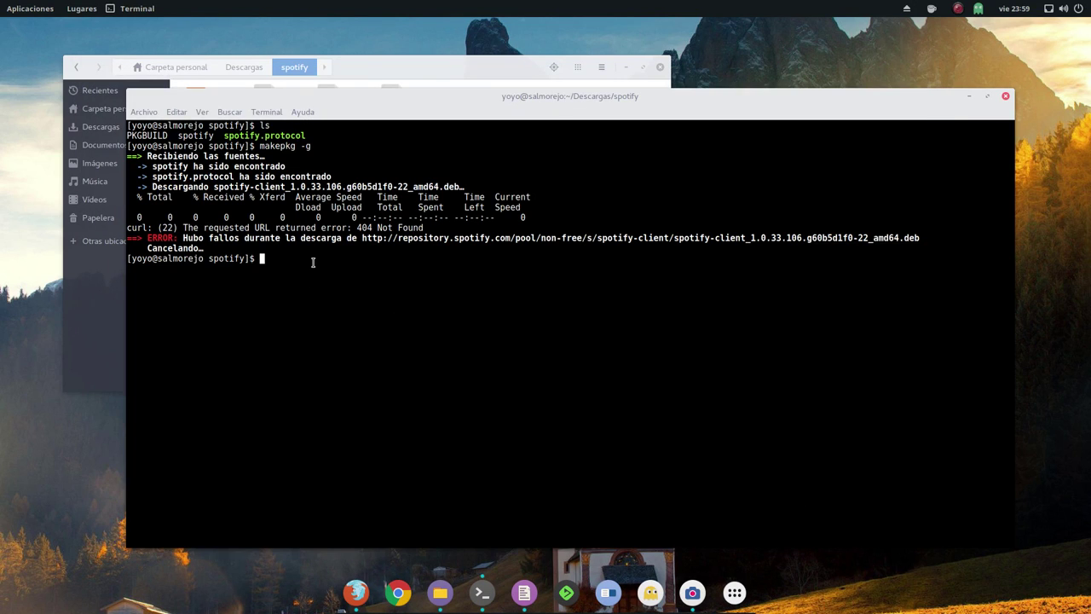
key(Up)
key(Return)
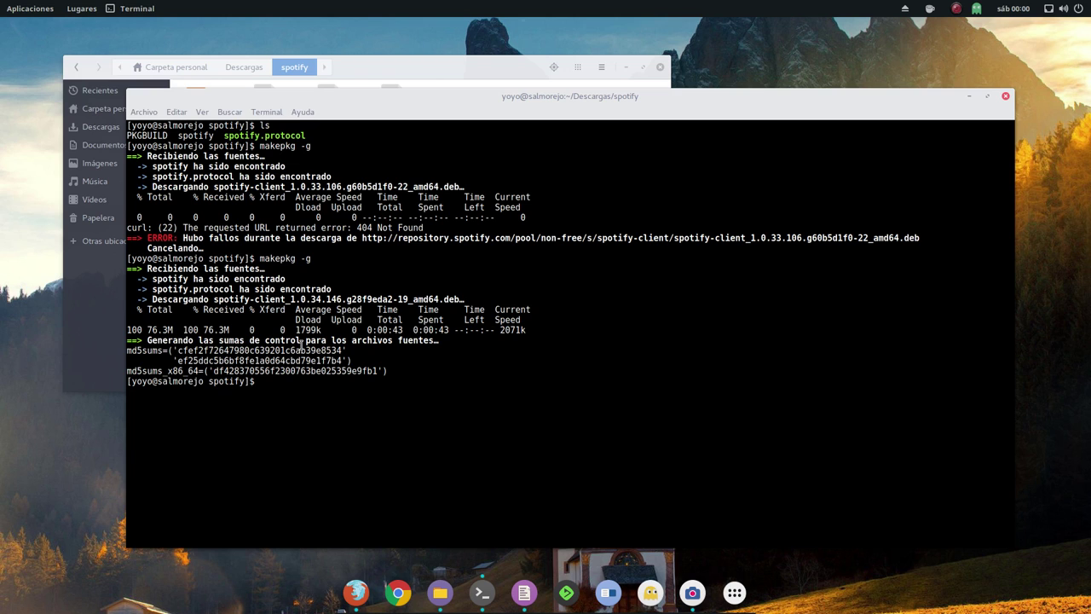
Step: Check the downloaded spotify-client .deb file and the src folder in the file manager, and minimize its window
click(399, 62)
click(463, 126)
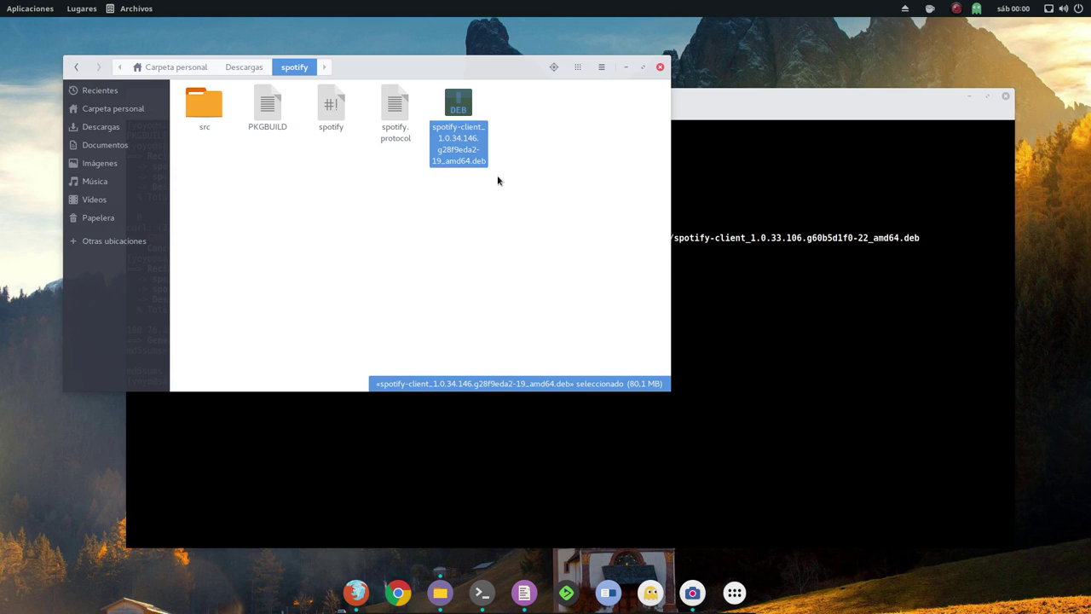
click(203, 104)
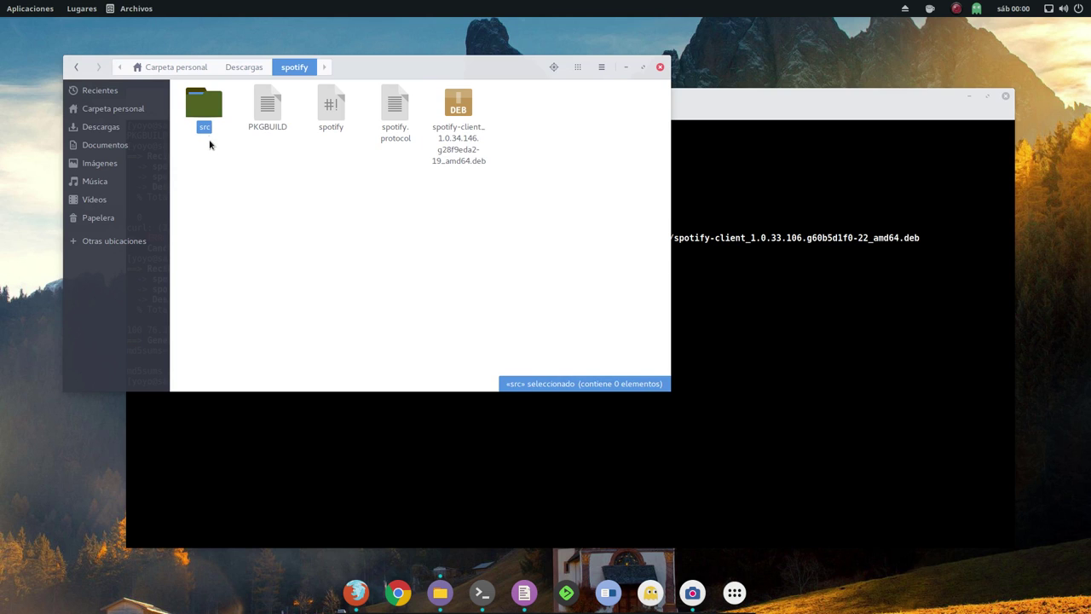
click(319, 254)
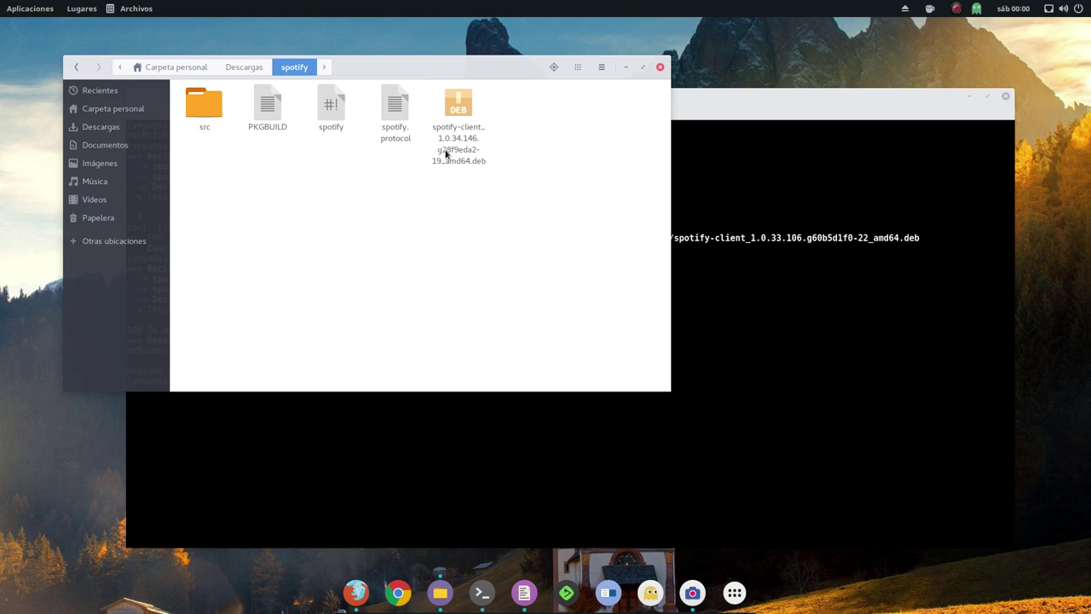
click(626, 66)
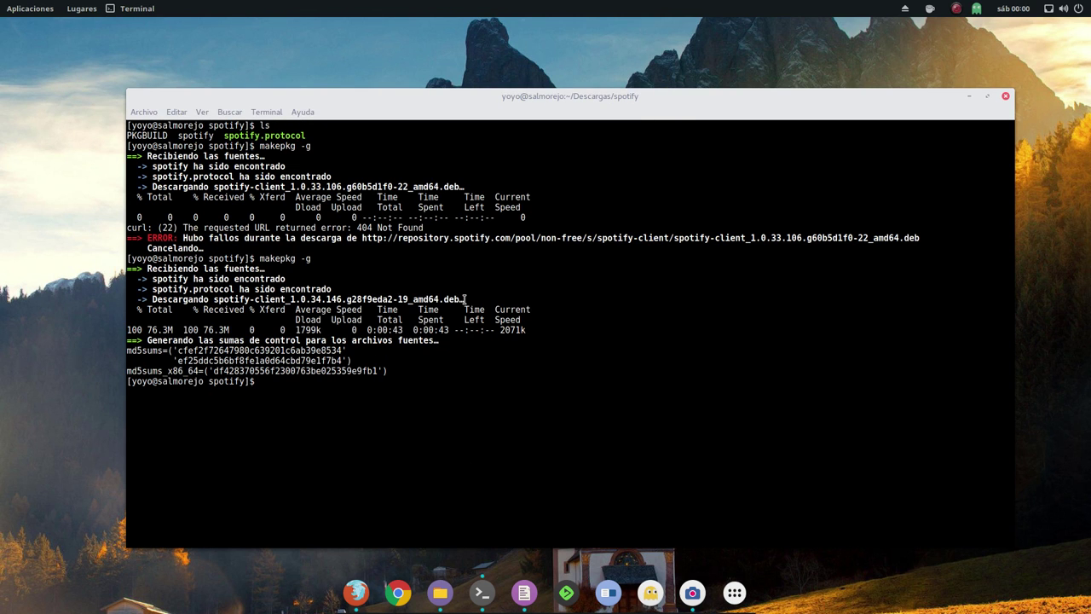
Step: Review the .deb download line and the generated md5sums and md5sums_x86_64 entries in the terminal output
drag(597, 299, 152, 300)
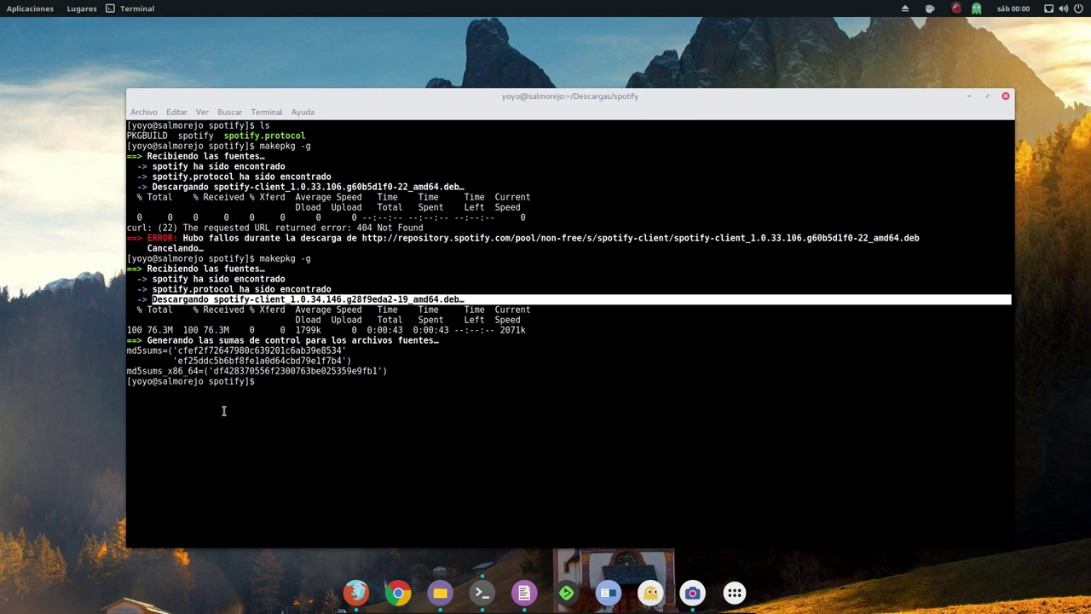
click(244, 436)
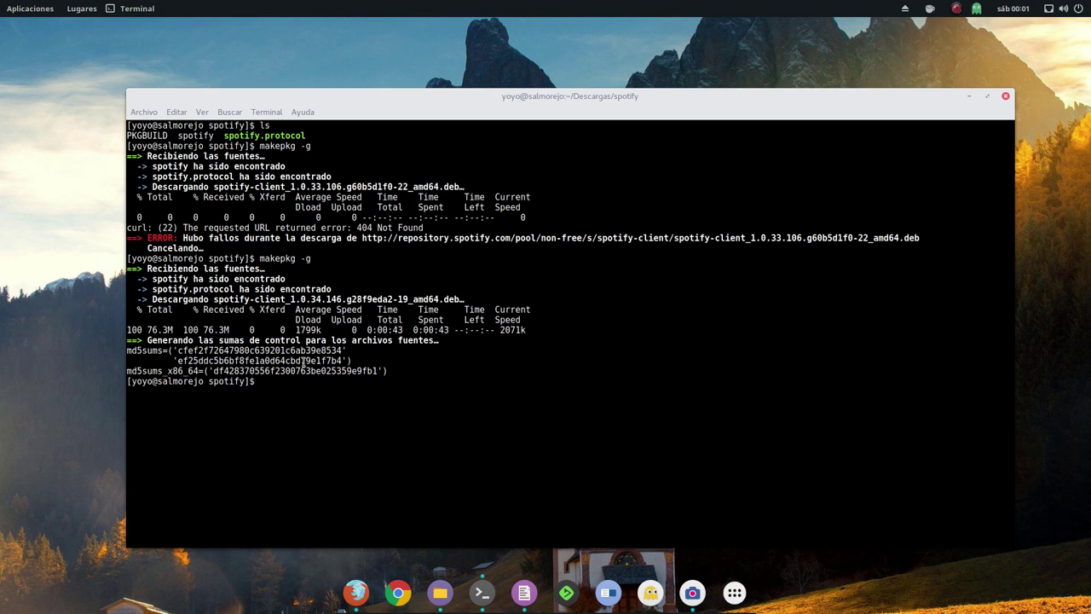
drag(355, 351, 127, 350)
drag(361, 361, 161, 361)
click(276, 433)
drag(205, 371, 126, 372)
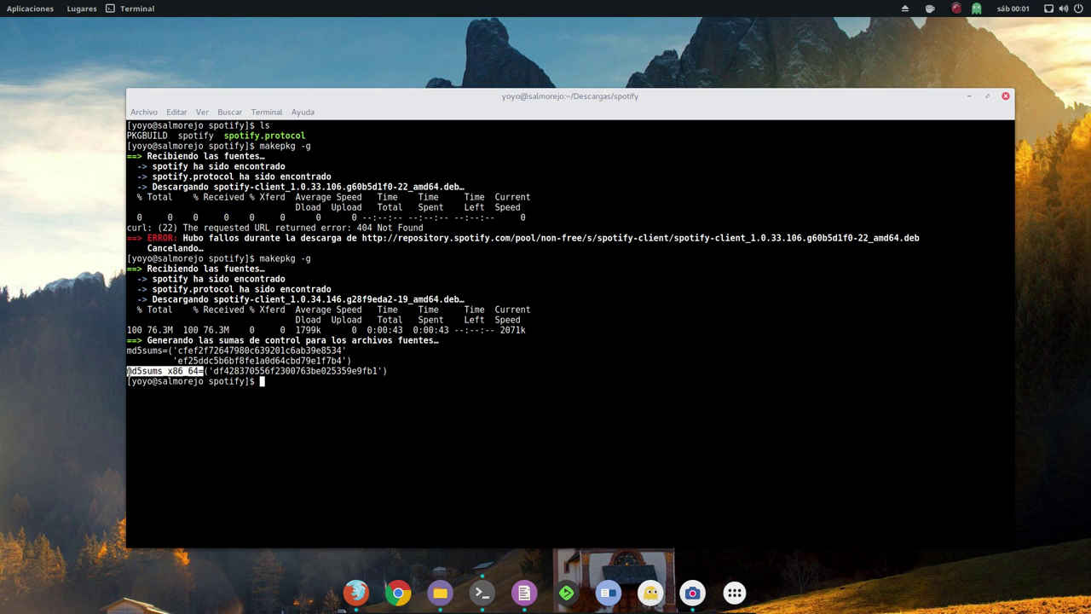
click(264, 418)
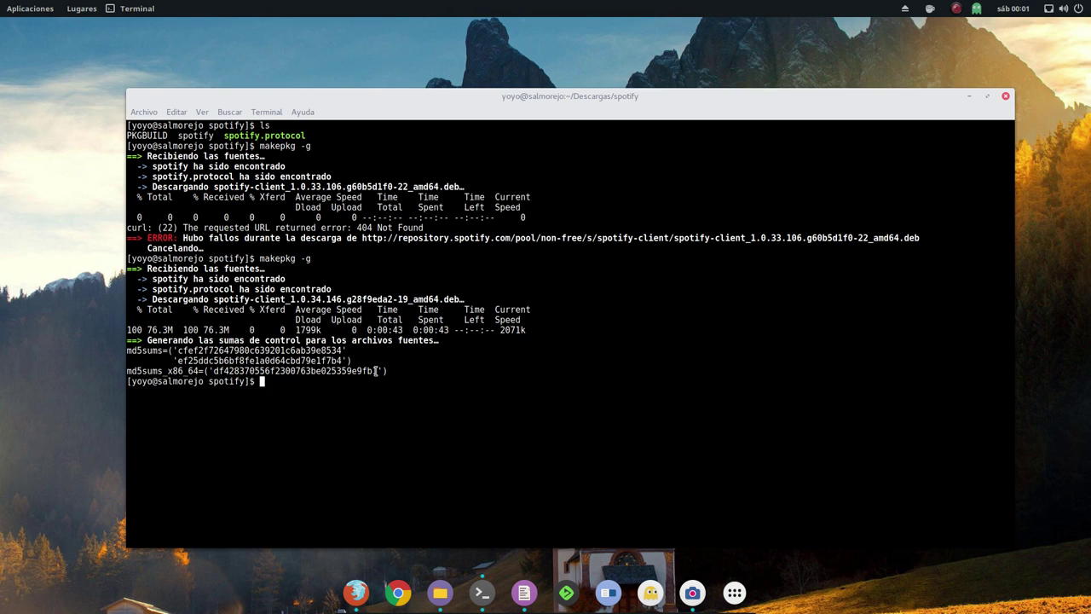
Step: Copy the generated md5sums_x86_64 checksum from the terminal output, without its quotes
drag(376, 372, 213, 372)
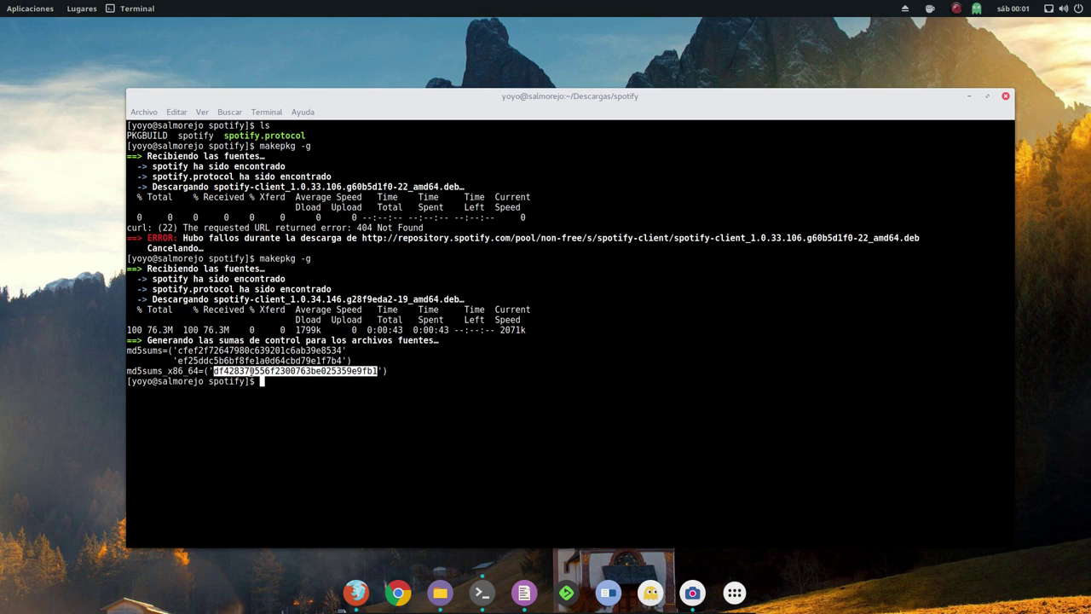
right_click(251, 372)
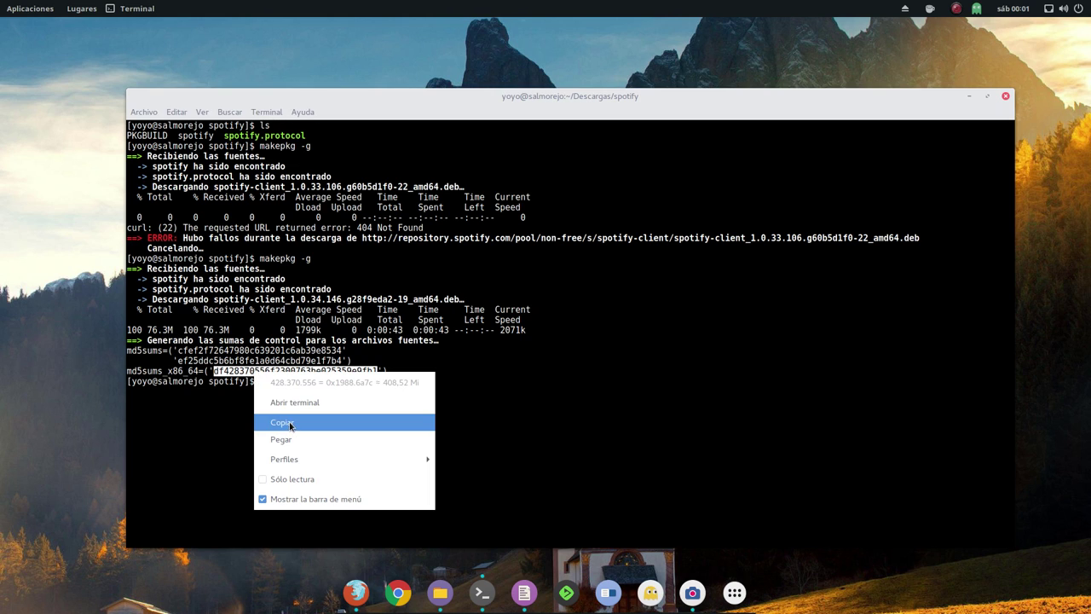
click(284, 423)
click(293, 394)
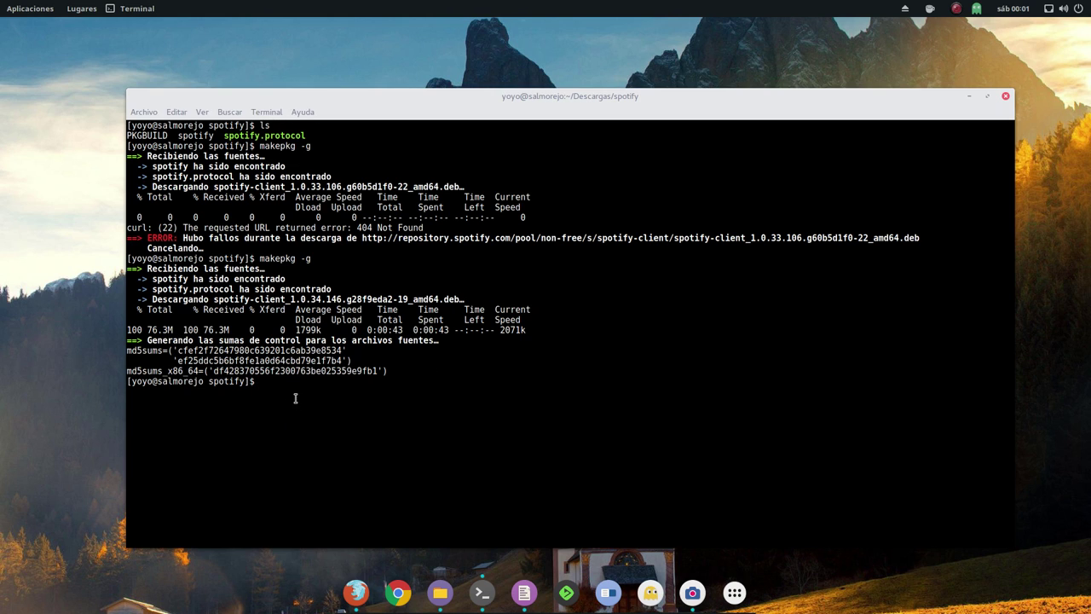
Step: Replace the md5sums_x86_64 checksum in the PKGBUILD with df428370556f2300763be025359e9fb1
click(518, 594)
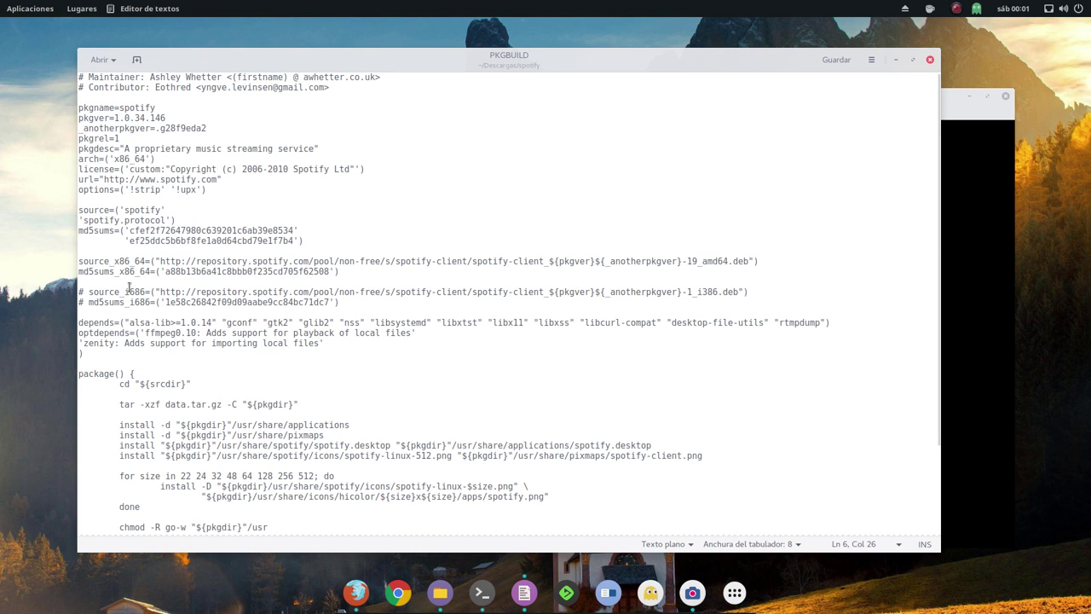
drag(349, 271, 78, 271)
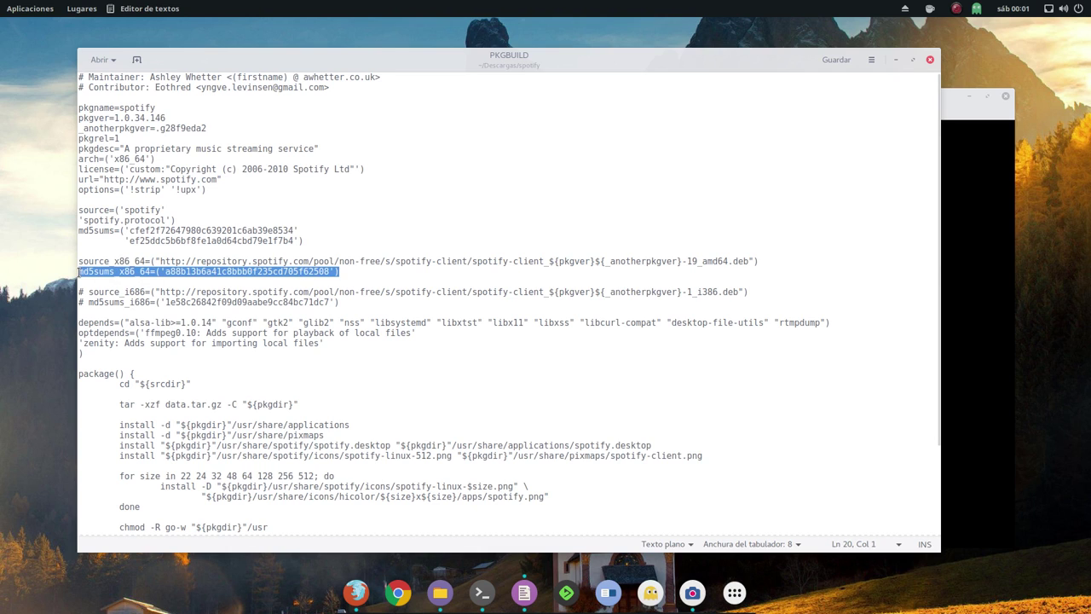
click(366, 272)
click(330, 271)
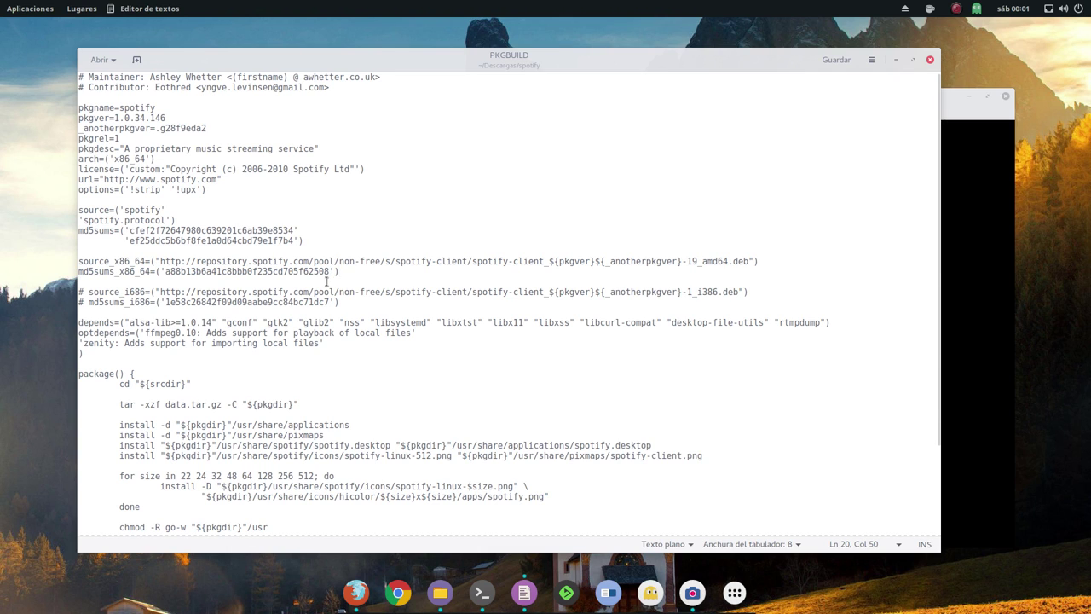
key(BackSpace)
key(BackSpace)
key(BackSpace)
key(BackSpace)
key(BackSpace)
key(BackSpace)
key(BackSpace)
key(BackSpace)
key(BackSpace)
key(BackSpace)
key(BackSpace)
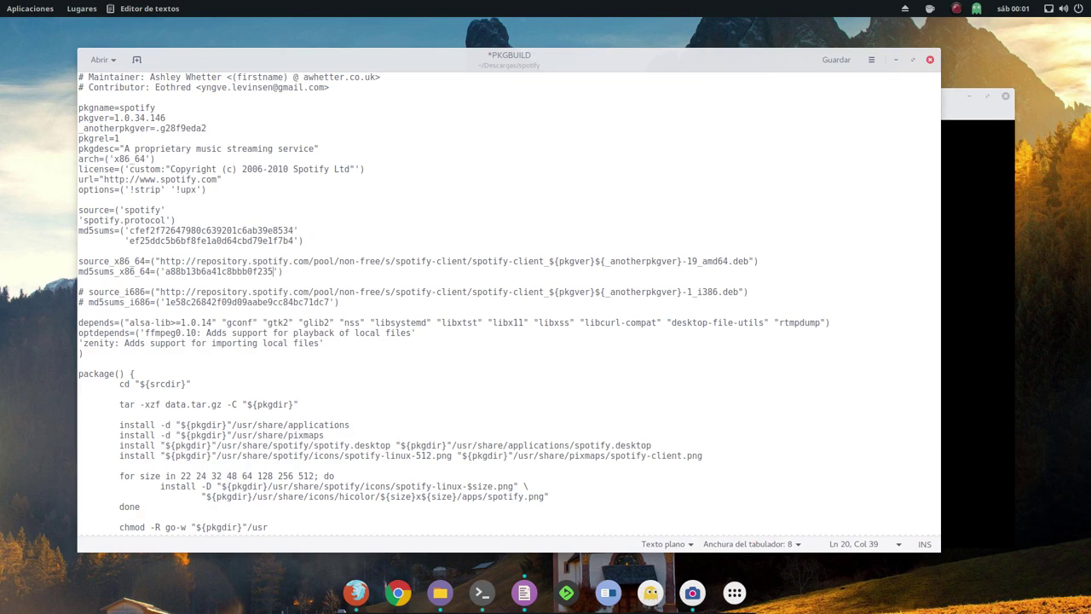
key(BackSpace)
key(BackSpace)
key(BackSpace)
key(BackSpace)
key(BackSpace)
key(BackSpace)
key(BackSpace)
key(BackSpace)
key(BackSpace)
key(BackSpace)
key(BackSpace)
right_click(165, 271)
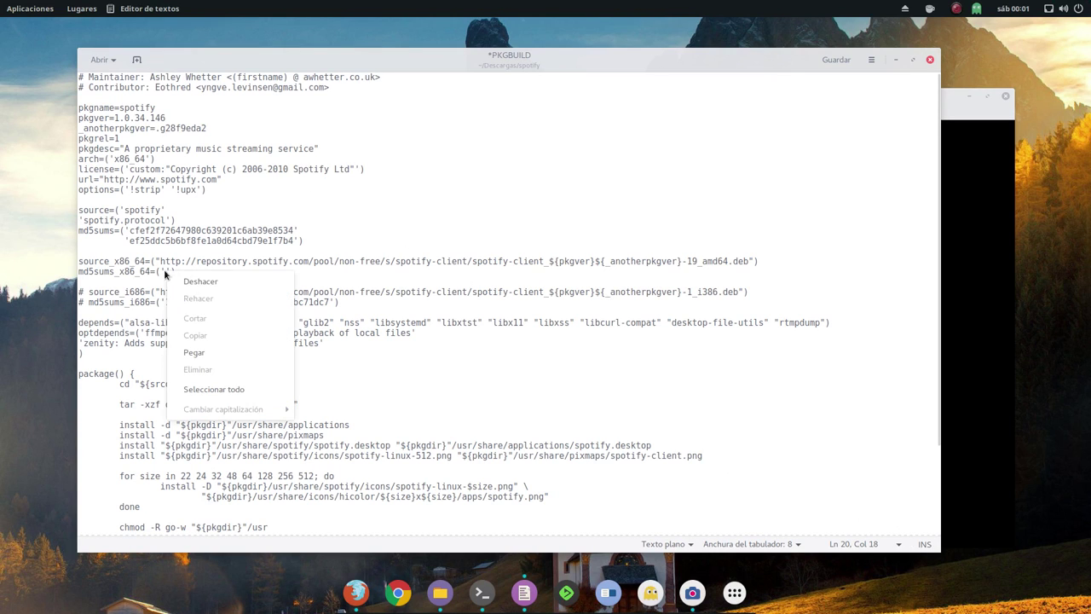
click(213, 351)
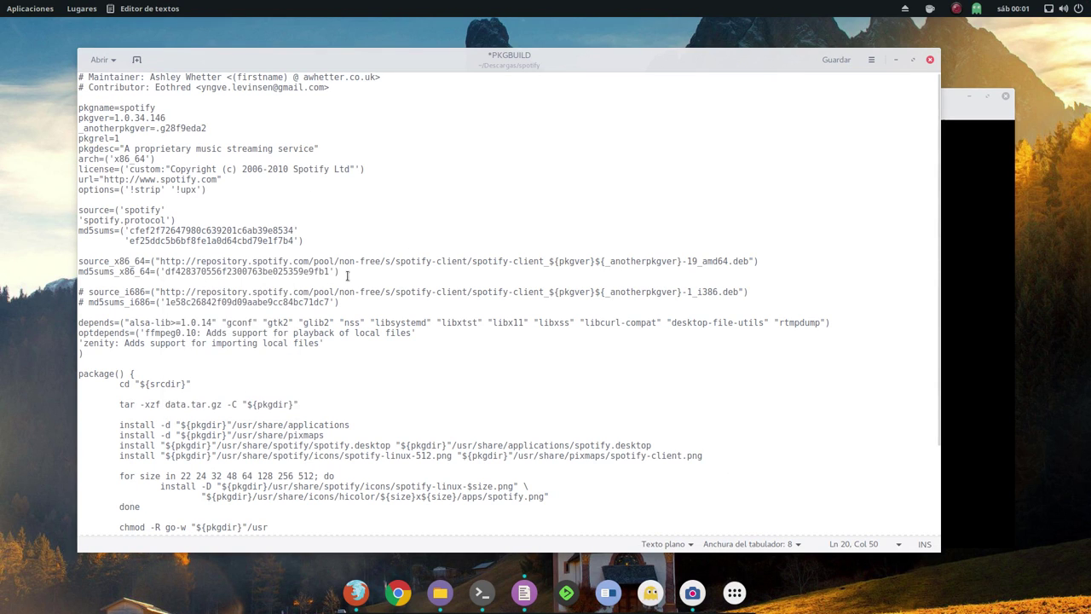
Step: Save the PKGBUILD, look through it down to the end of package(), and minimize the editor
click(836, 61)
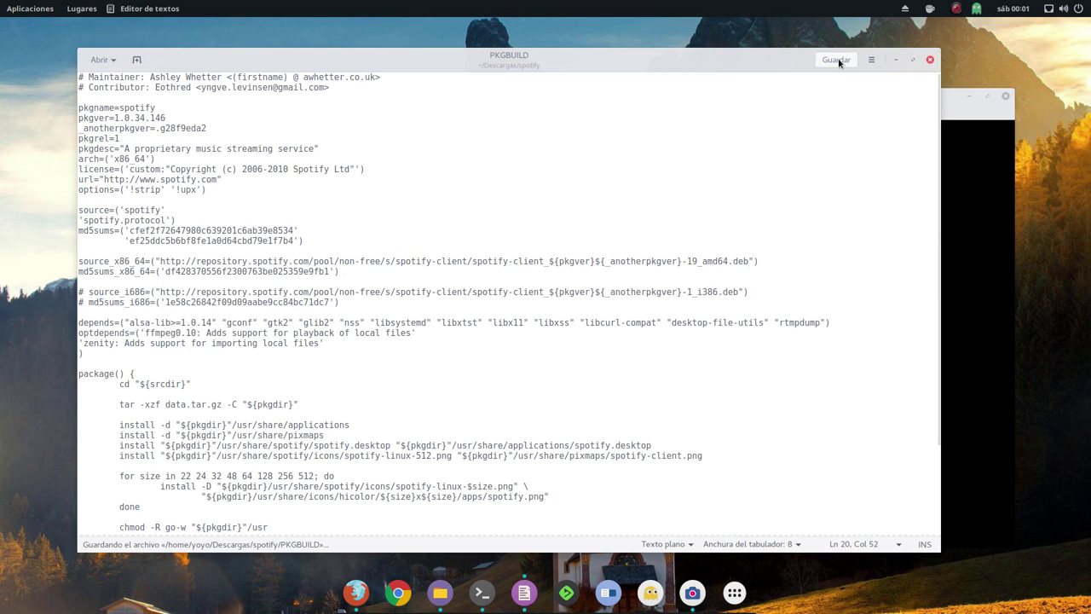
click(837, 60)
scroll(372, 222, down, 5)
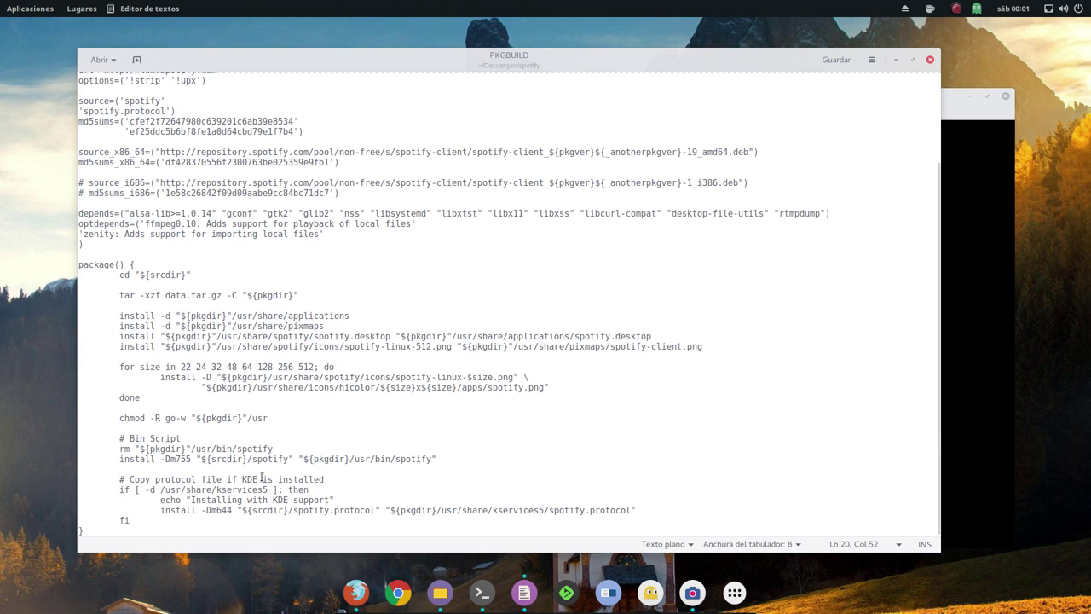
scroll(311, 381, up, 3)
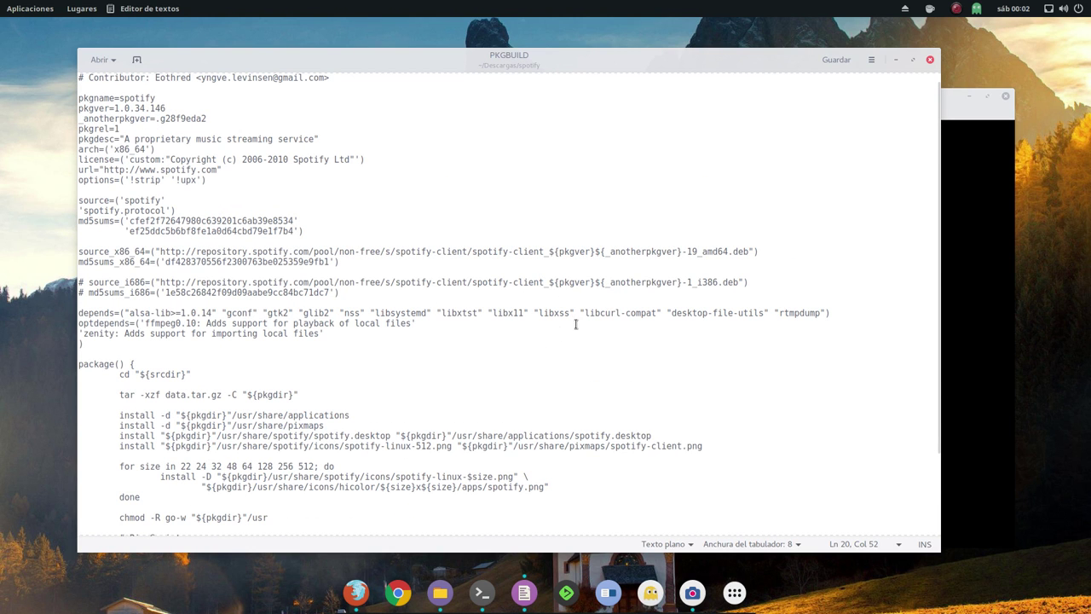
click(894, 62)
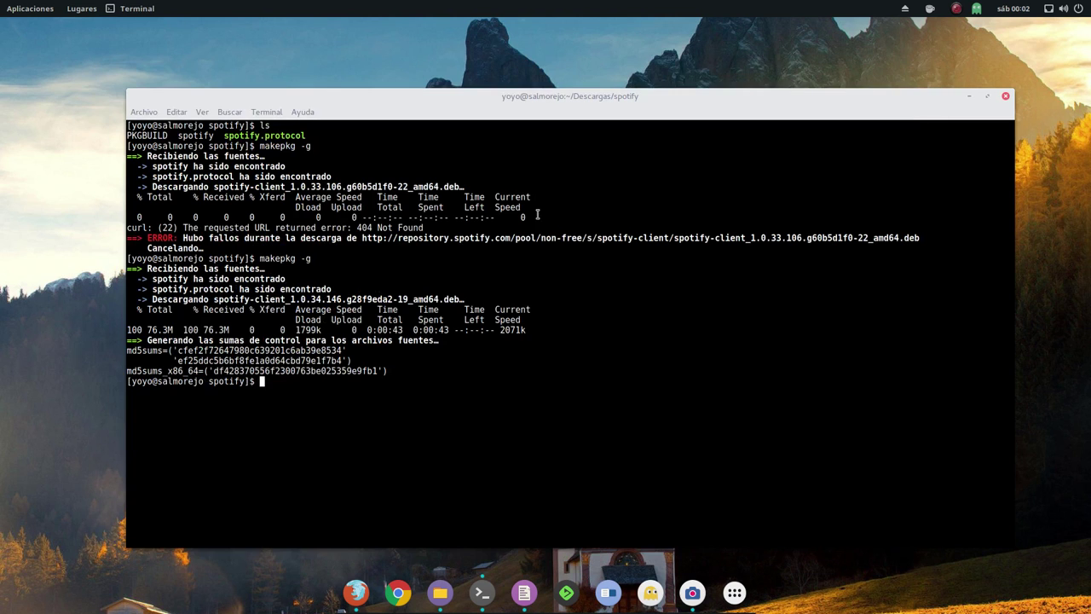
Step: Move the terminal window higher, try to build and install the package with makepkg -si, and enter the sudo password
drag(500, 102, 464, 63)
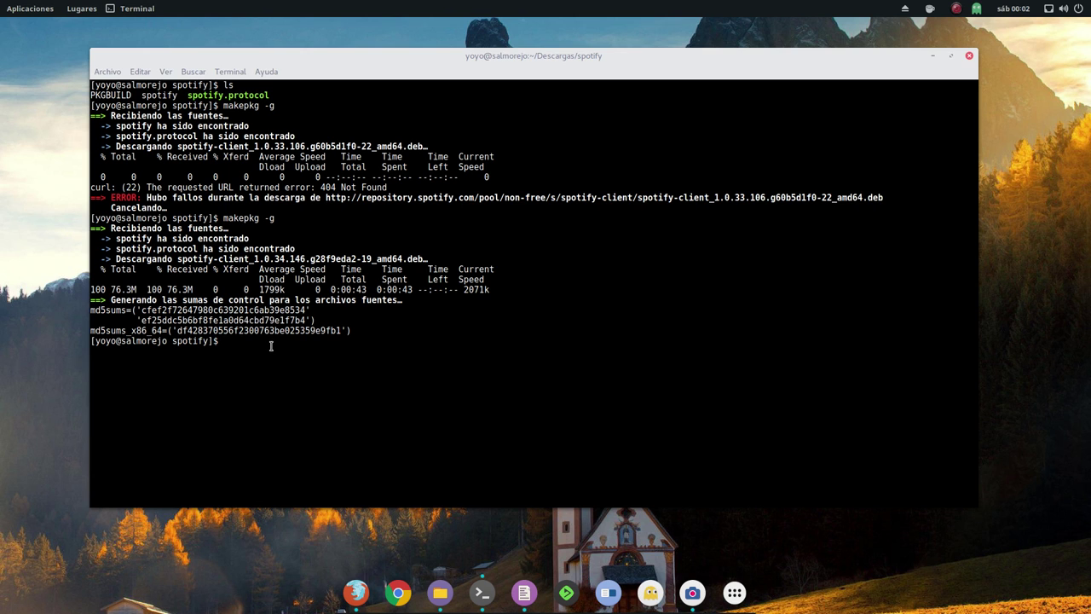
drag(452, 57, 435, 46)
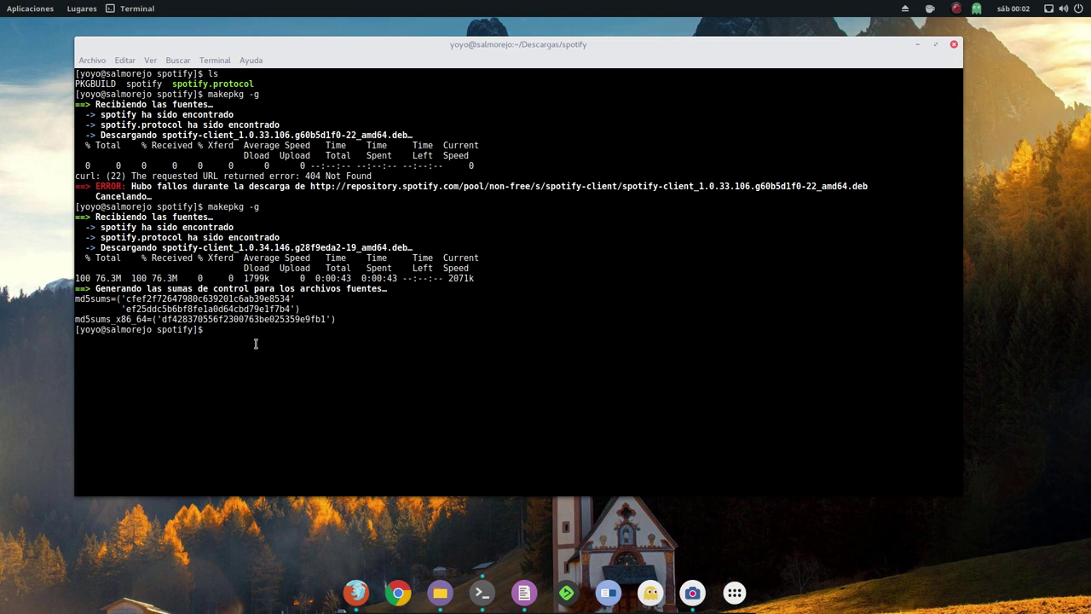
text(makepkg -s)
text(i)
key(BackSpace)
key(BackSpace)
key(BackSpace)
key(BackSpace)
key(BackSpace)
key(BackSpace)
key(BackSpace)
key(BackSpace)
key(BackSpace)
key(BackSpace)
key(BackSpace)
text(makepkg -si)
key(Return)
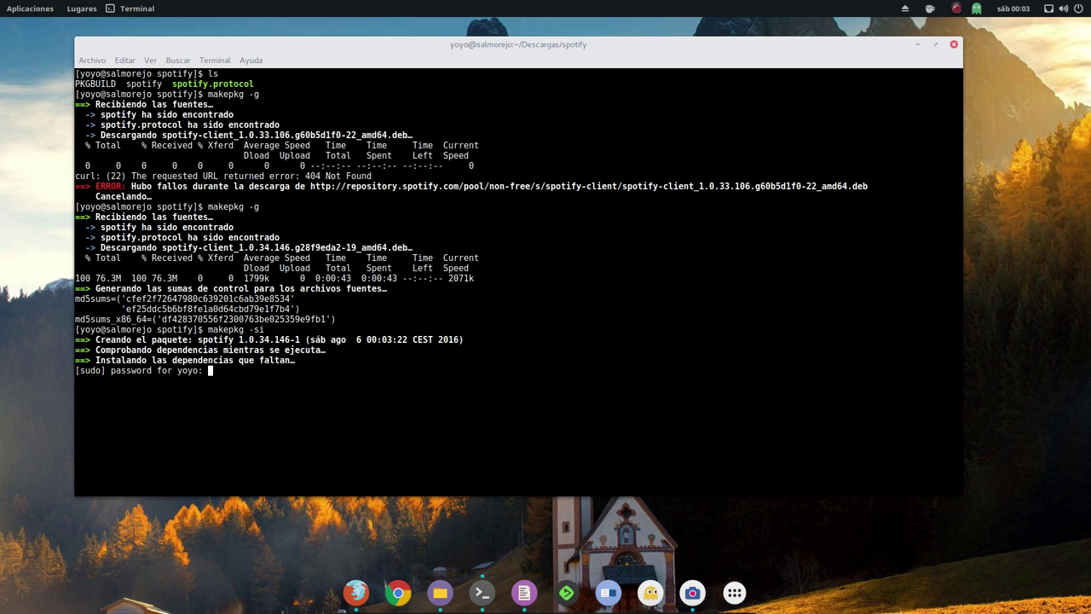
key(Return)
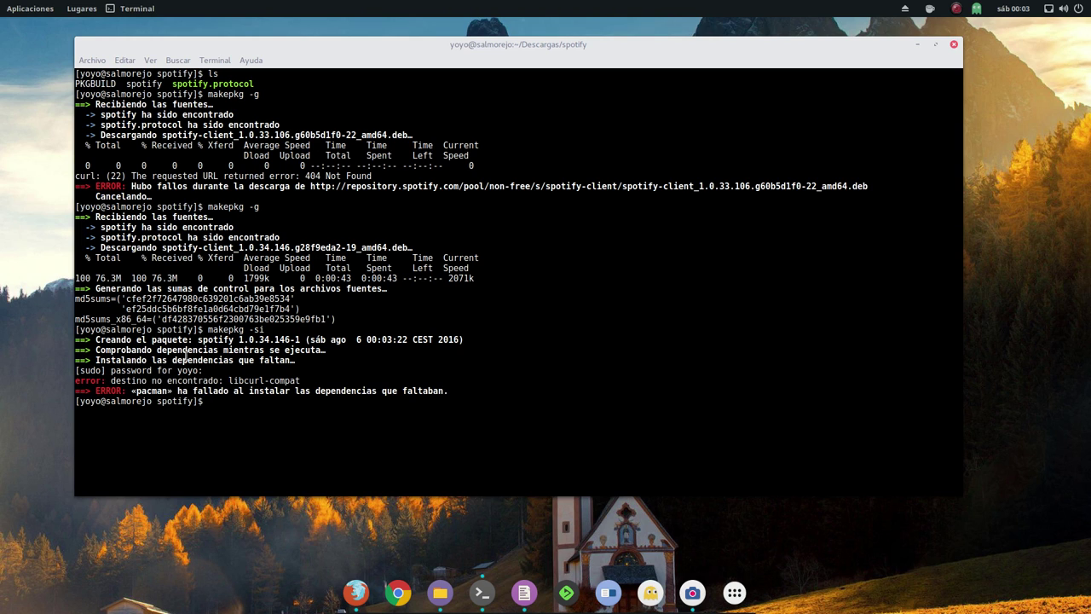
Step: Copy the missing dependency name libcurl-compat from the makepkg error in the terminal output
drag(302, 380, 226, 381)
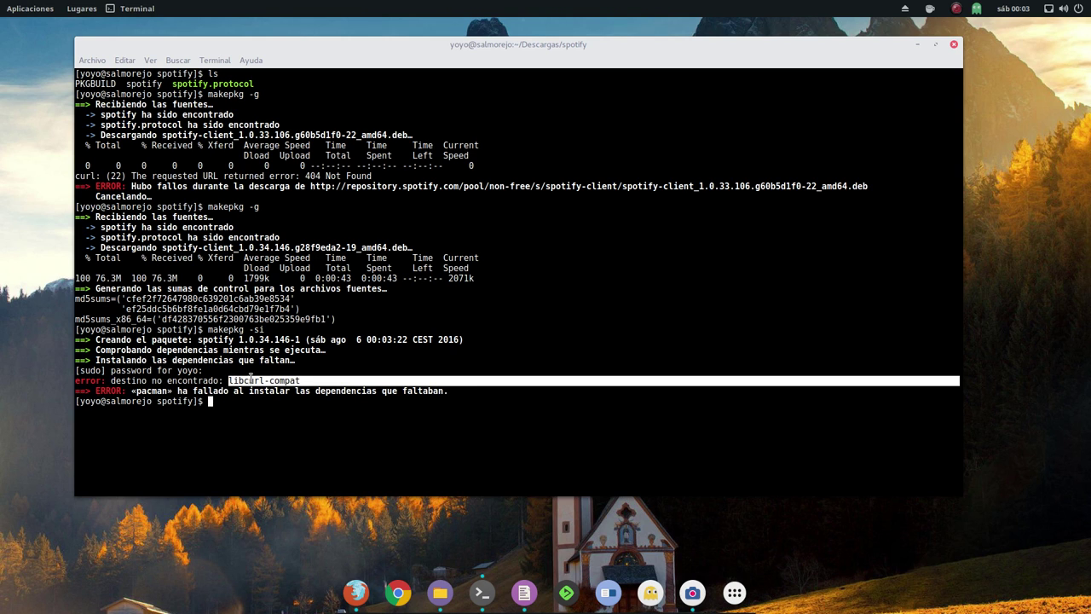
right_click(248, 382)
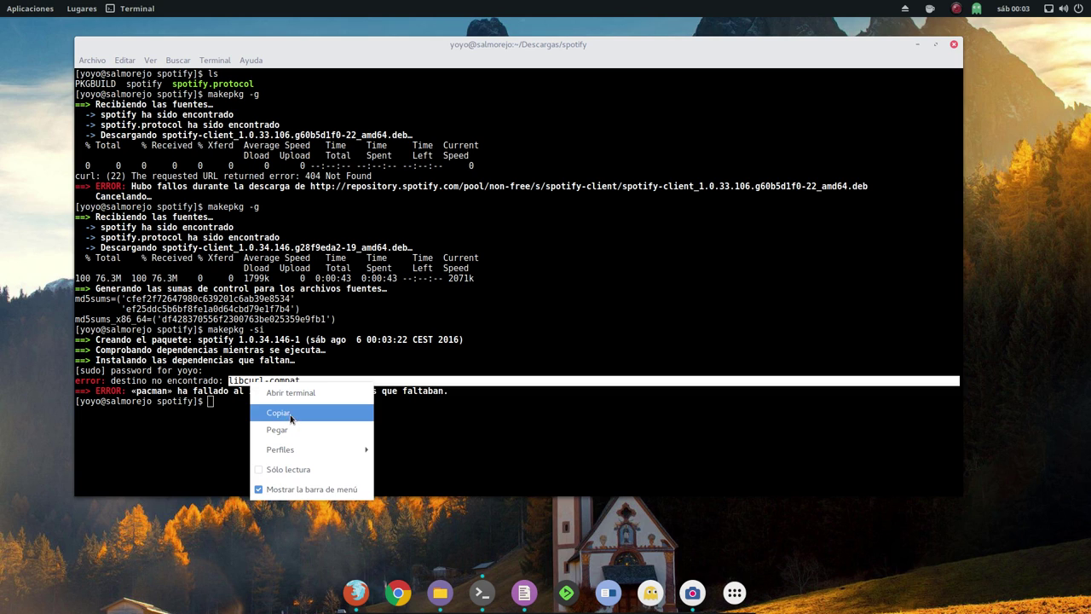
click(290, 416)
click(288, 431)
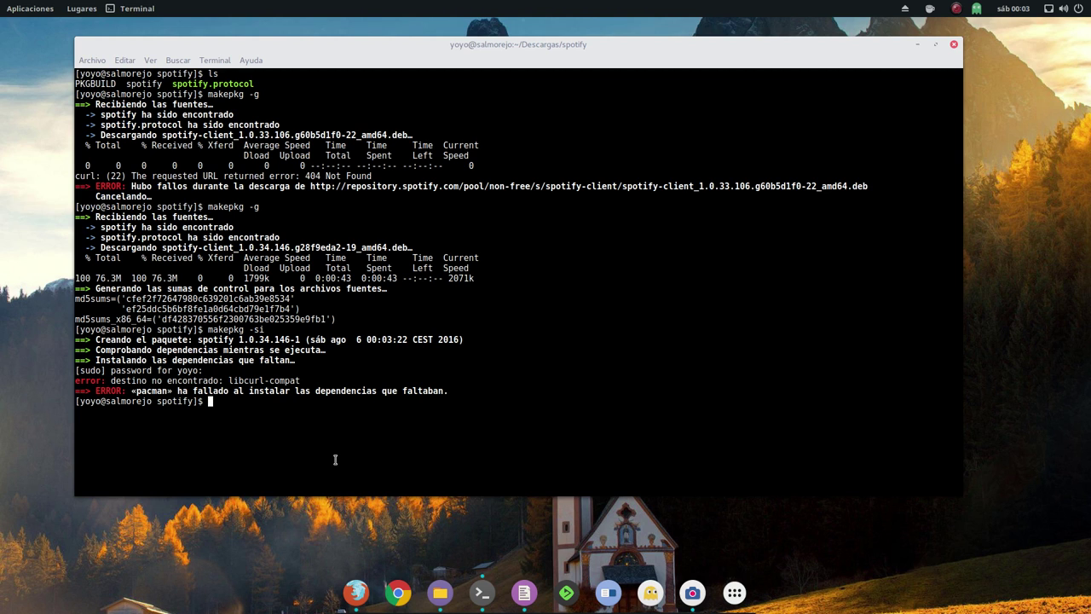
Step: Switch to Firefox, search the AUR for libcurl-compat, and look at its package page before minimizing the browser
click(356, 593)
click(330, 49)
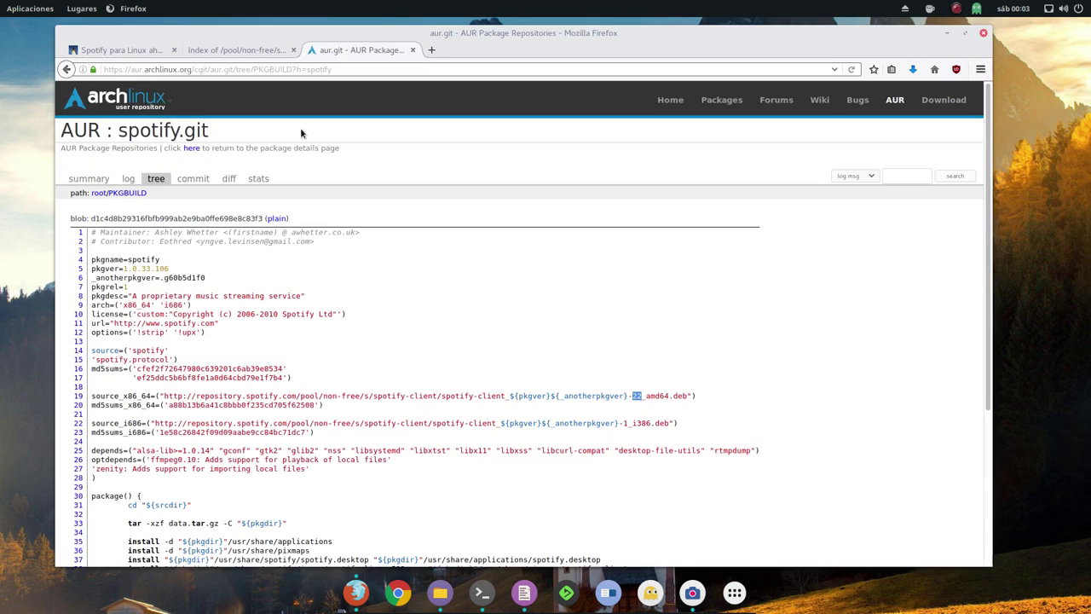
click(66, 69)
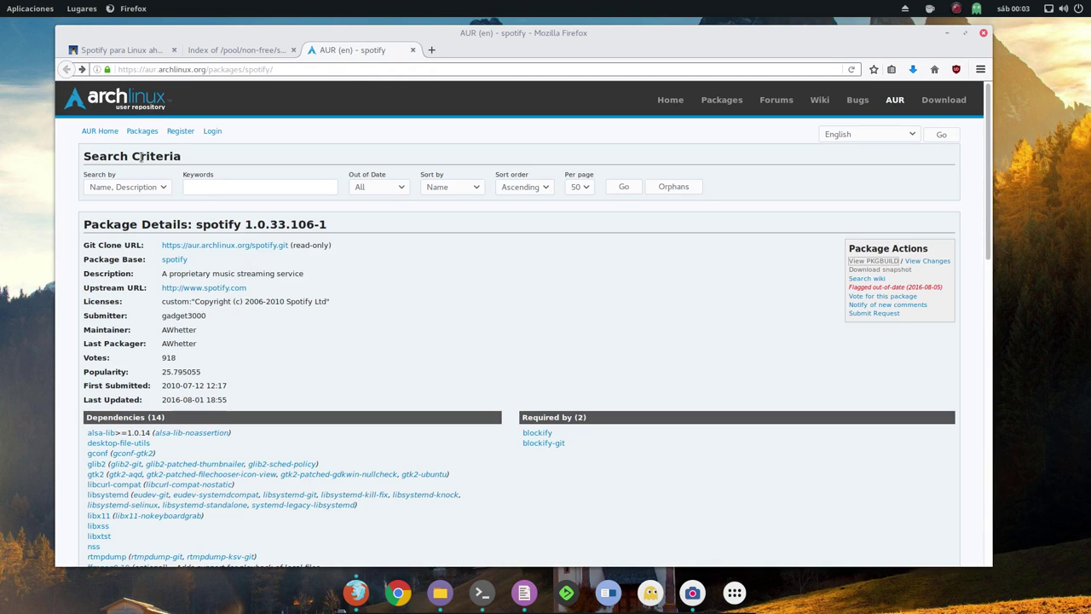
right_click(214, 188)
click(253, 249)
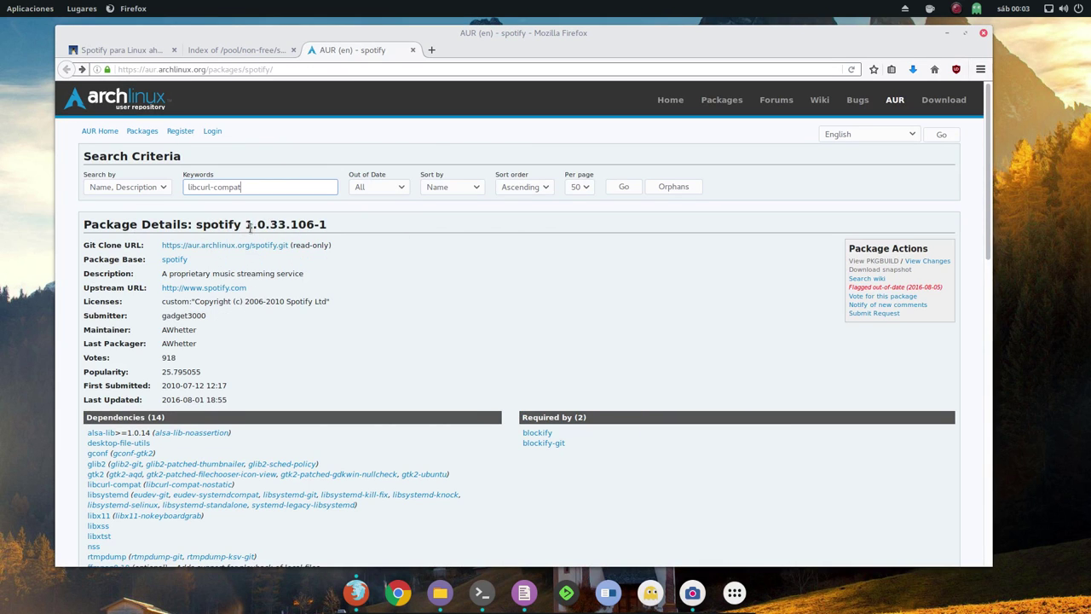
key(Return)
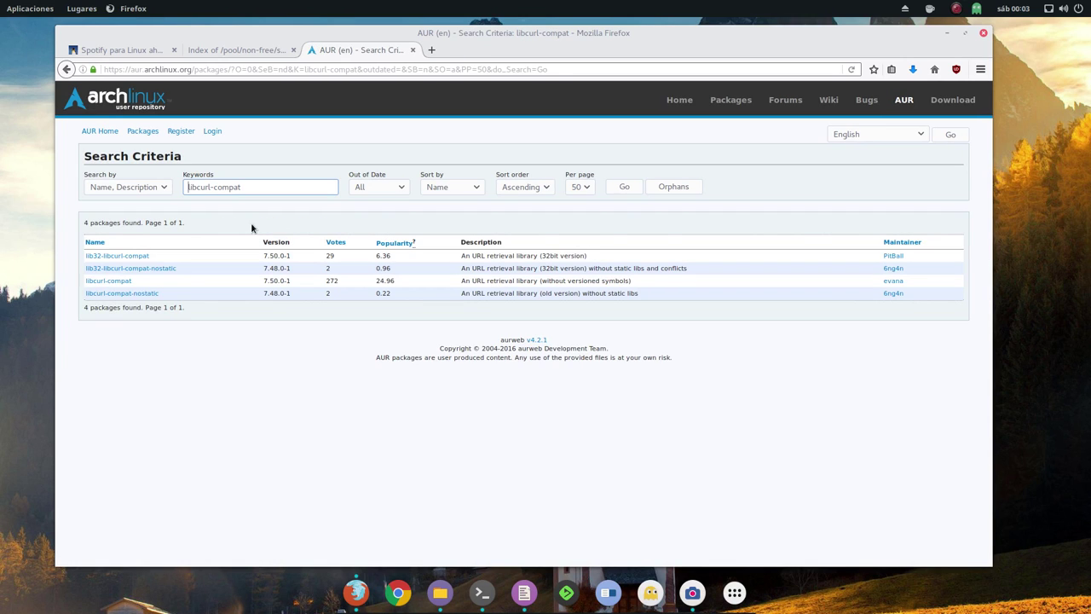
click(110, 281)
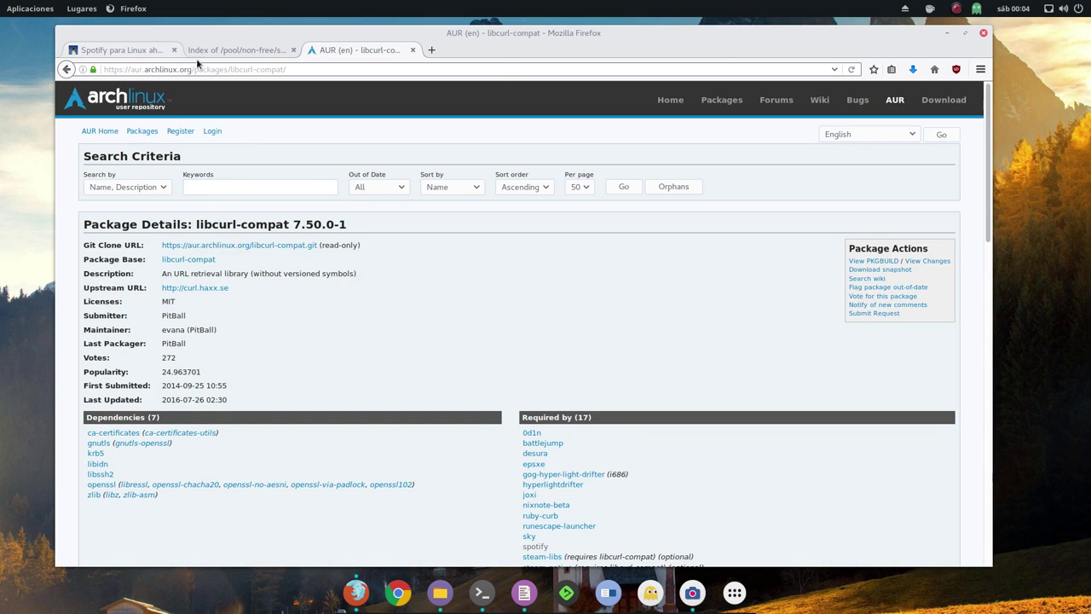
click(947, 33)
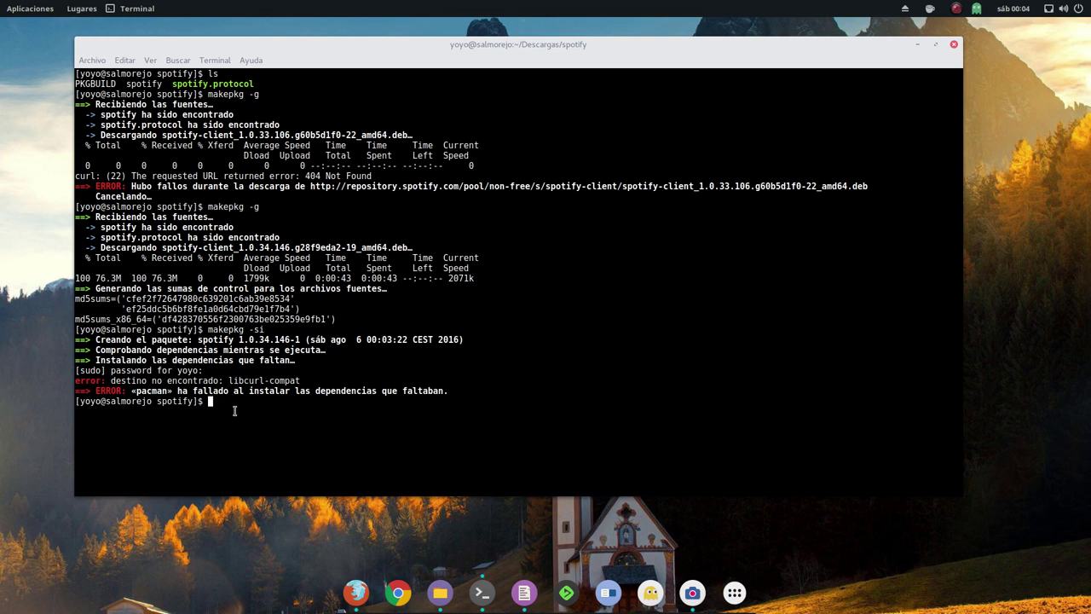
Step: Open a second terminal window in the spotify folder and enlarge it
click(94, 60)
click(104, 77)
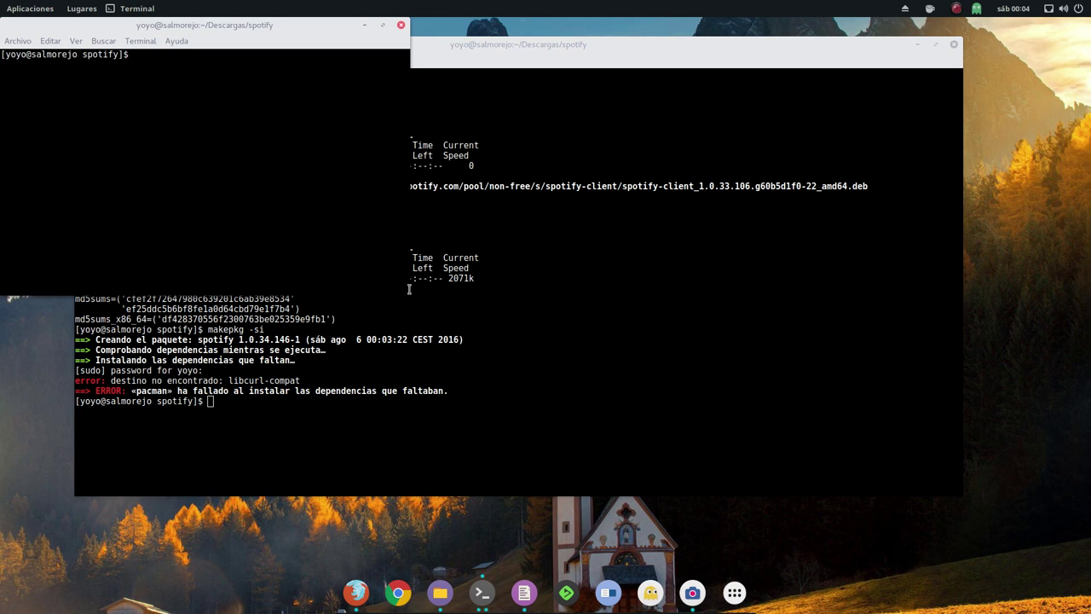
drag(409, 289, 726, 496)
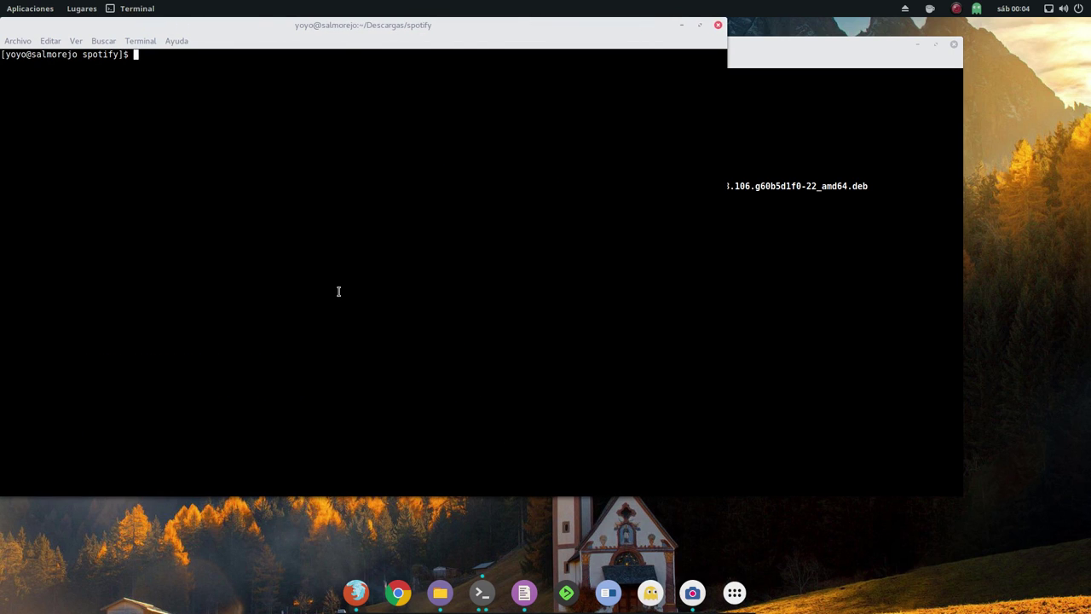
text(yaourt -S)
right_click(262, 111)
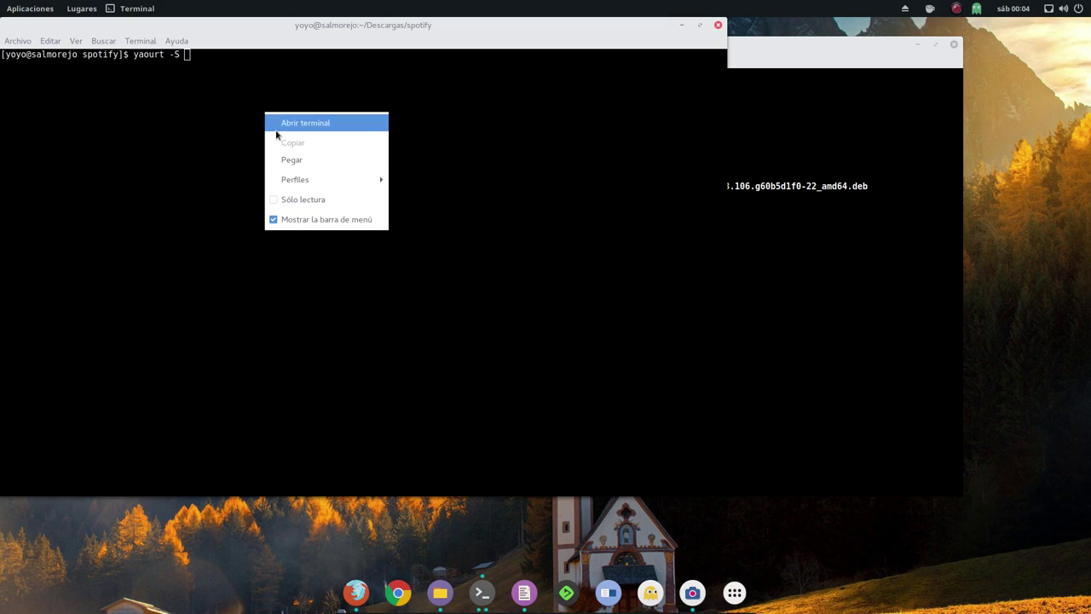
click(293, 160)
key(Return)
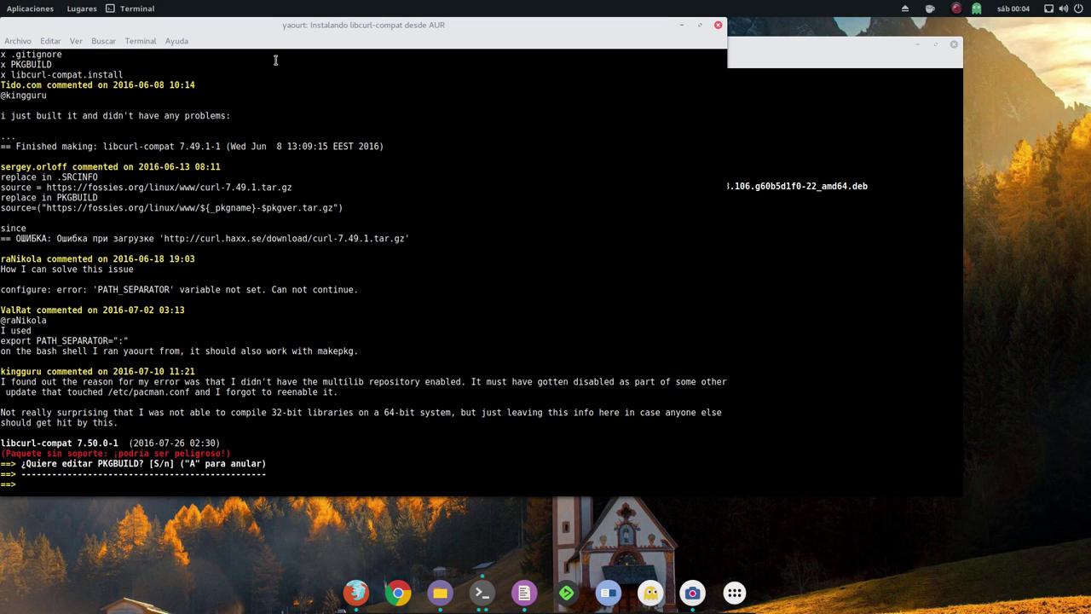
text(a)
key(Return)
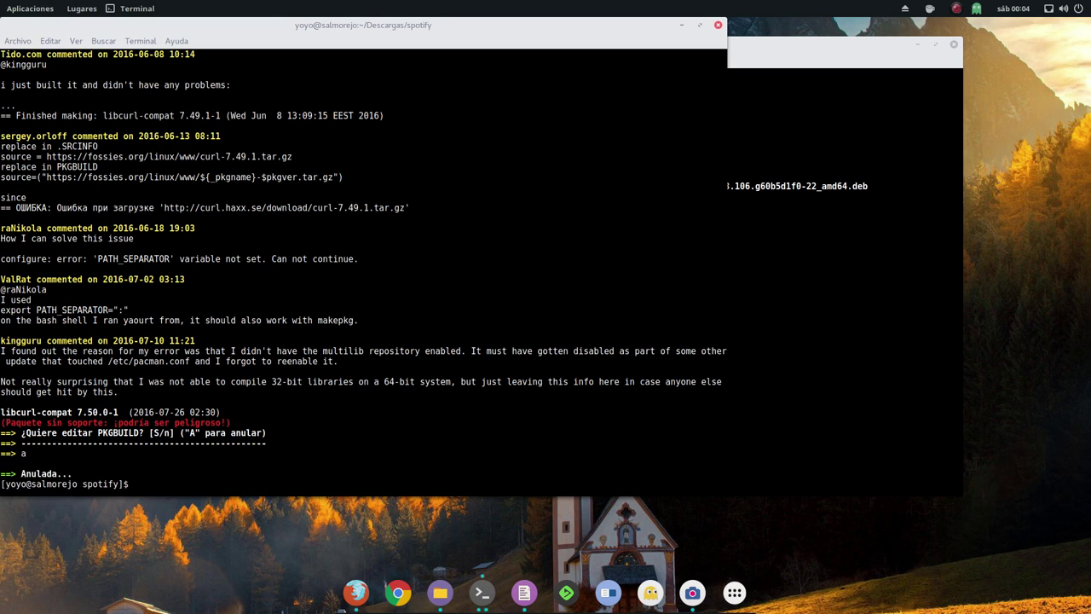
Step: Build and install the dependency with yaourt -S libcurl-compat --noconfirm, entering the sudo password when asked
key(Up)
text(--)
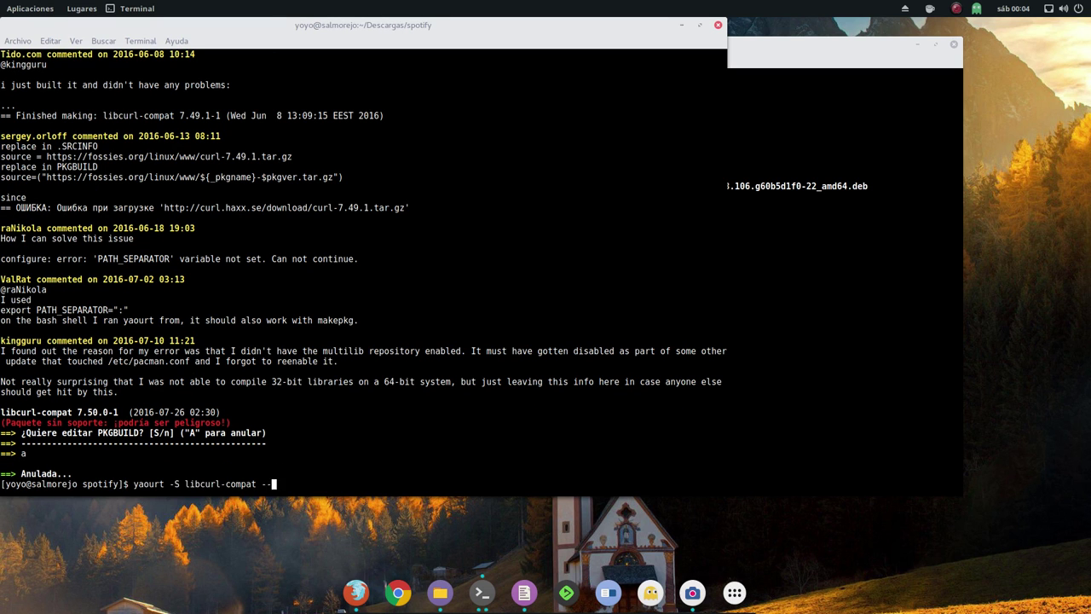
text(noconfirm)
key(Return)
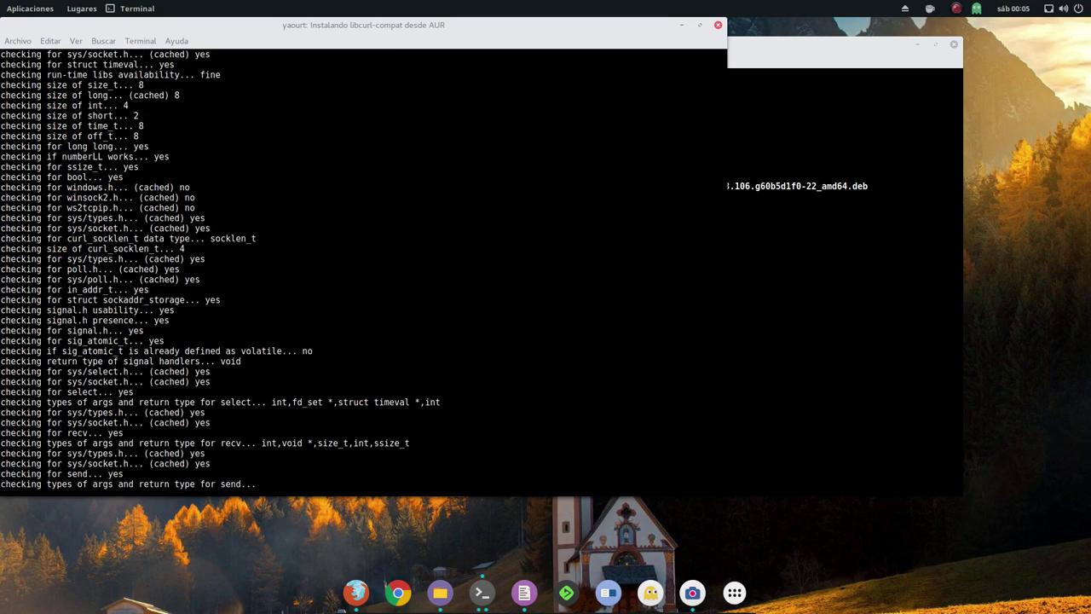
drag(290, 25, 477, 90)
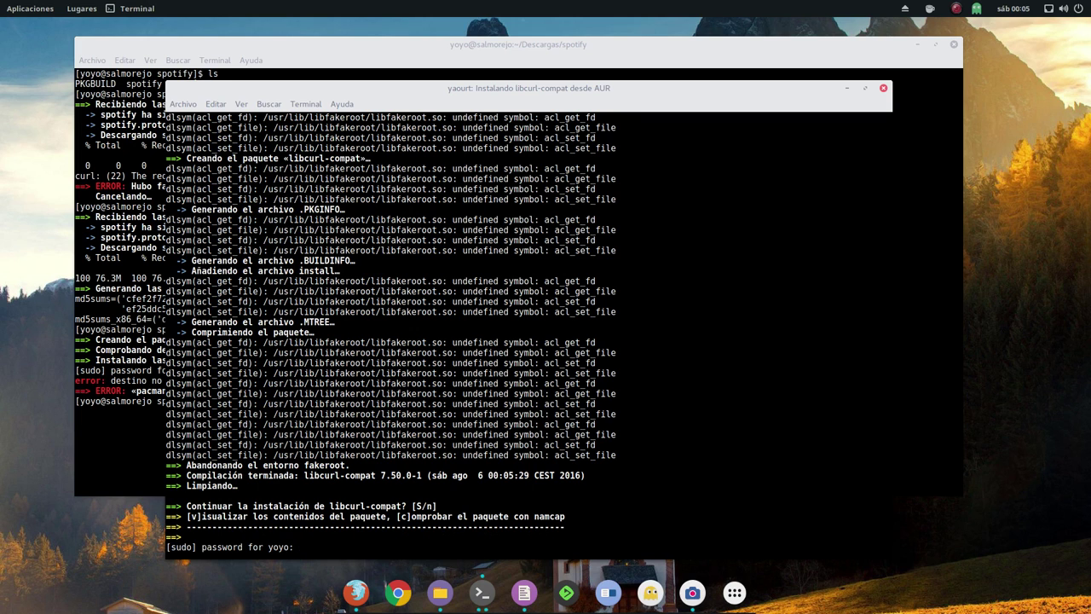
key(Return)
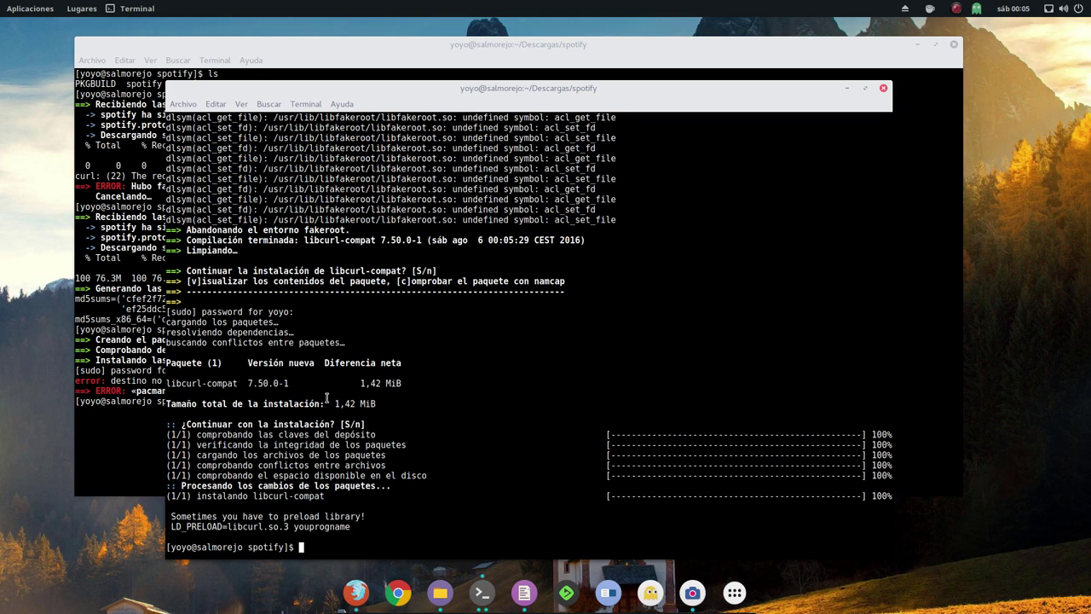
Step: Check the libcurl-compat line in the installation output and close the second terminal window
drag(404, 384, 166, 384)
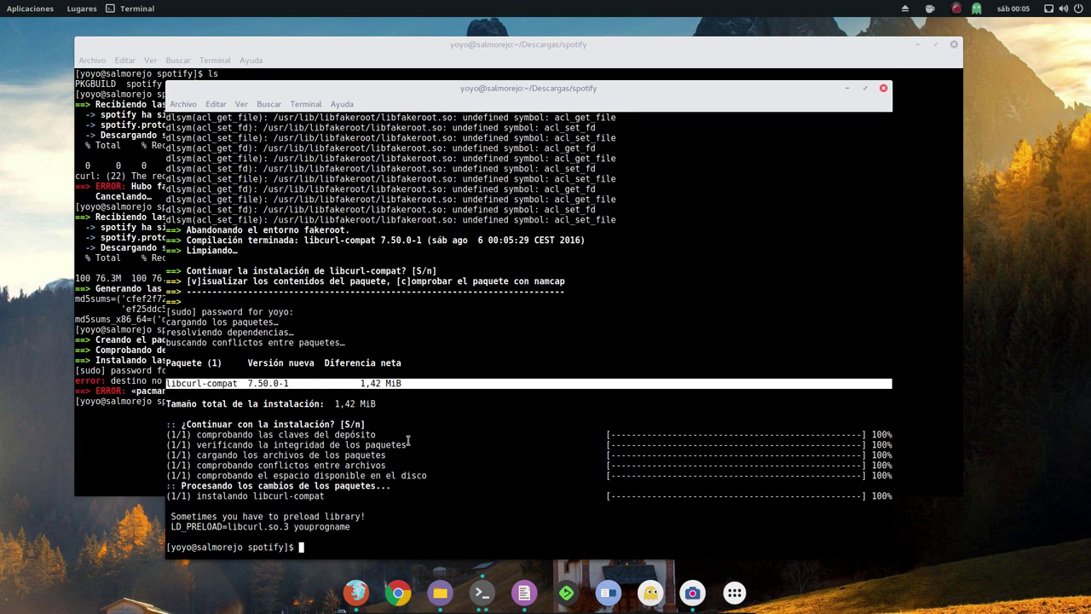
click(435, 441)
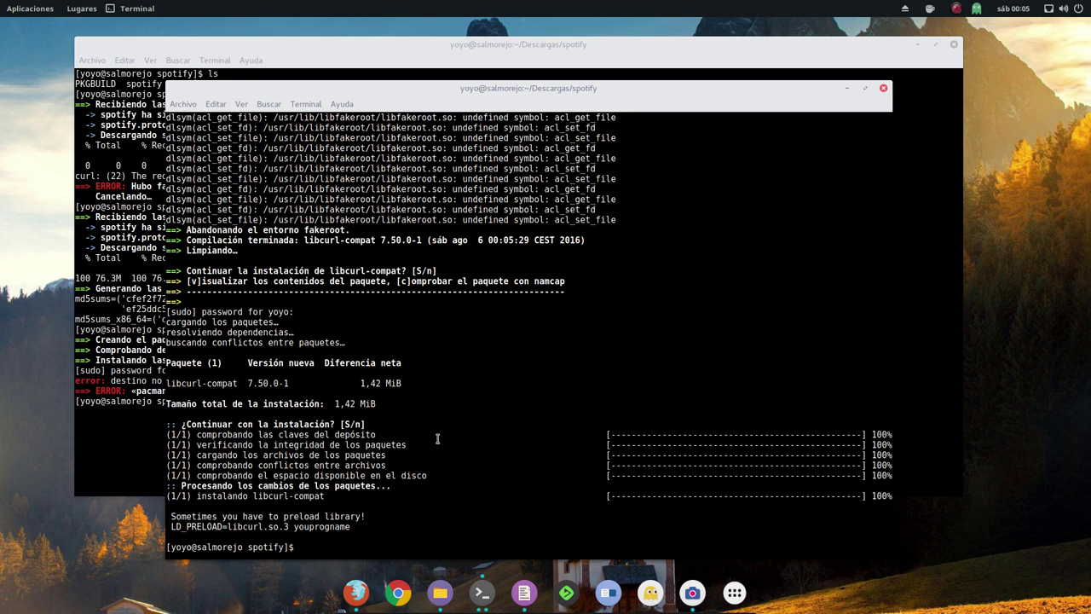
click(883, 90)
Step: Run makepkg -si again in the spotify folder and reposition the terminal window
drag(484, 52, 489, 67)
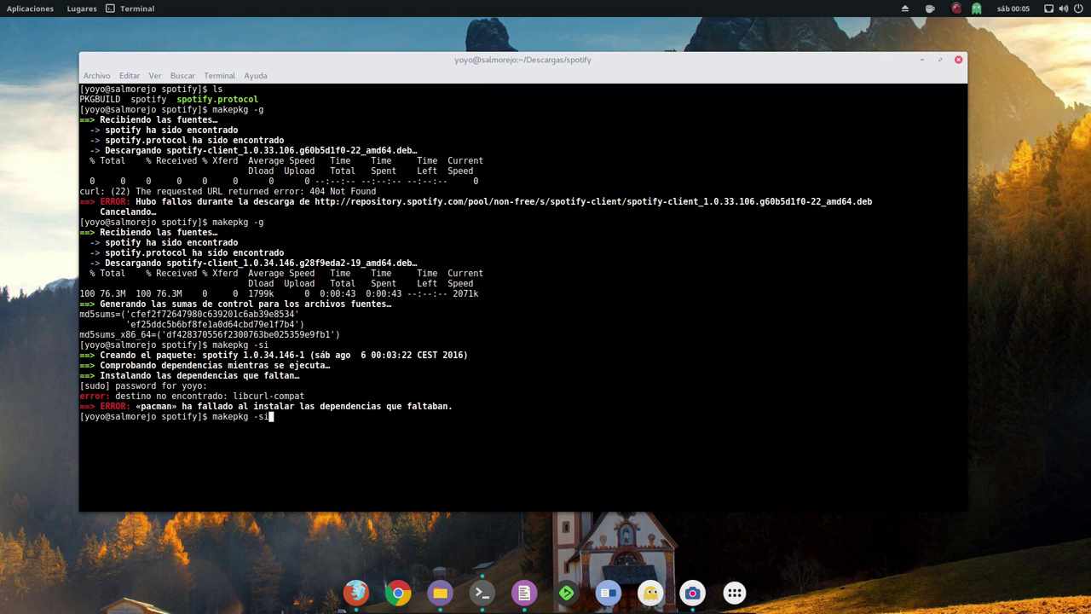
key(Up)
drag(475, 66, 479, 46)
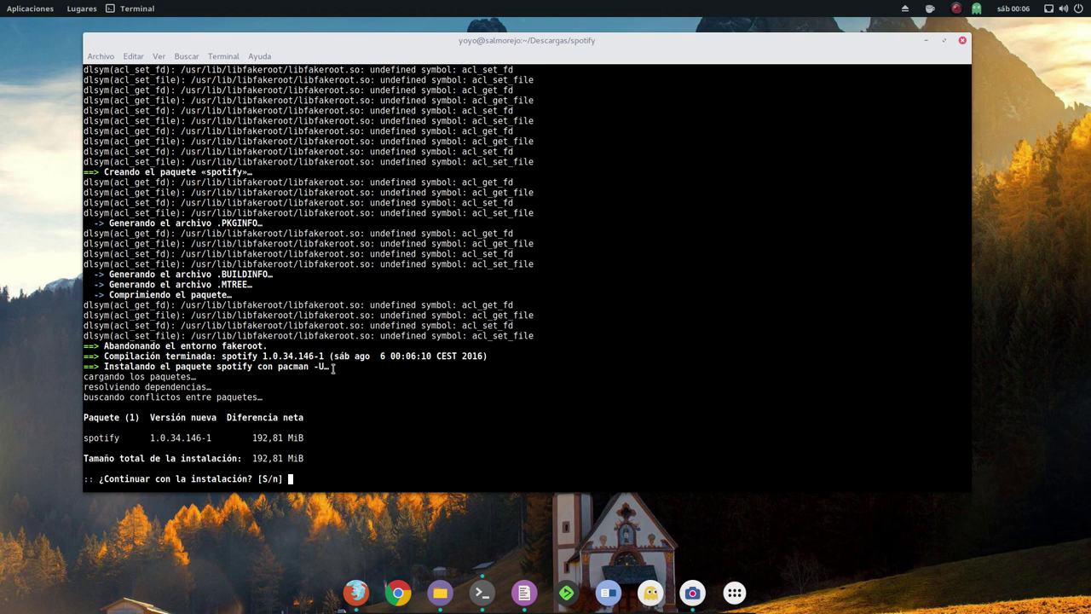
Step: Examine the build output for the compilation and pacman -U lines and the spotify package version
drag(332, 367, 201, 367)
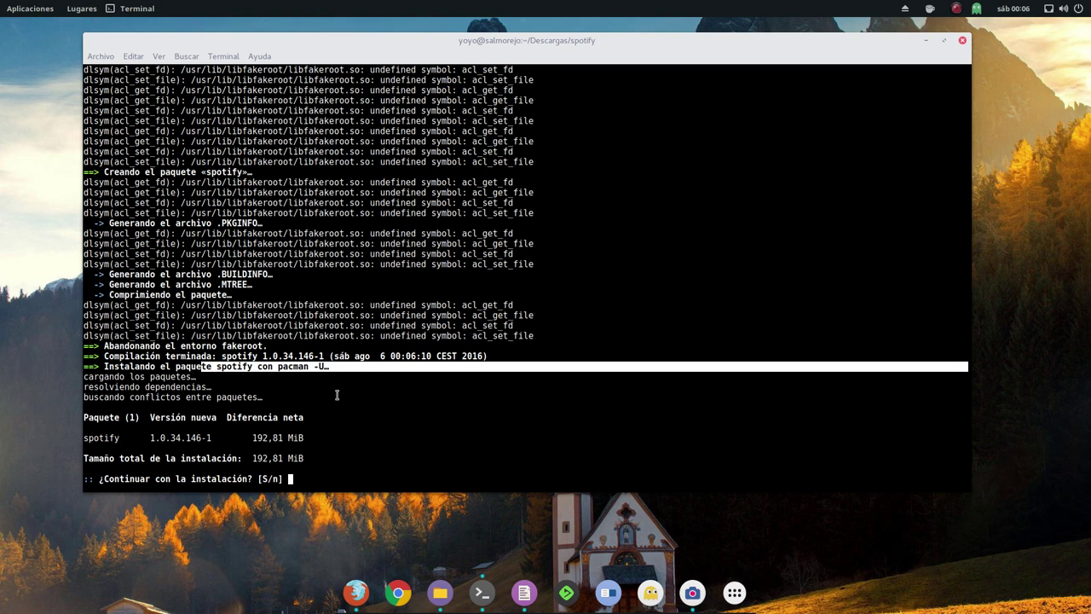
click(366, 397)
drag(492, 355, 101, 356)
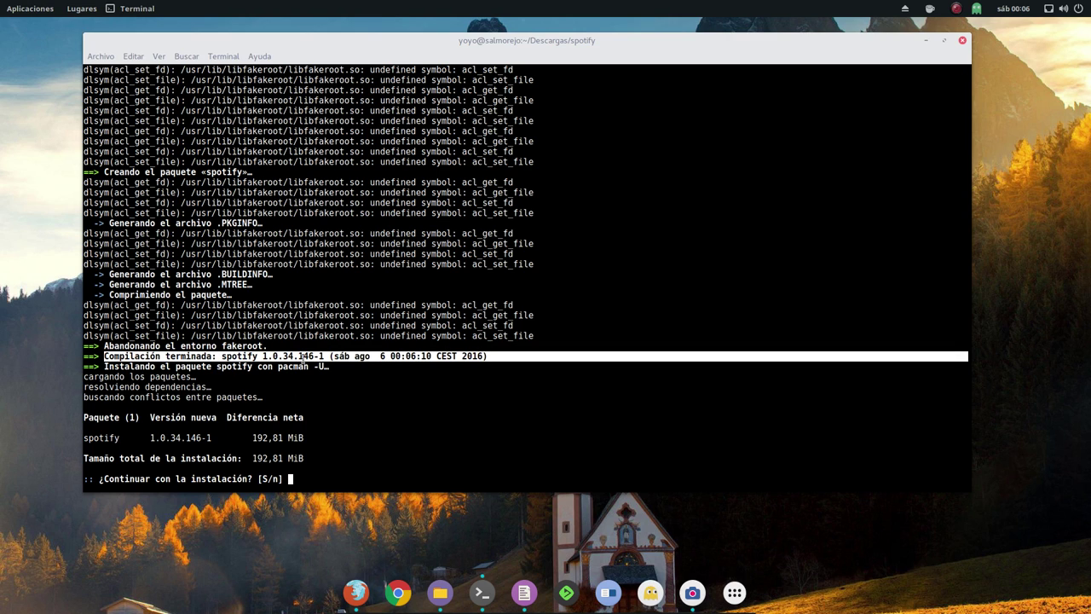
click(335, 367)
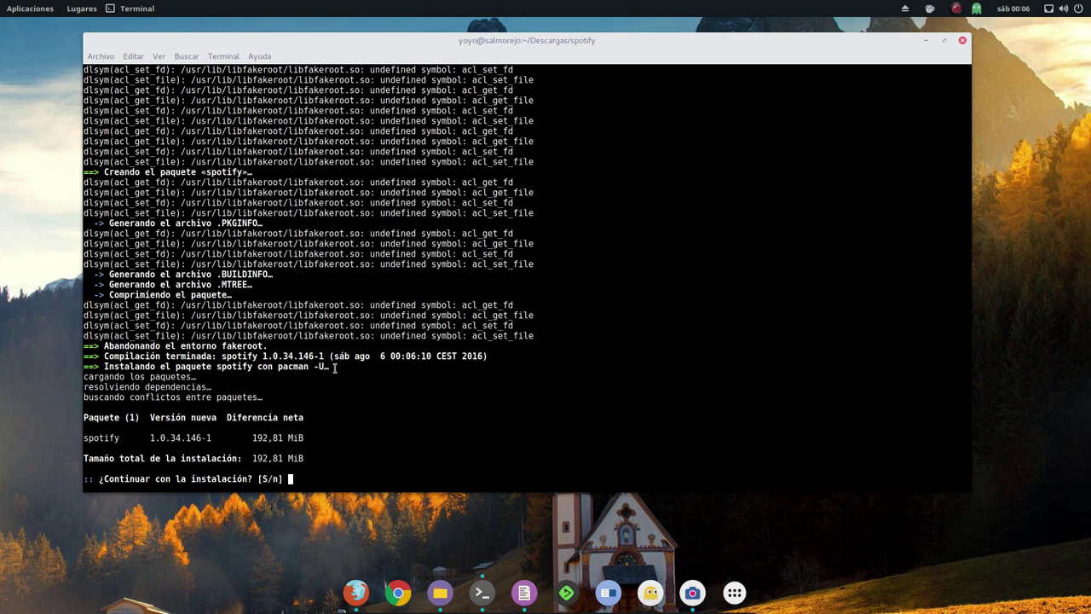
drag(335, 368, 104, 366)
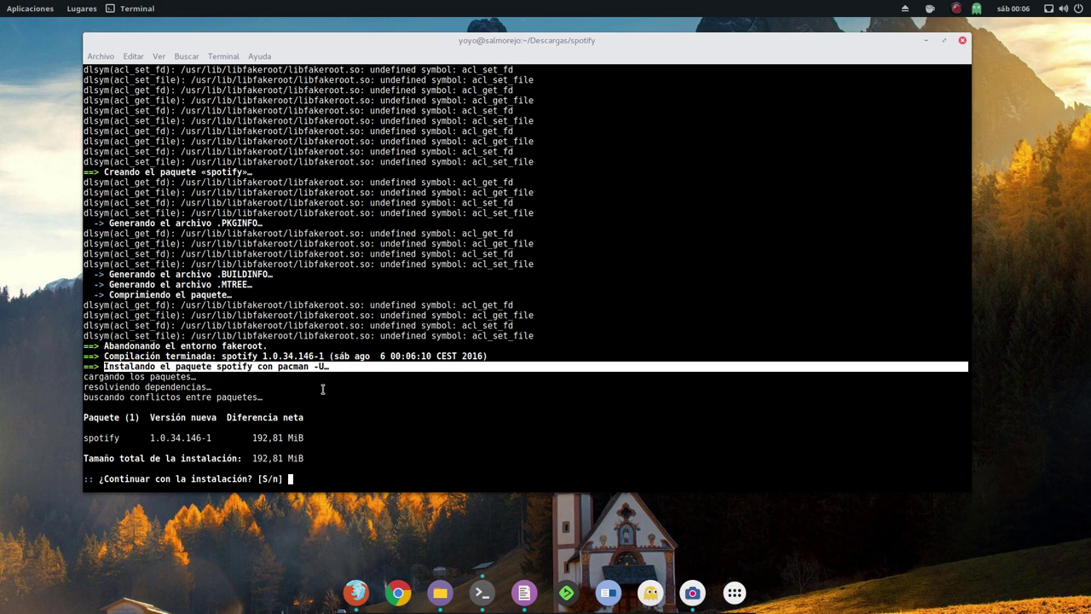
click(341, 380)
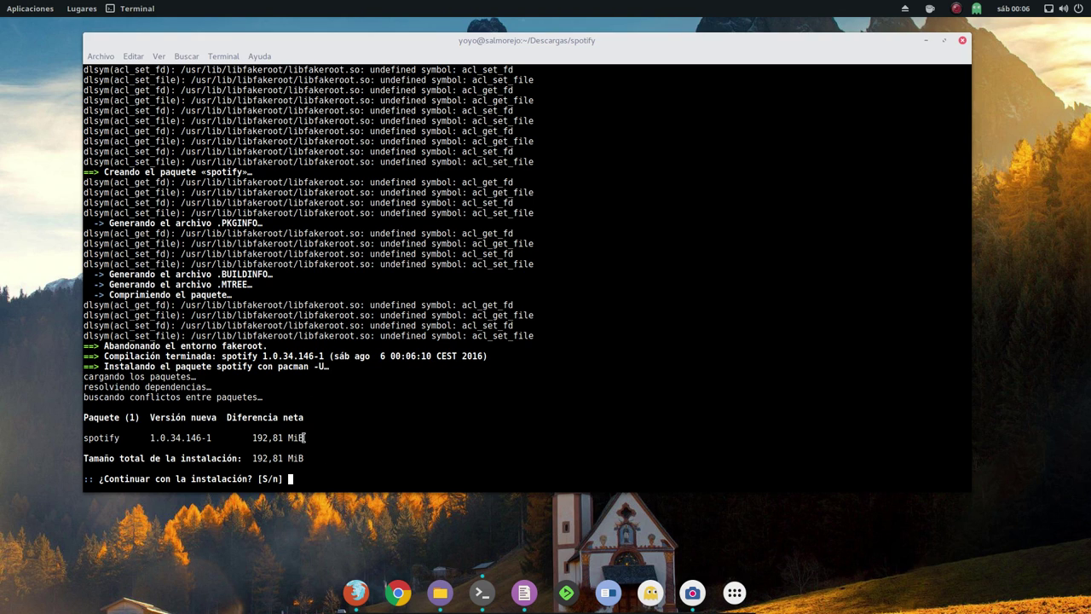
drag(307, 437, 83, 438)
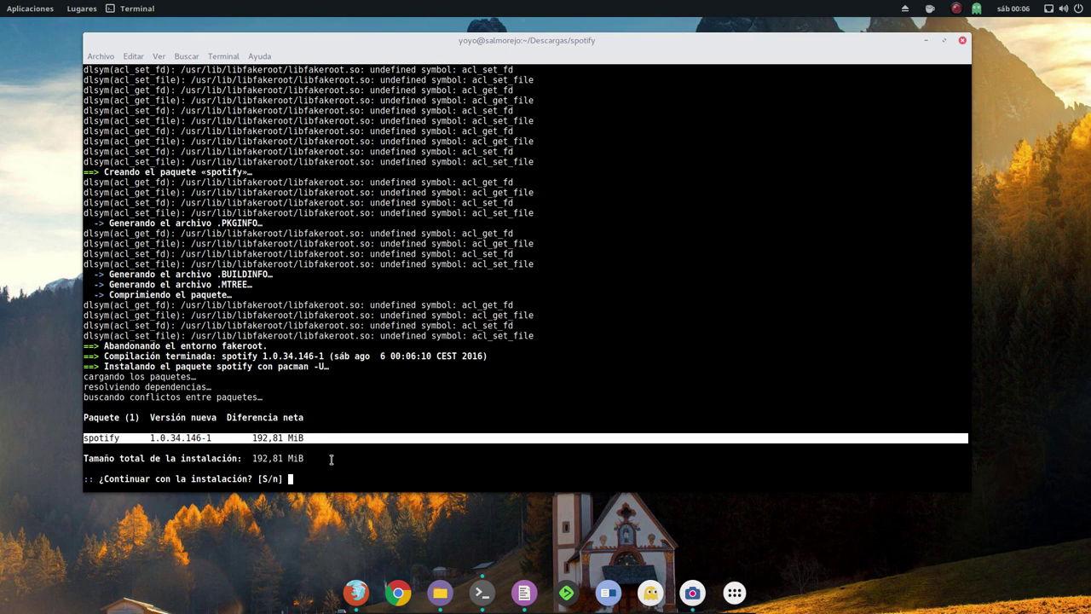
Step: Confirm the installation of the spotify package with s and minimize the terminal
click(307, 479)
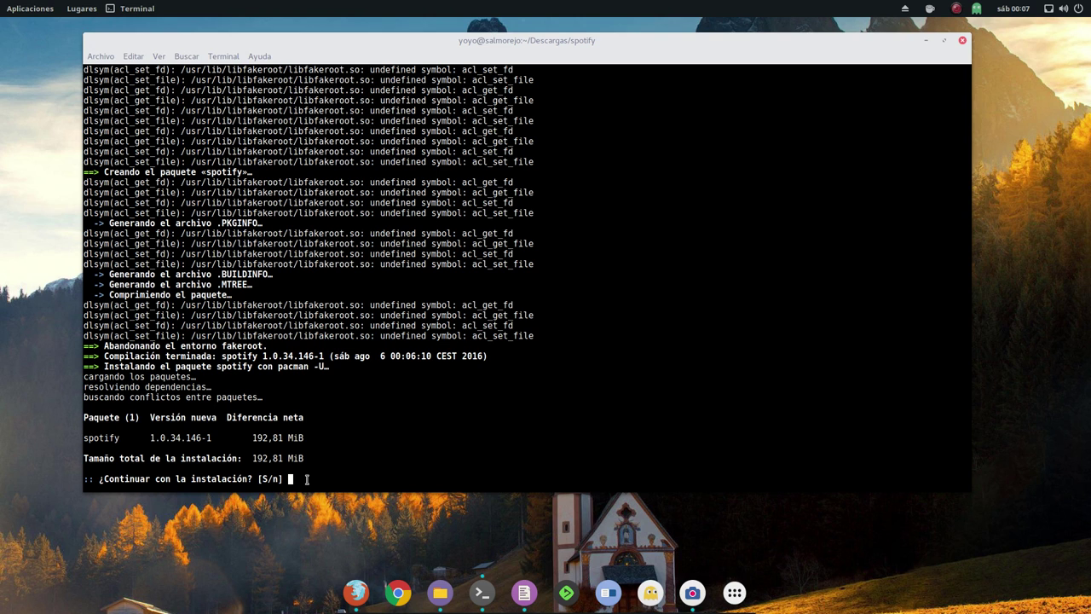
text(s)
key(Return)
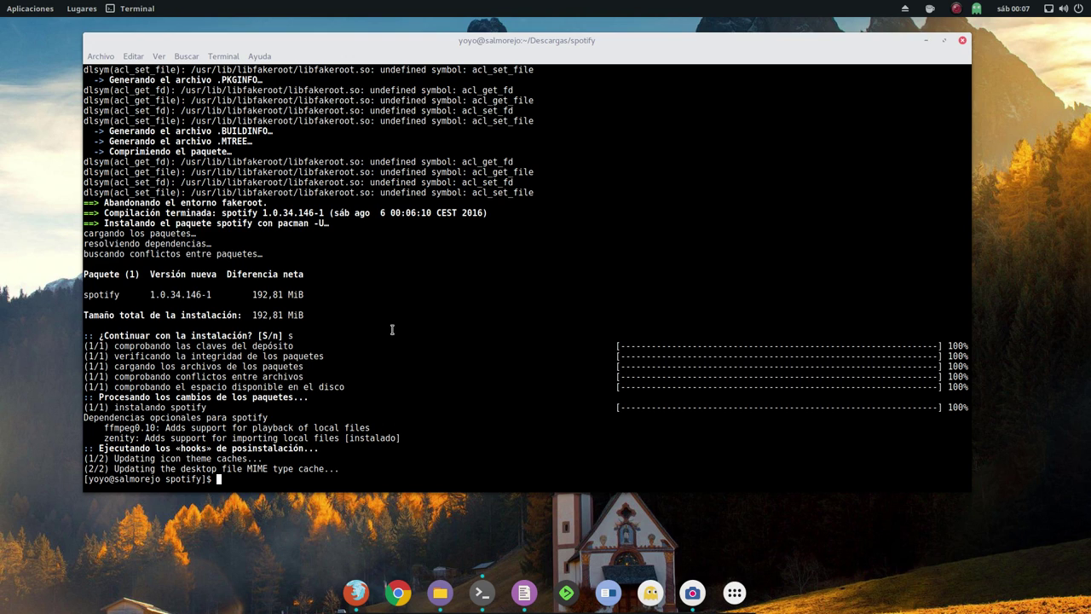
click(924, 40)
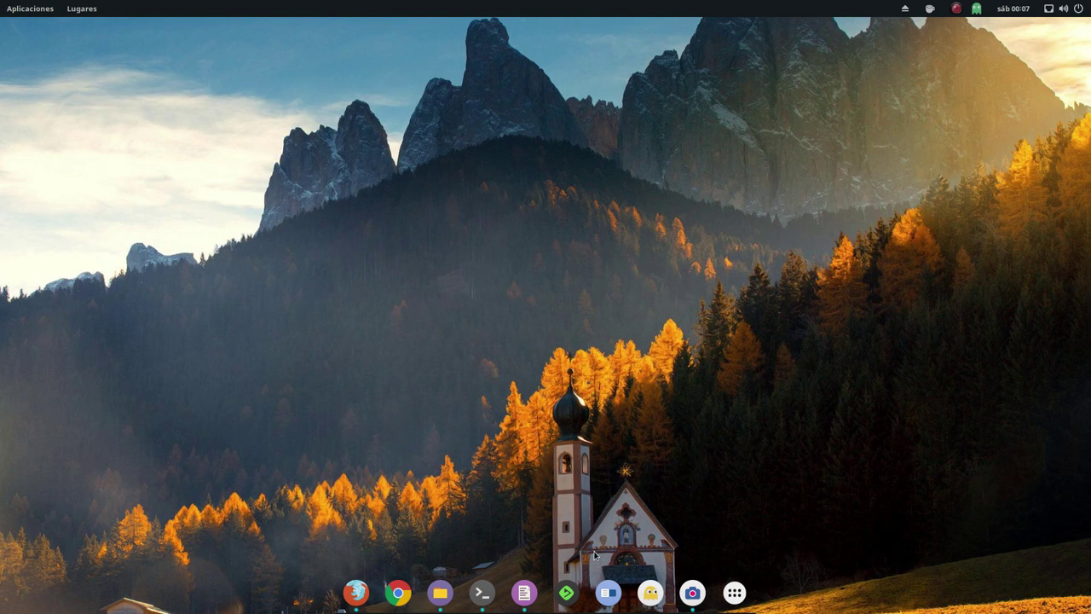
Step: Look inside the pkg folder and its spotify subfolder in the file manager, and return to the main spotify folder
click(440, 592)
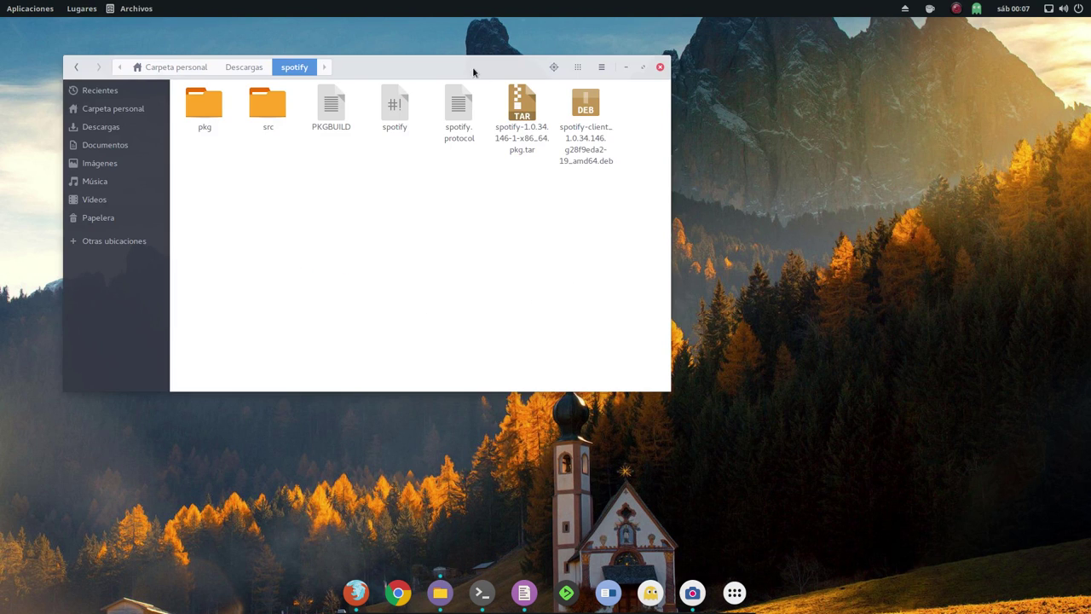
drag(435, 67, 455, 101)
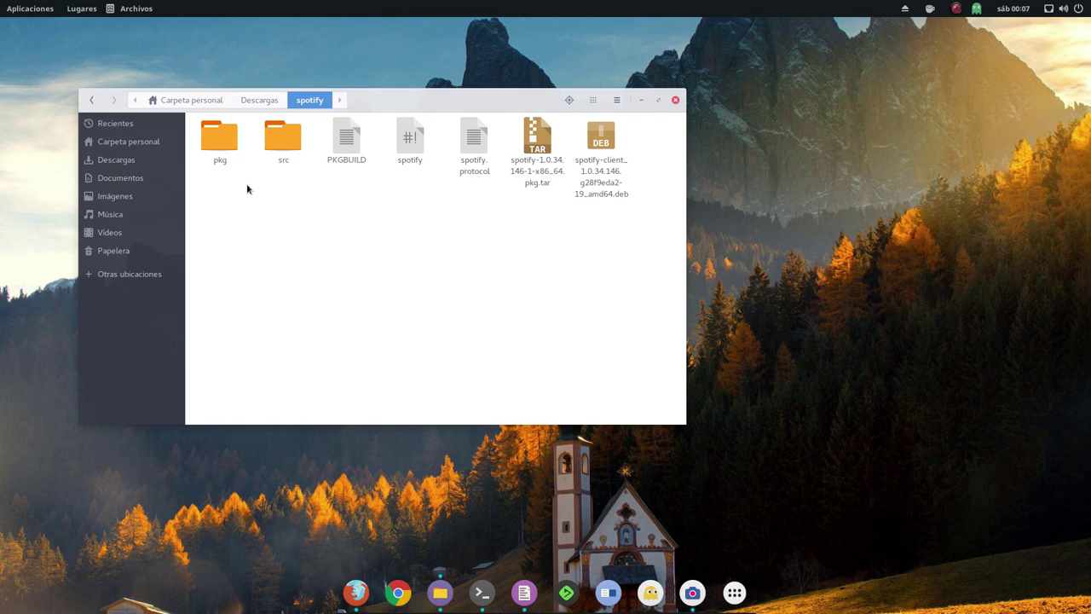
double_click(221, 141)
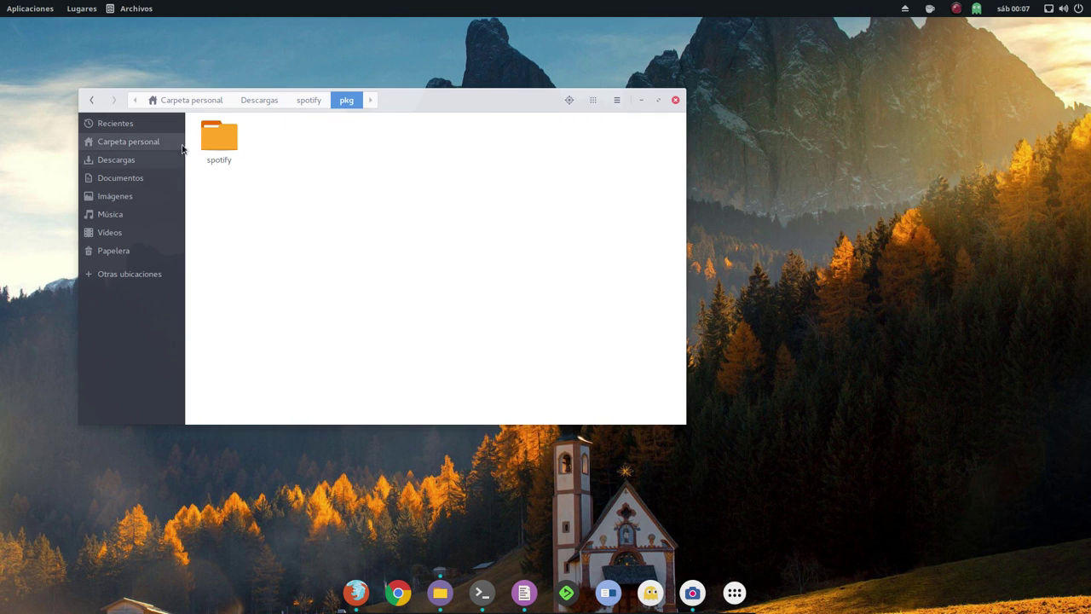
double_click(221, 133)
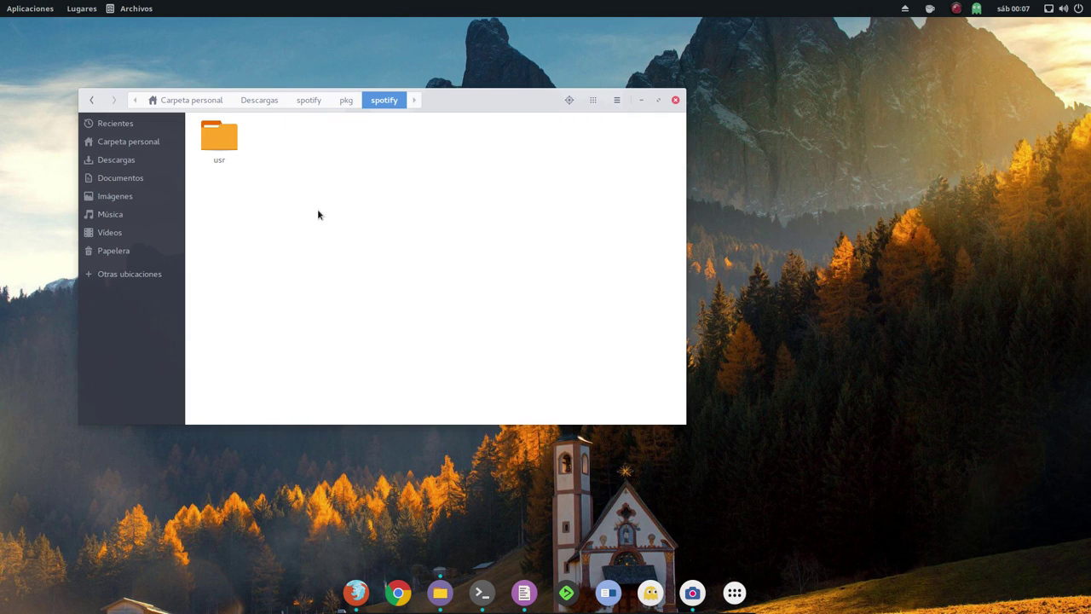
click(92, 100)
click(92, 99)
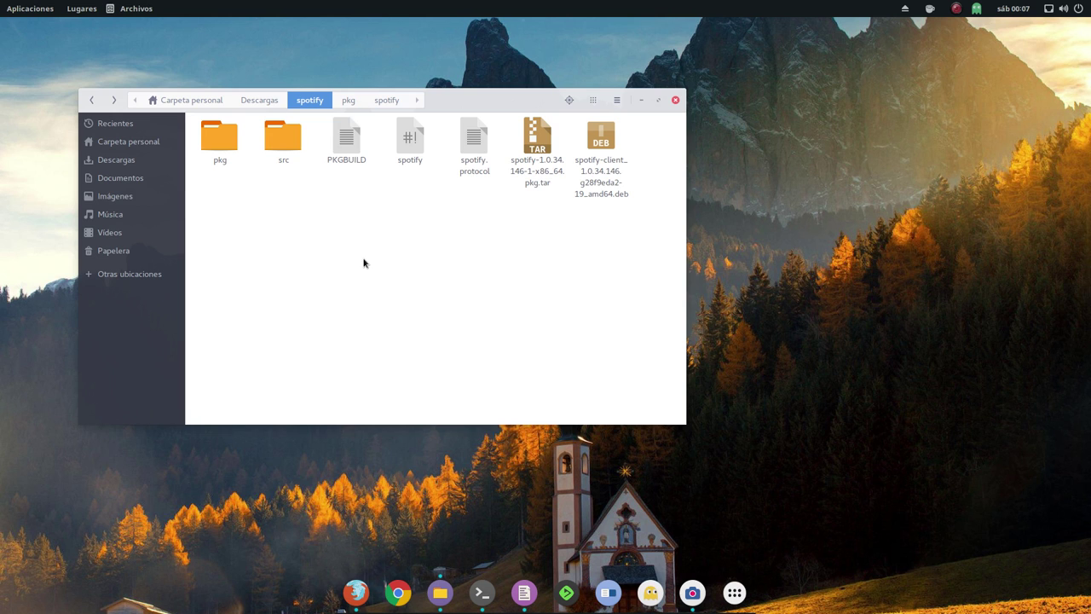
Step: Review the source files in the spotify folder: PKGBUILD with its text in the editor, spotify and spotify.protocol
click(345, 161)
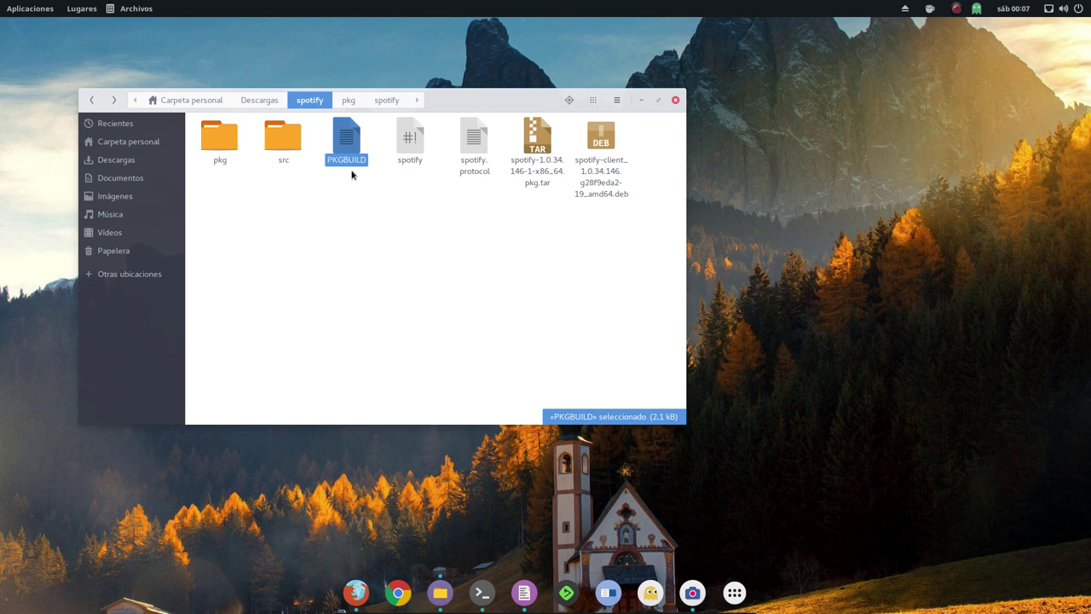
click(523, 592)
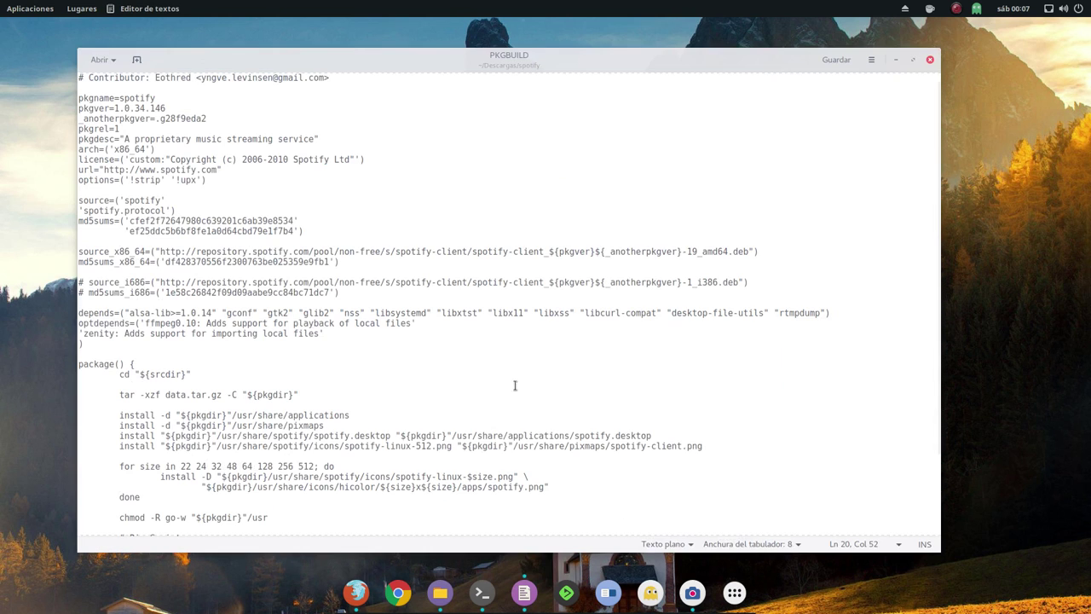
click(895, 60)
click(412, 309)
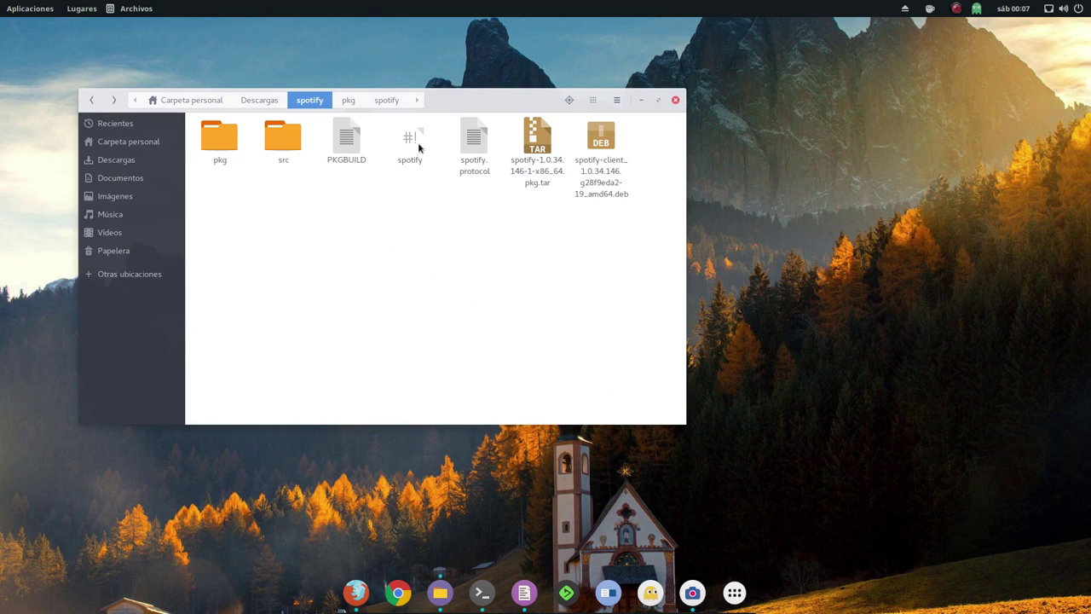
click(397, 147)
click(475, 152)
click(455, 238)
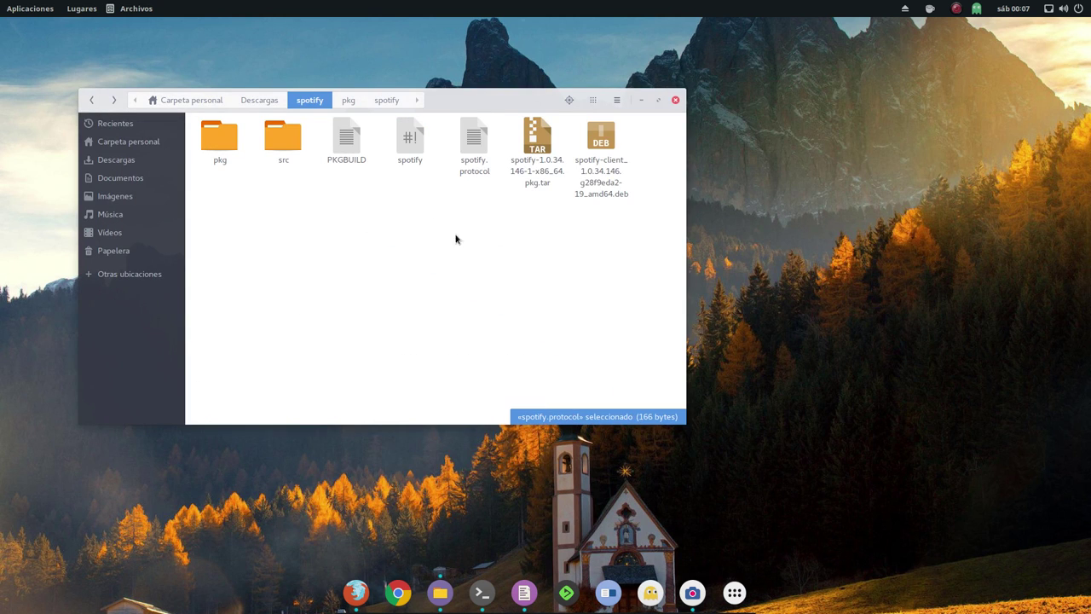
Step: Inspect the downloaded spotify-client .deb file and the built spotify-1.0.34.146-1-x86_64.pkg.tar package
click(607, 162)
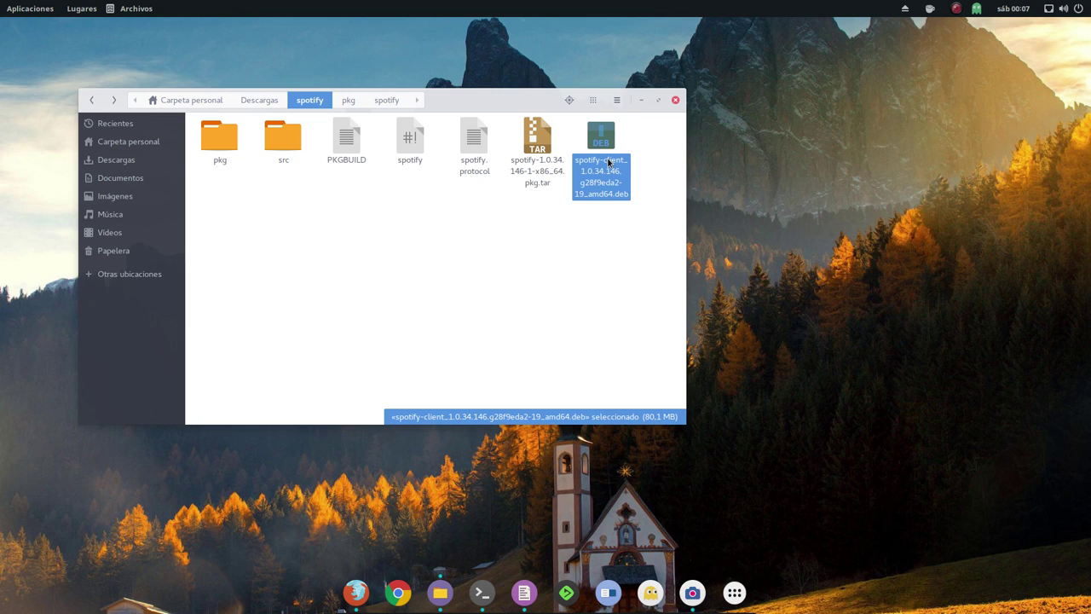
click(514, 299)
click(536, 167)
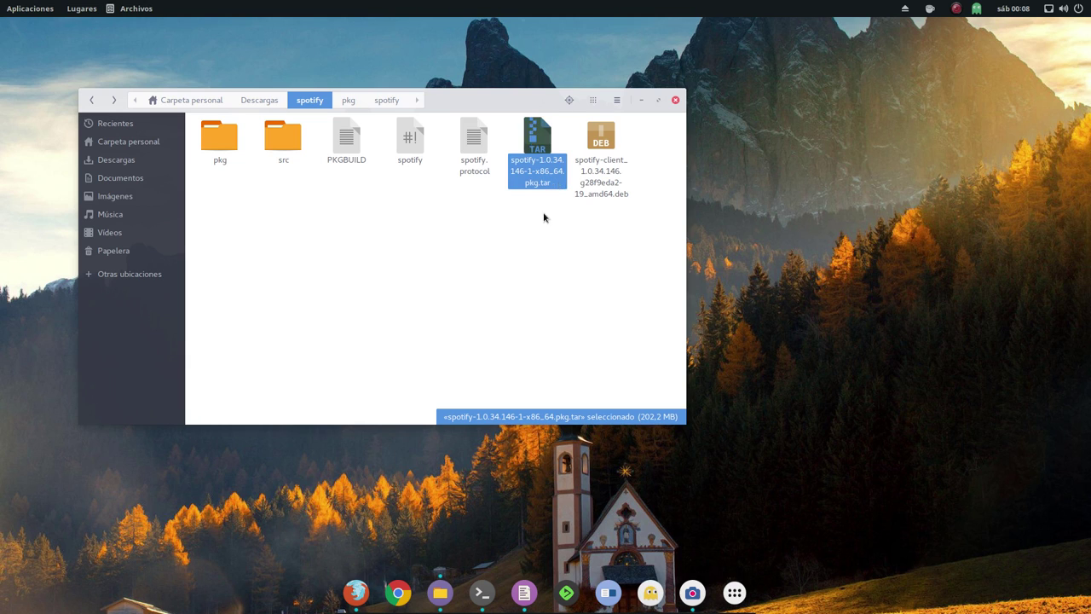
click(545, 214)
click(546, 152)
click(483, 253)
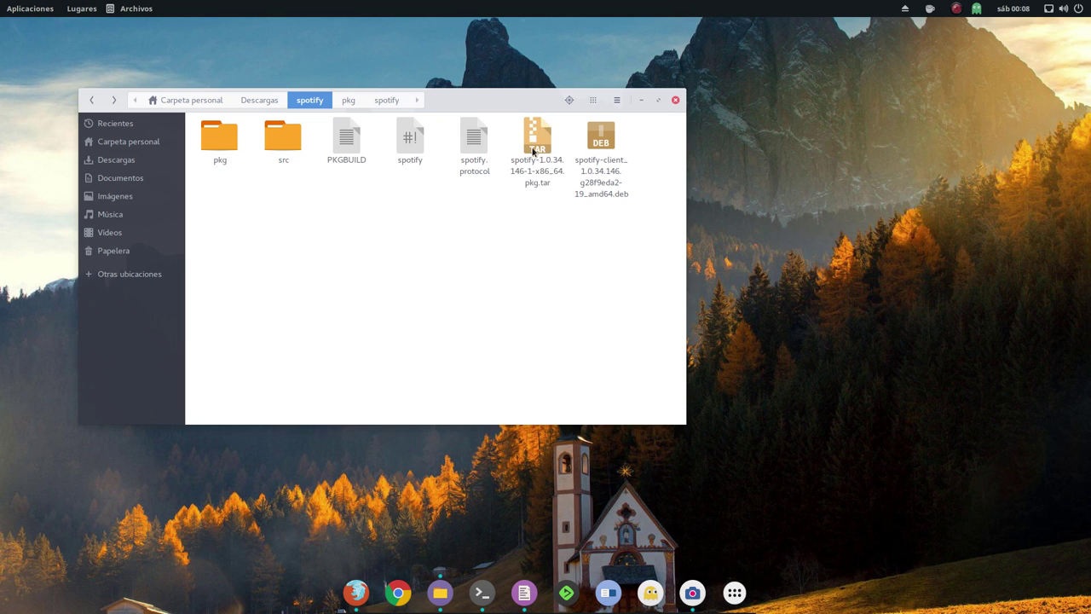
click(532, 177)
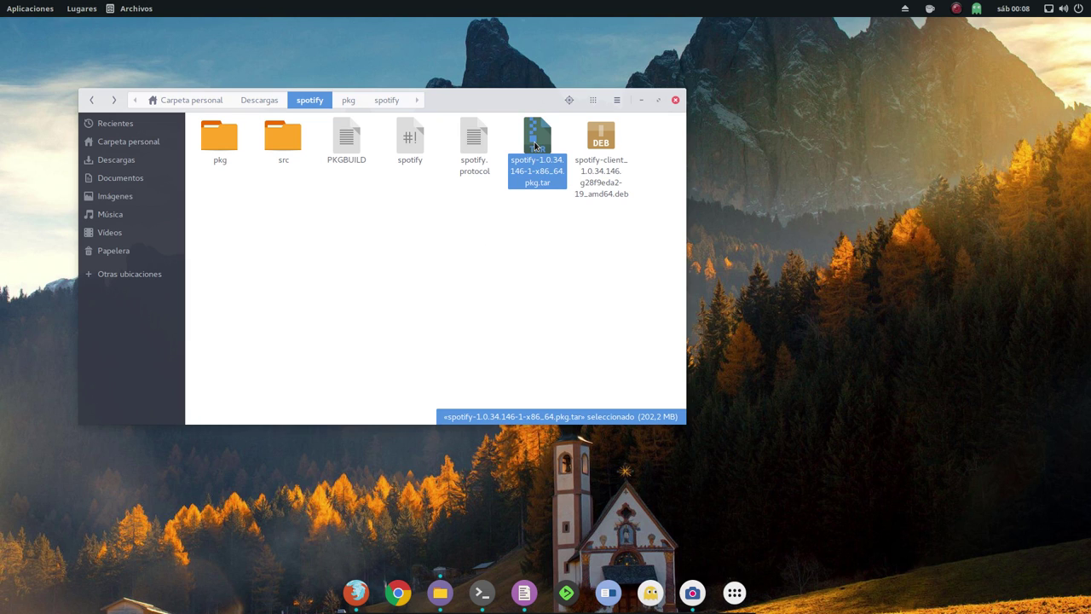
Step: View the spotify folder as a list with the file details and return it to the icon view
click(617, 100)
click(462, 227)
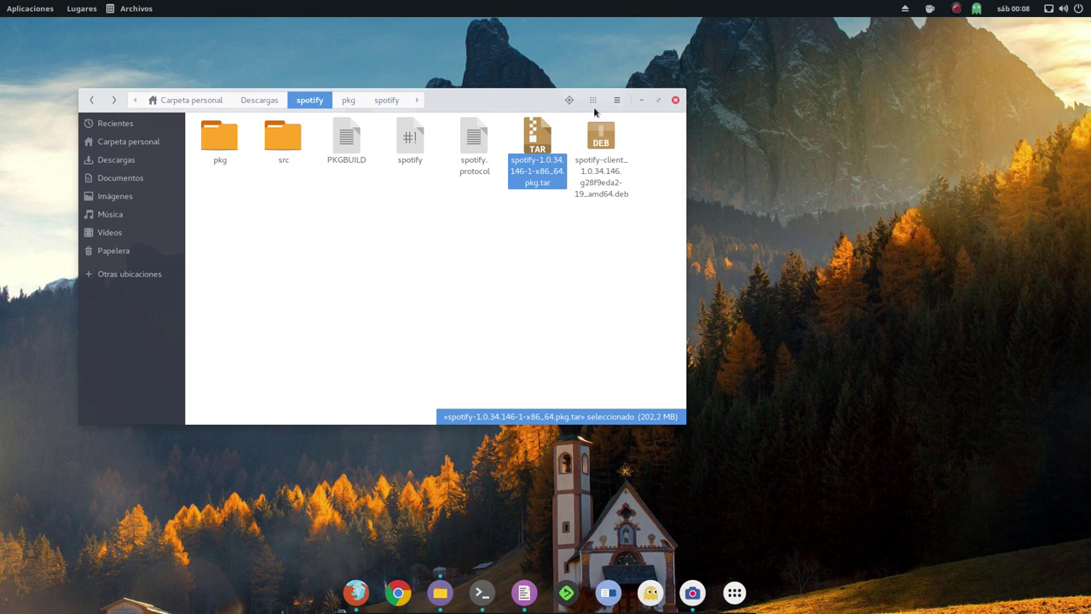
click(593, 99)
click(622, 134)
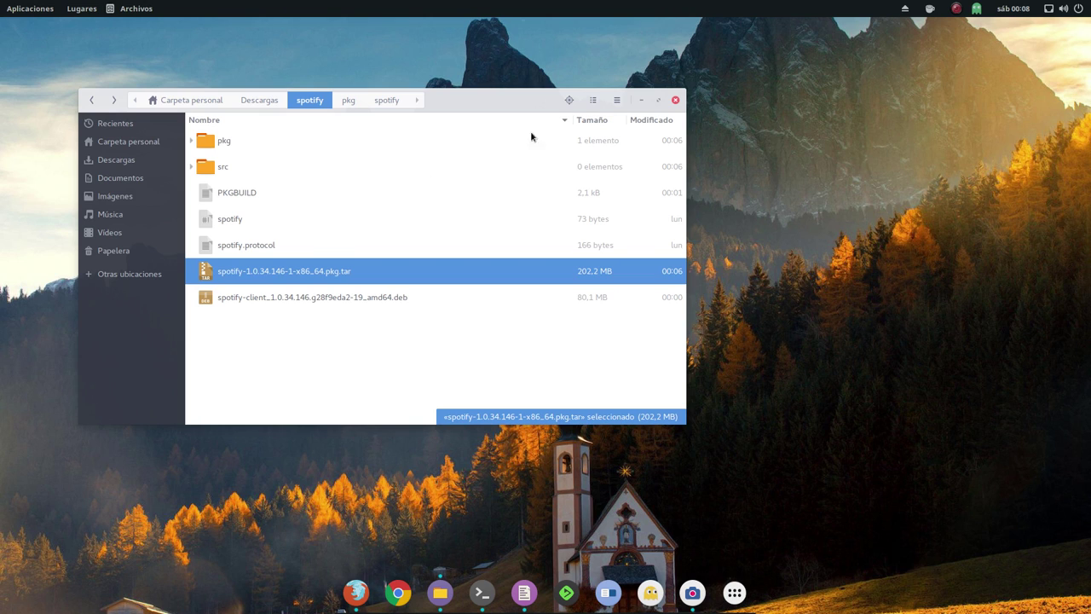
click(594, 100)
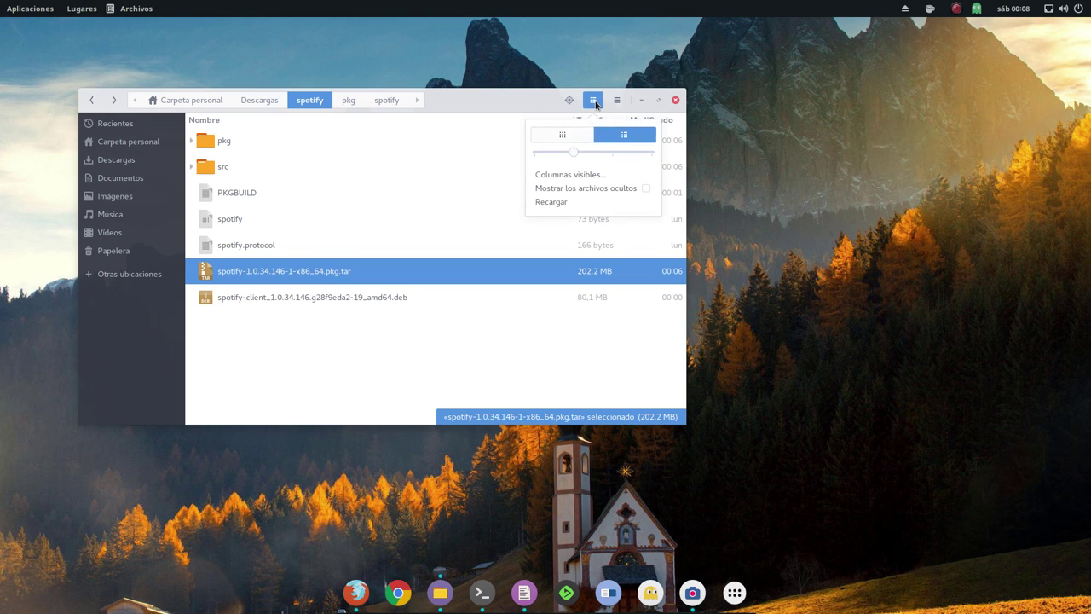
click(563, 136)
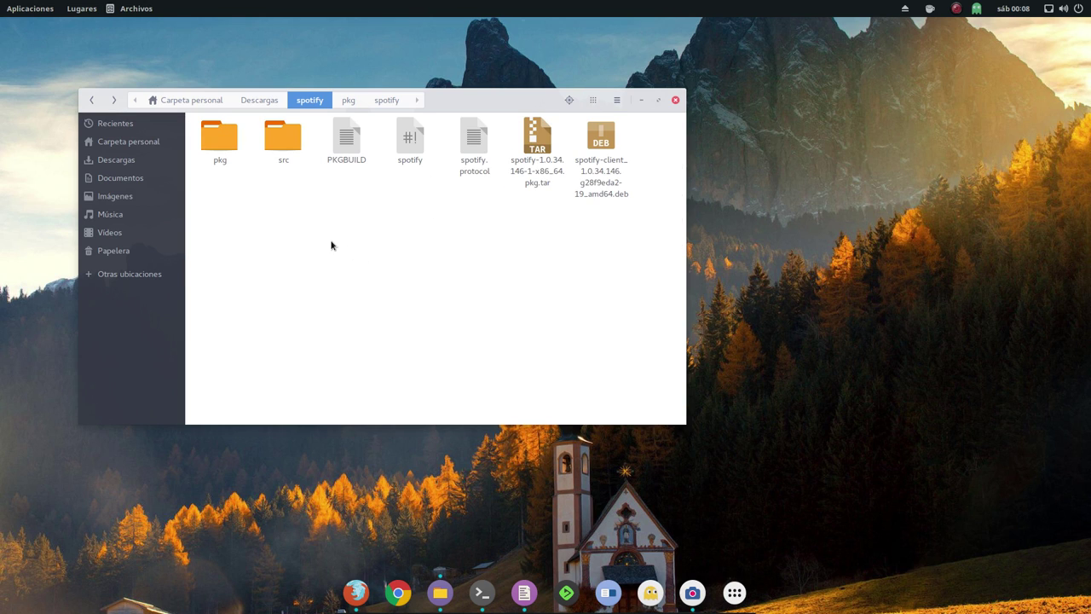
Step: Compare the sizes of the downloaded .deb file and the built .pkg.tar package
click(601, 141)
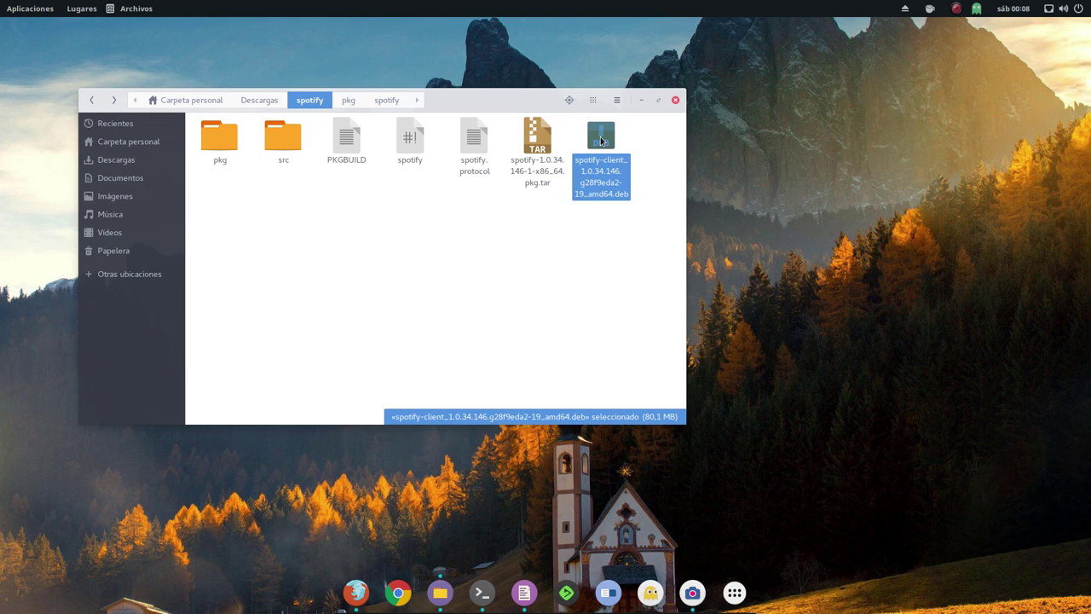
click(543, 236)
click(537, 136)
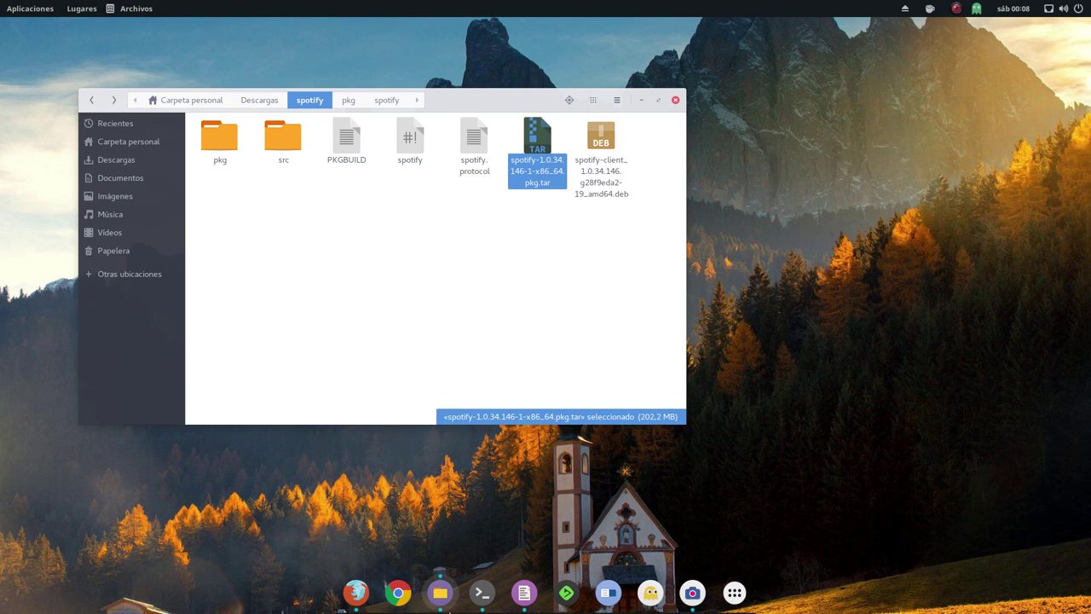
Step: Restore the terminal, shrink it and arrange it with the file manager so the built .pkg.tar package stays visible
click(483, 593)
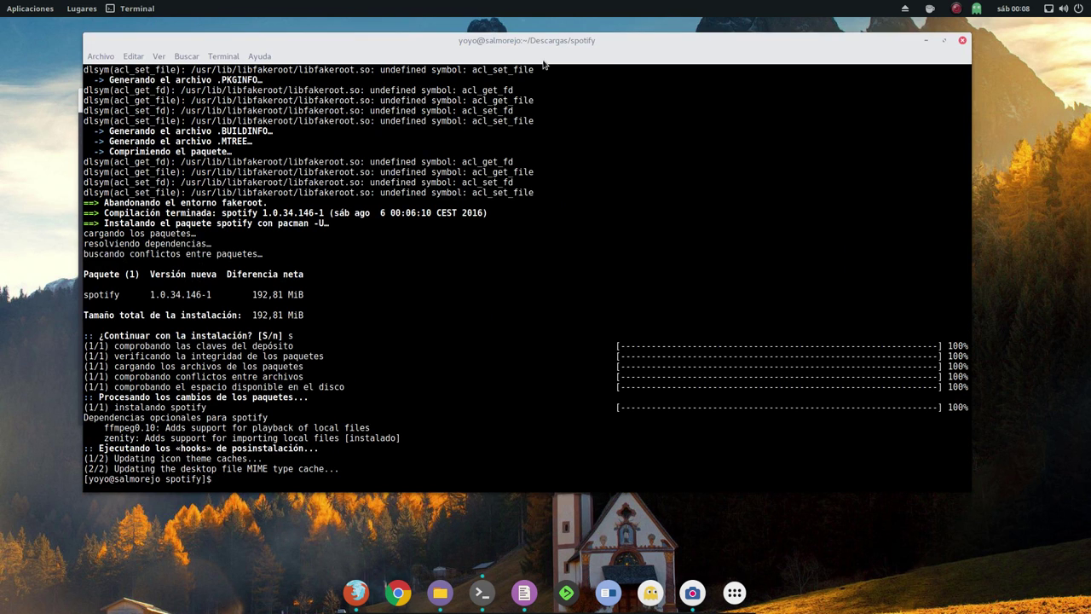
drag(548, 44, 612, 97)
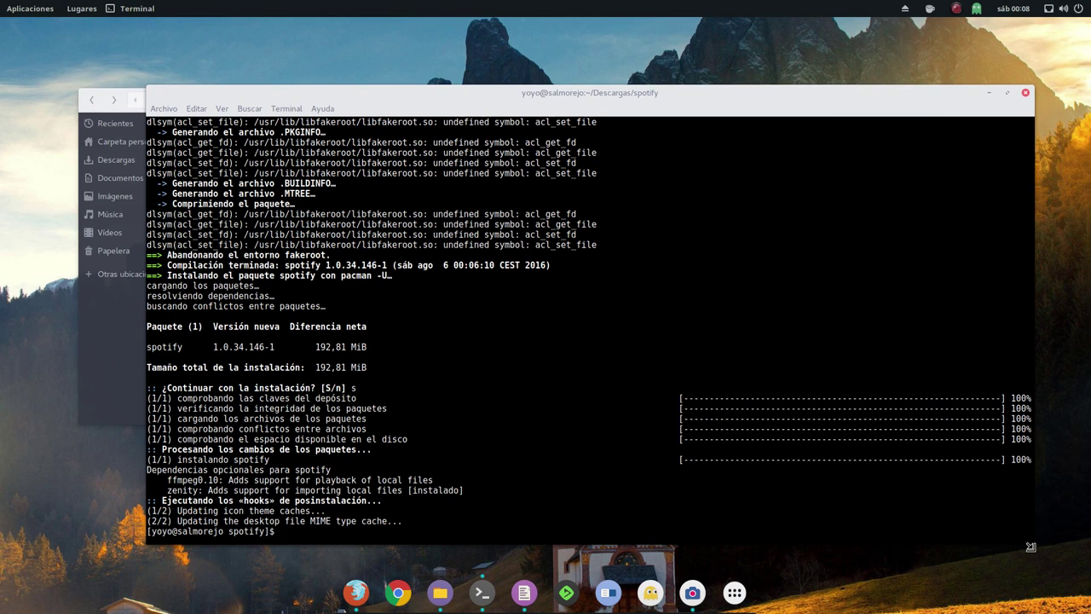
drag(1034, 546, 1023, 353)
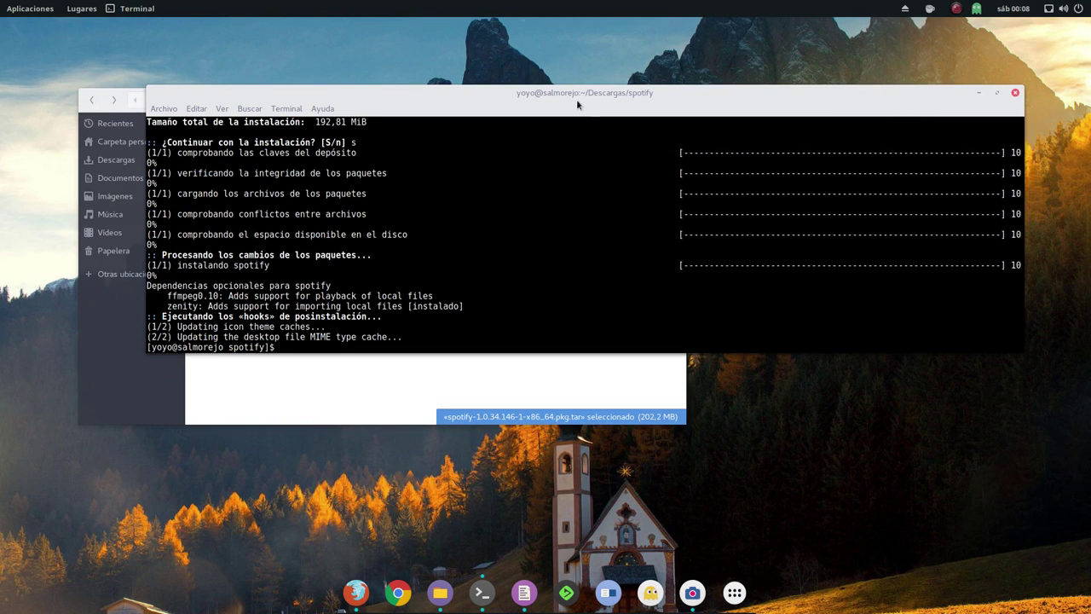
drag(576, 99, 643, 183)
drag(619, 403, 565, 352)
click(587, 410)
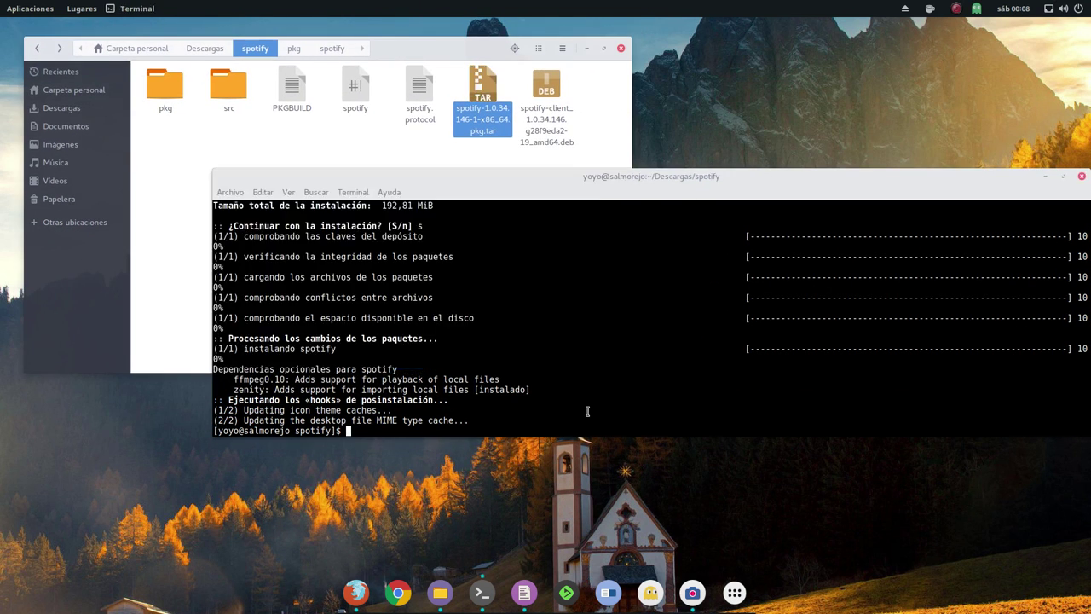
Step: Reinstall the built package with sudo pacman -U and the path of spotify-1.0.34.146-1-x86_64.pkg.tar, confirming with s
text(sudo )
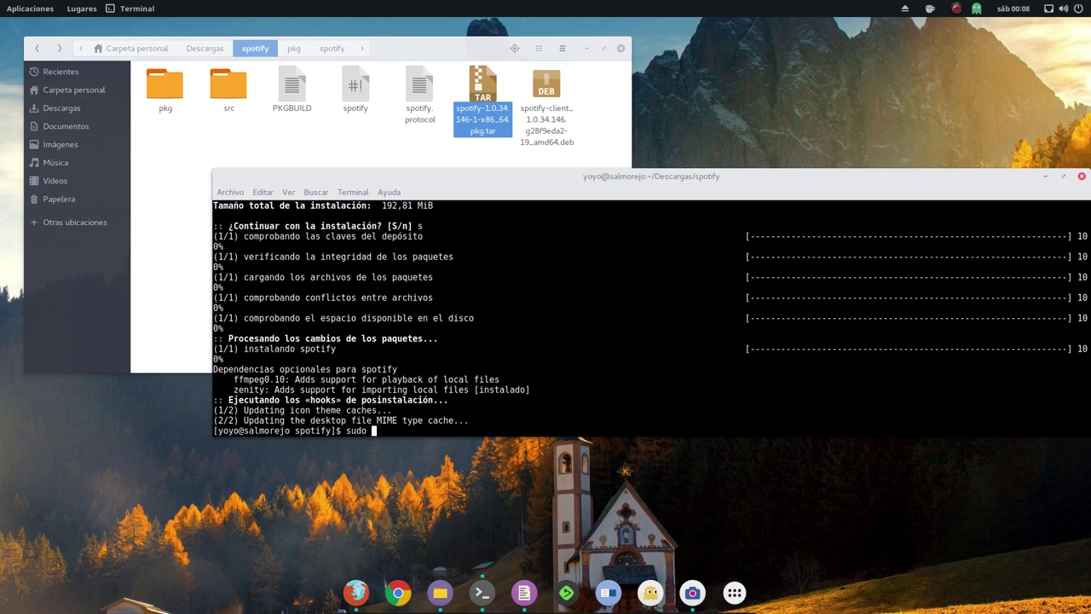
text(pacman -U)
drag(490, 117, 673, 408)
click(812, 424)
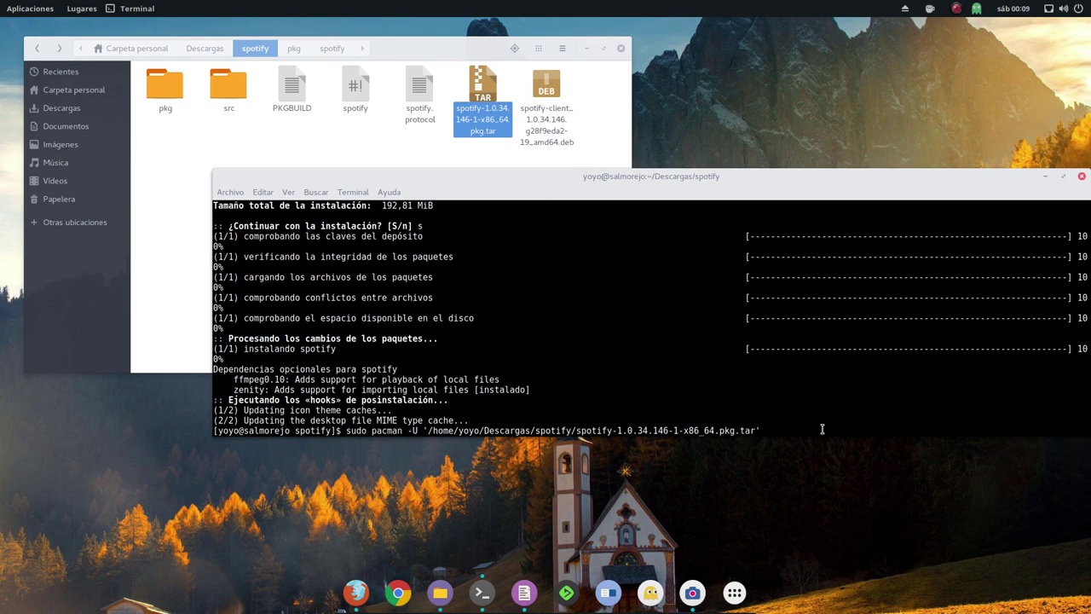
key(Return)
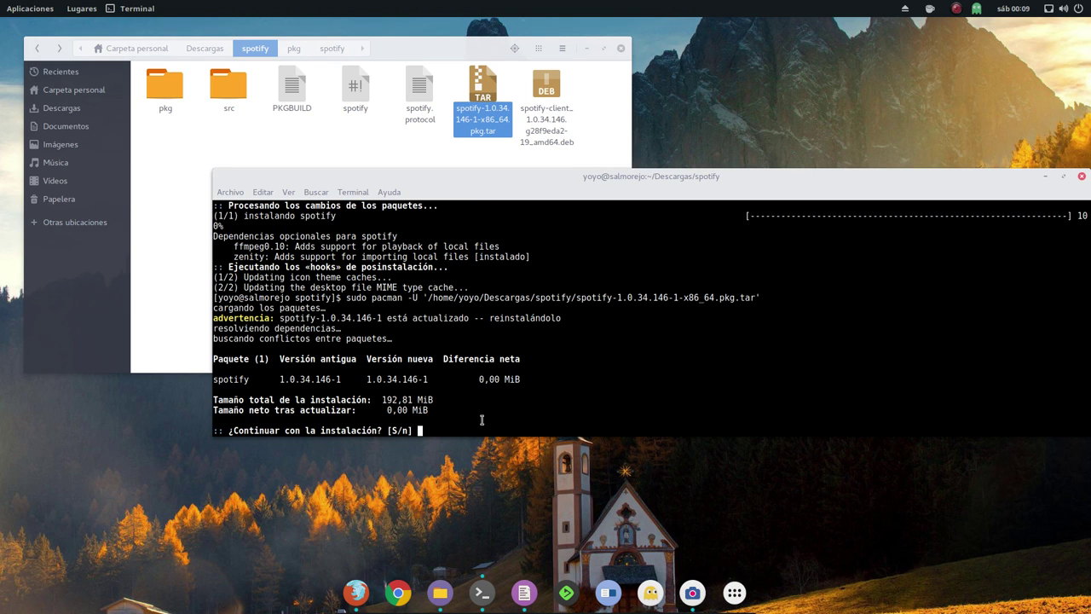
text(s)
key(Return)
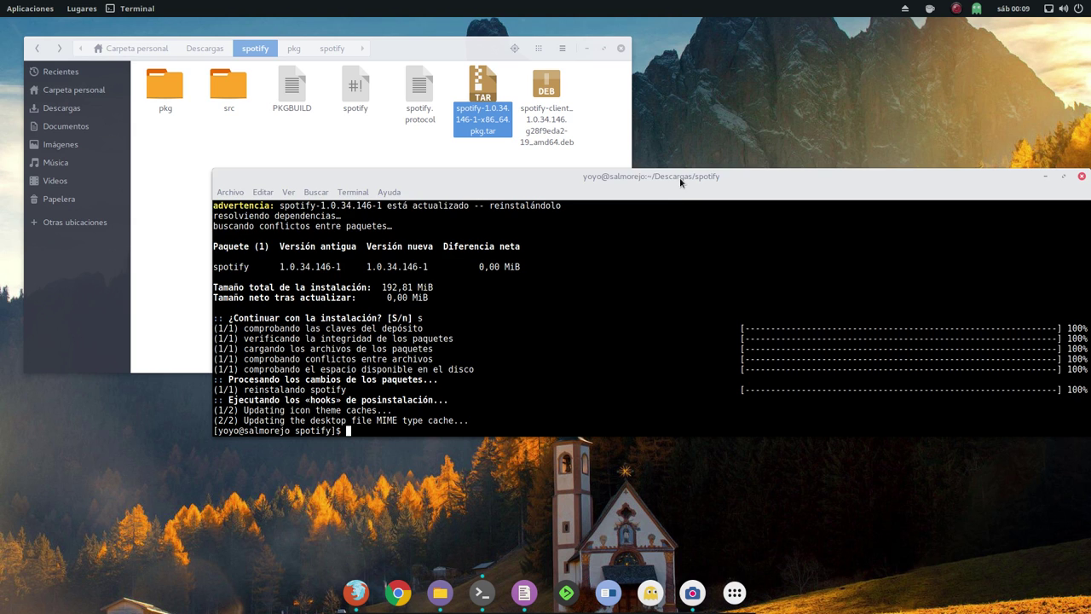
Step: Reposition the terminal, and minimize both the terminal and the file manager
drag(679, 178, 540, 199)
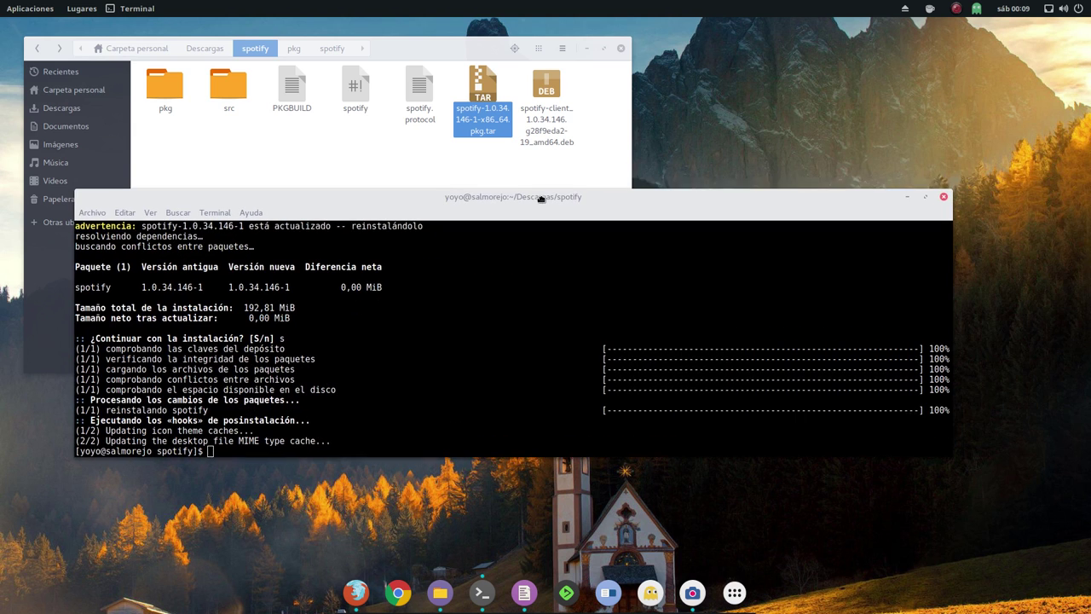
click(908, 198)
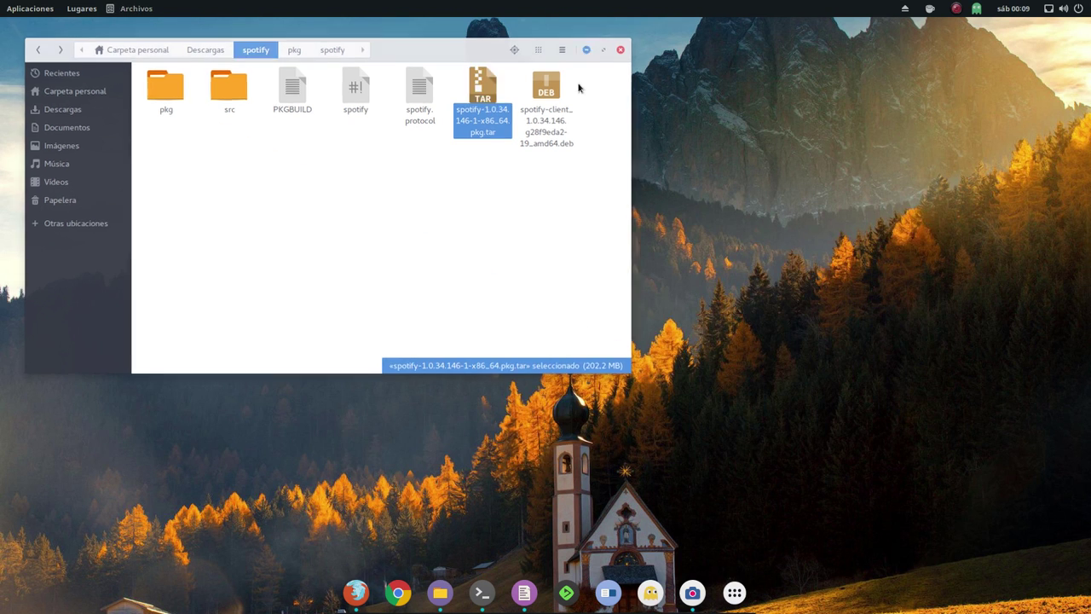
click(586, 49)
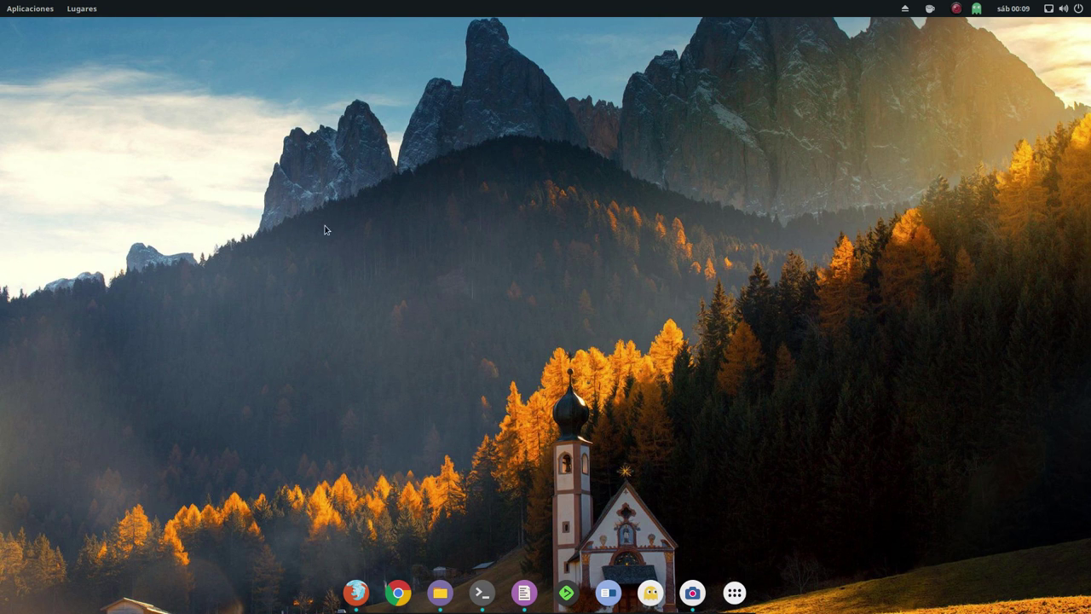
Step: Search the desktop overview for spo, launch Spotify and look over its Explorar page
key(super)
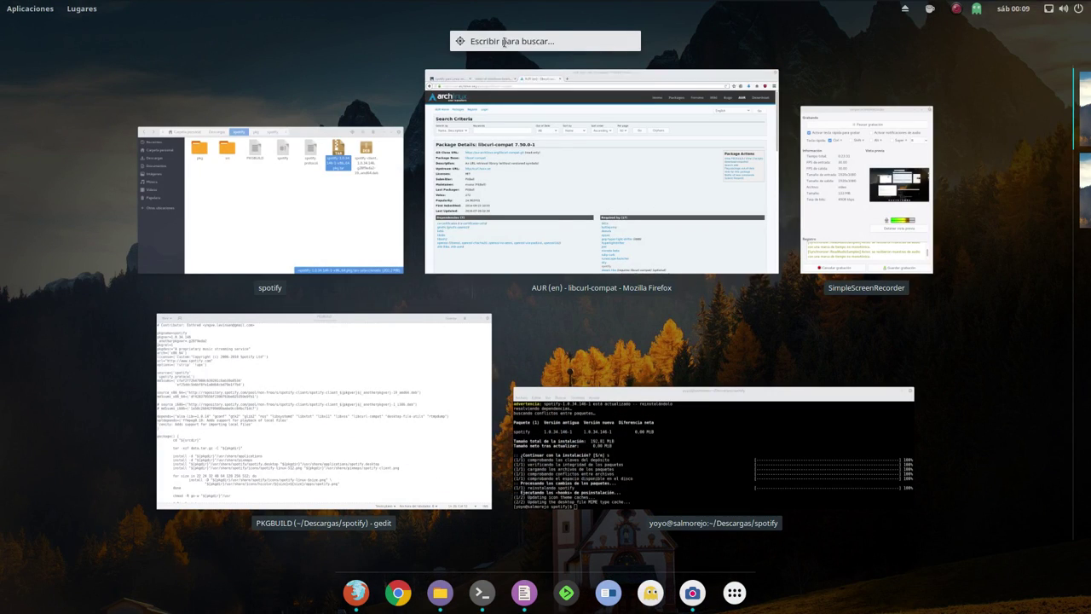
click(504, 41)
text(spo)
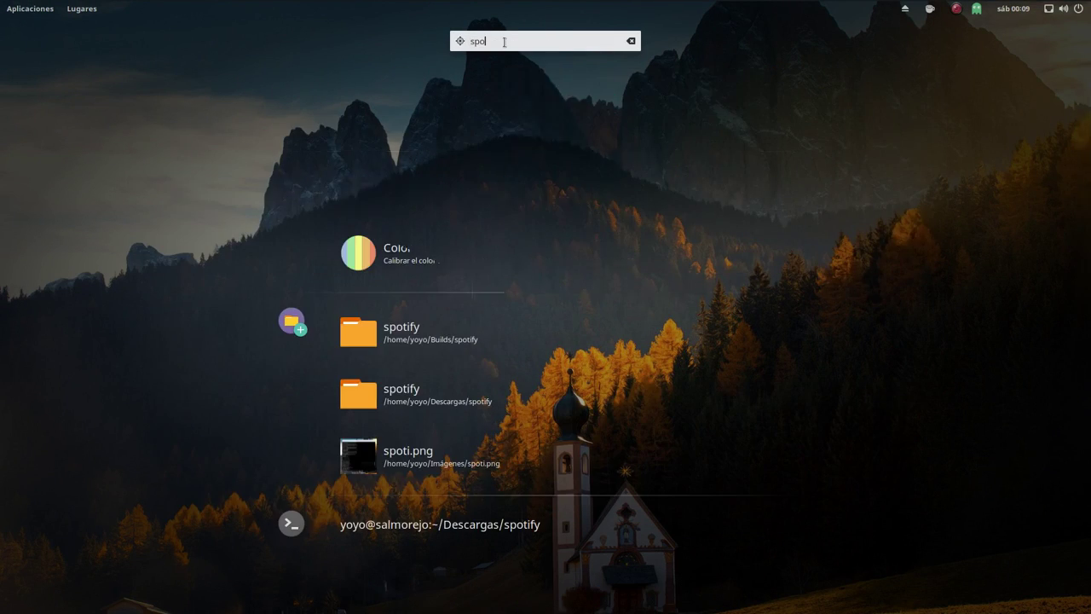
click(542, 97)
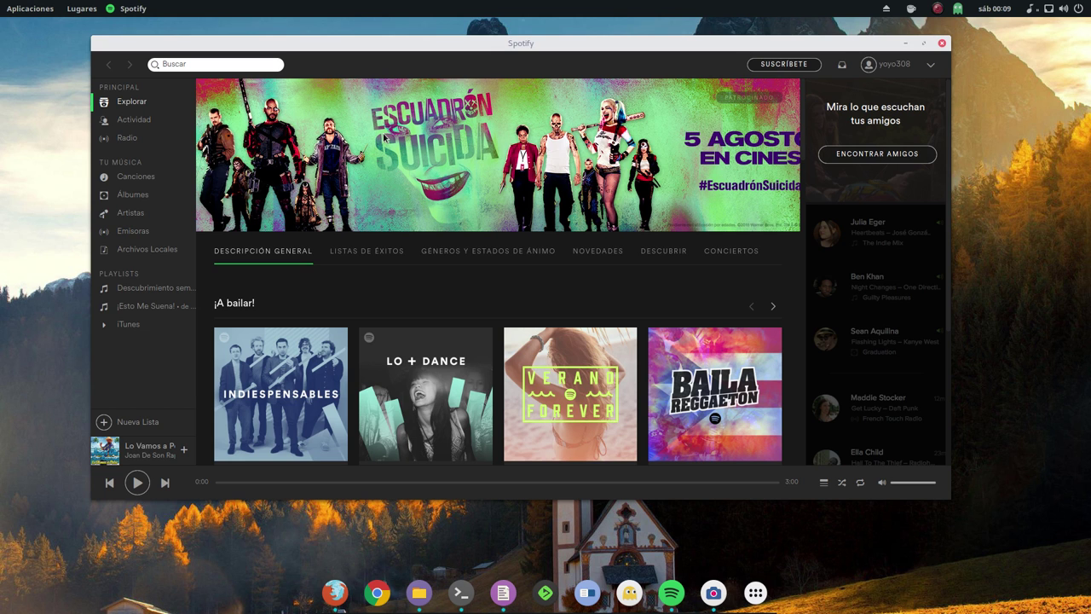
scroll(356, 209, down, 3)
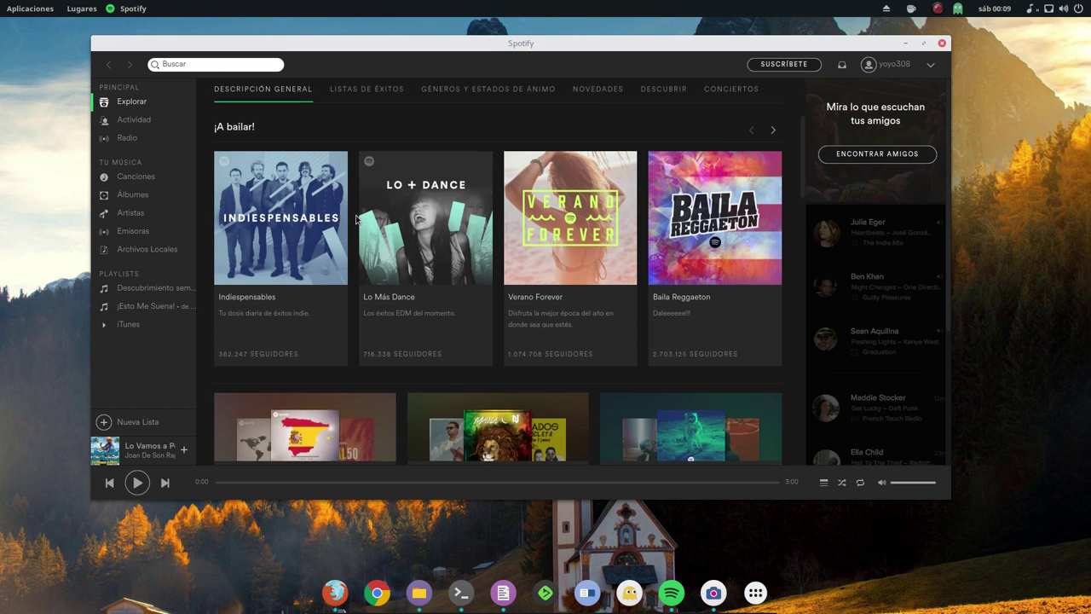
scroll(356, 209, up, 3)
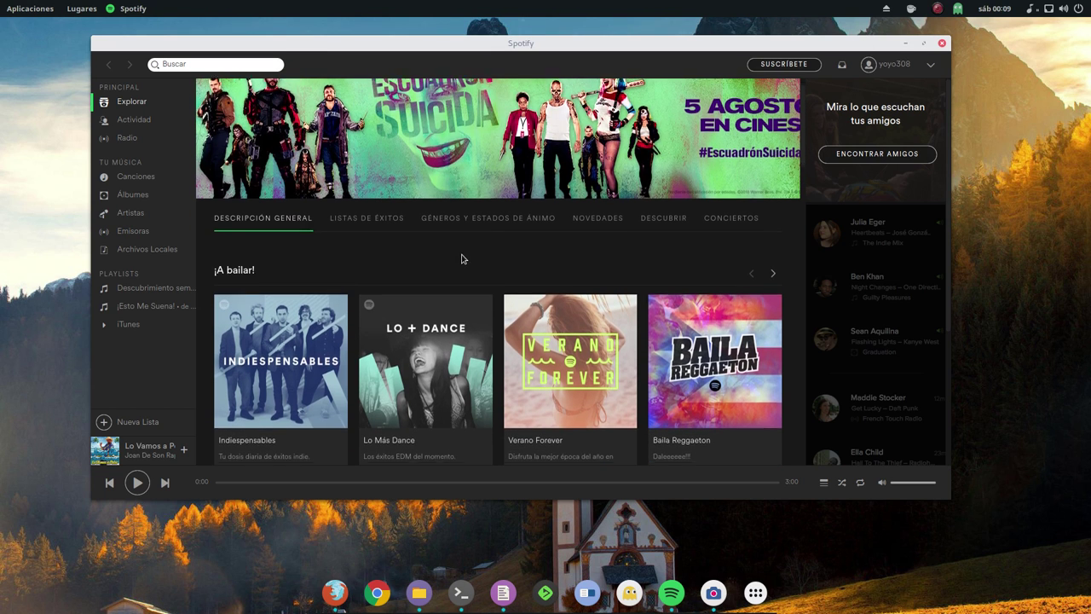
Step: Search Spotify for "lo vamos a" and open the single Lo Vamos a Petar from the best result
scroll(442, 294, down, 6)
scroll(442, 294, up, 5)
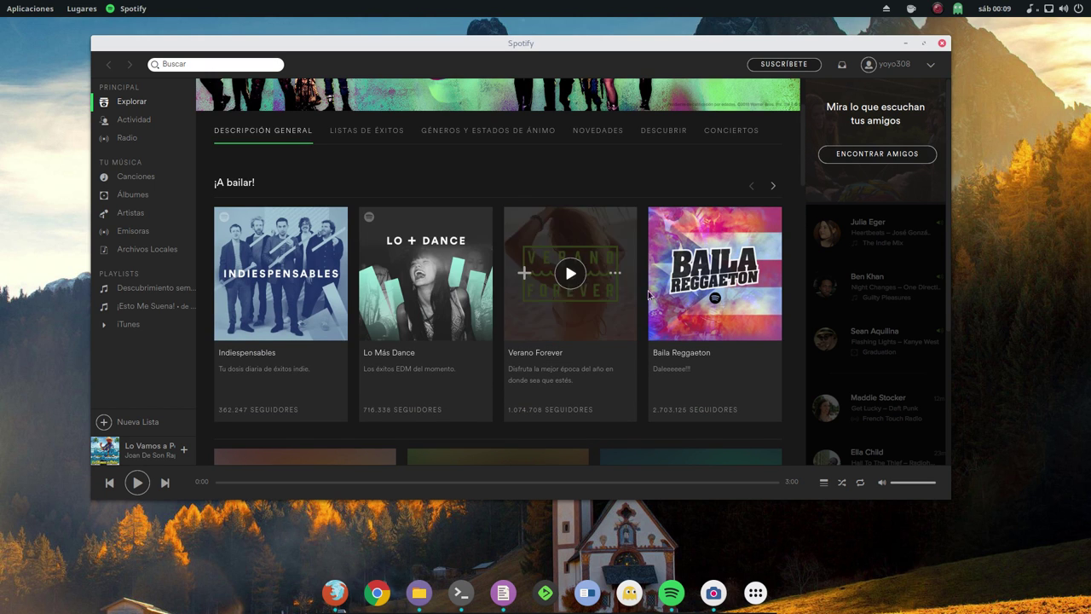
scroll(516, 367, up, 3)
click(191, 65)
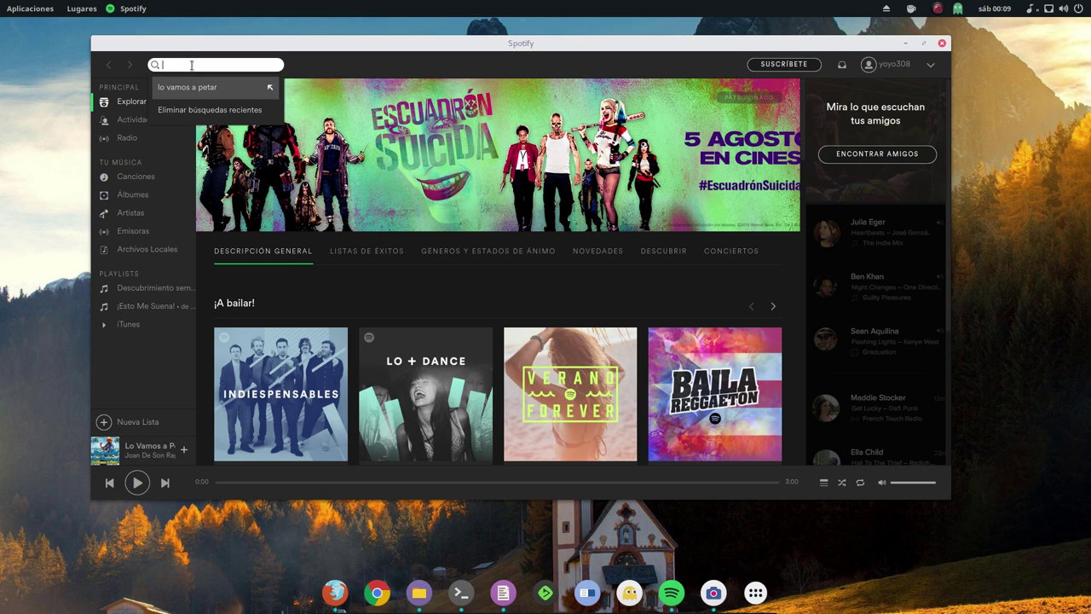
text(lo v)
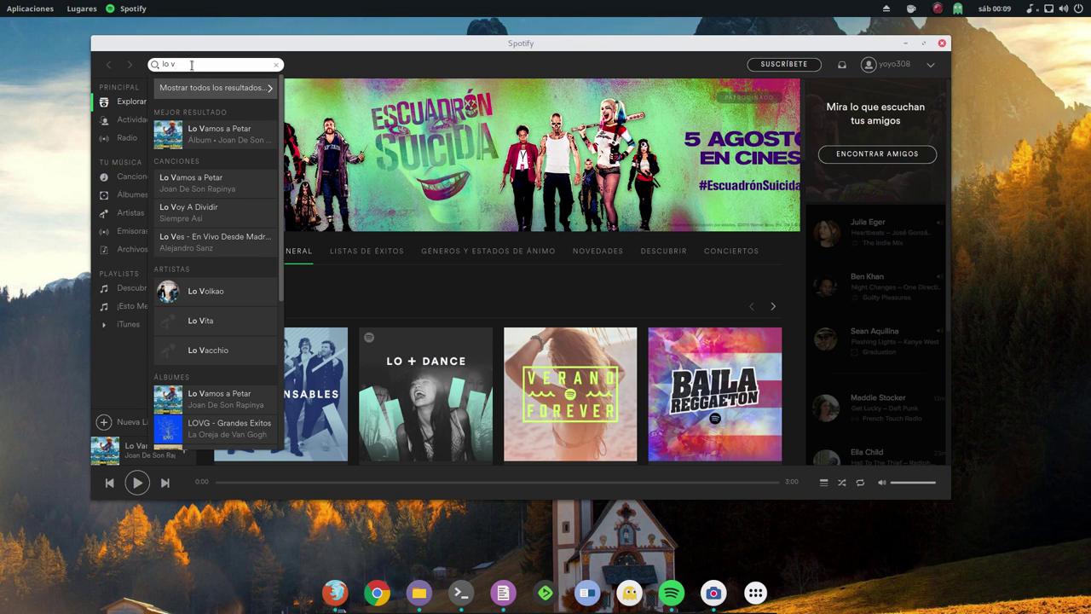
text(amos a)
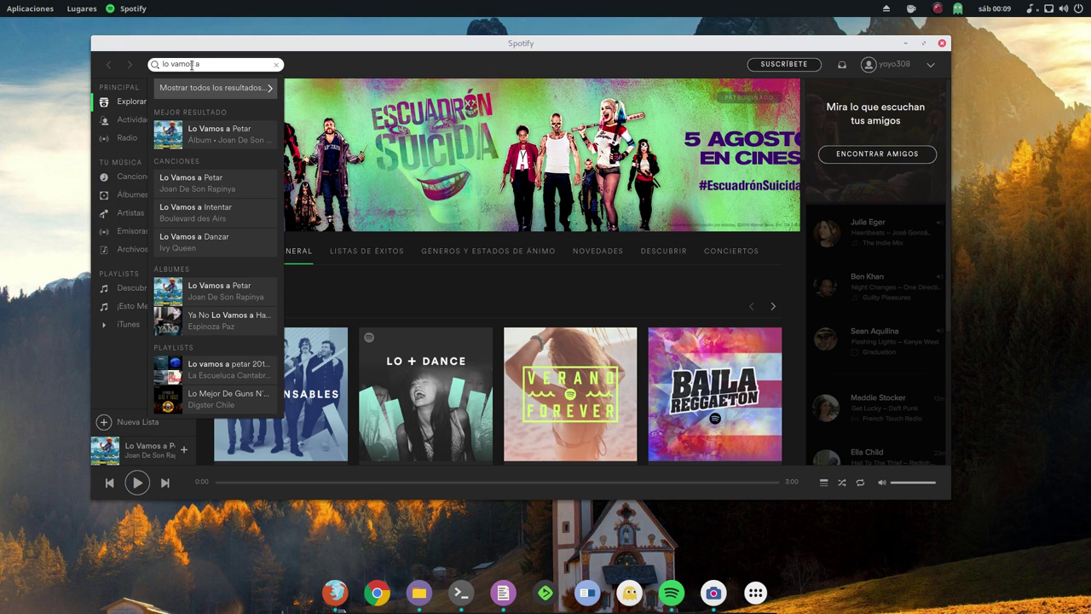
click(213, 133)
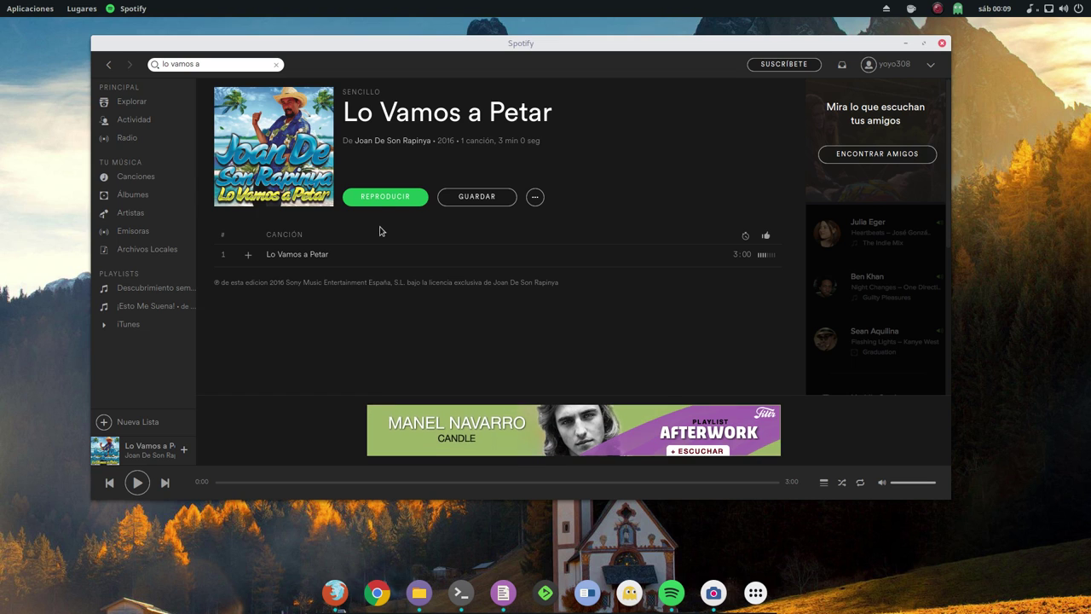
Step: Play the single Lo Vamos a Petar as a short playback test, pause it and shift the Spotify window slightly
click(380, 198)
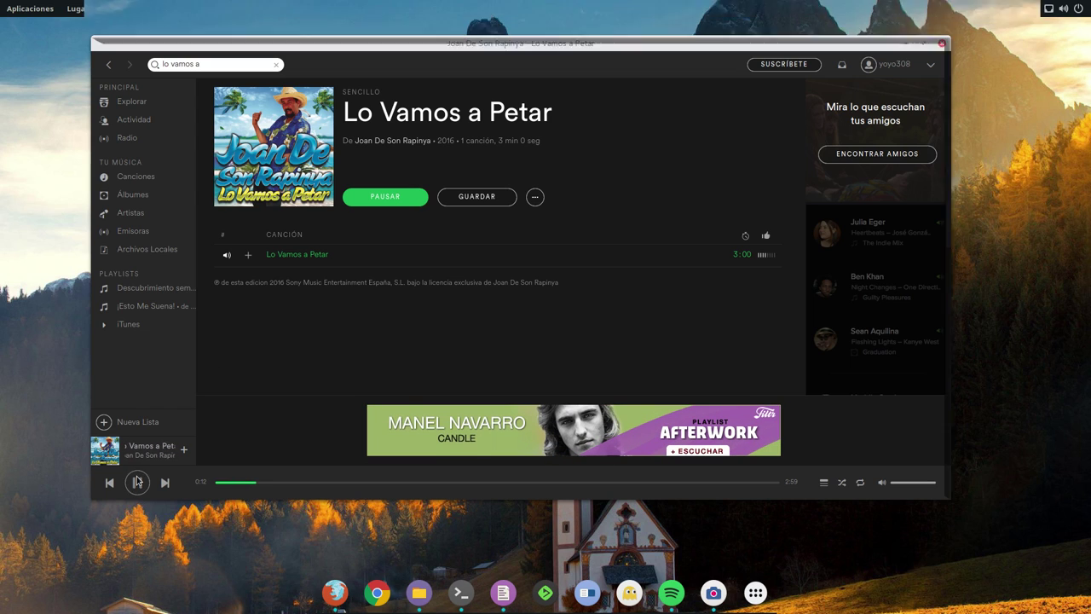
click(137, 482)
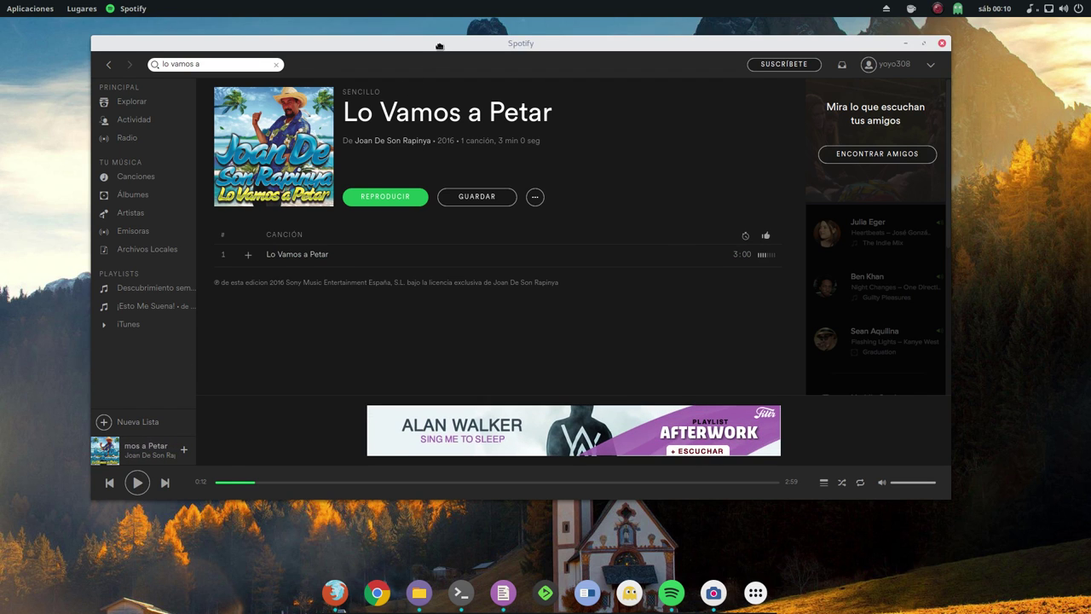
drag(439, 46, 458, 53)
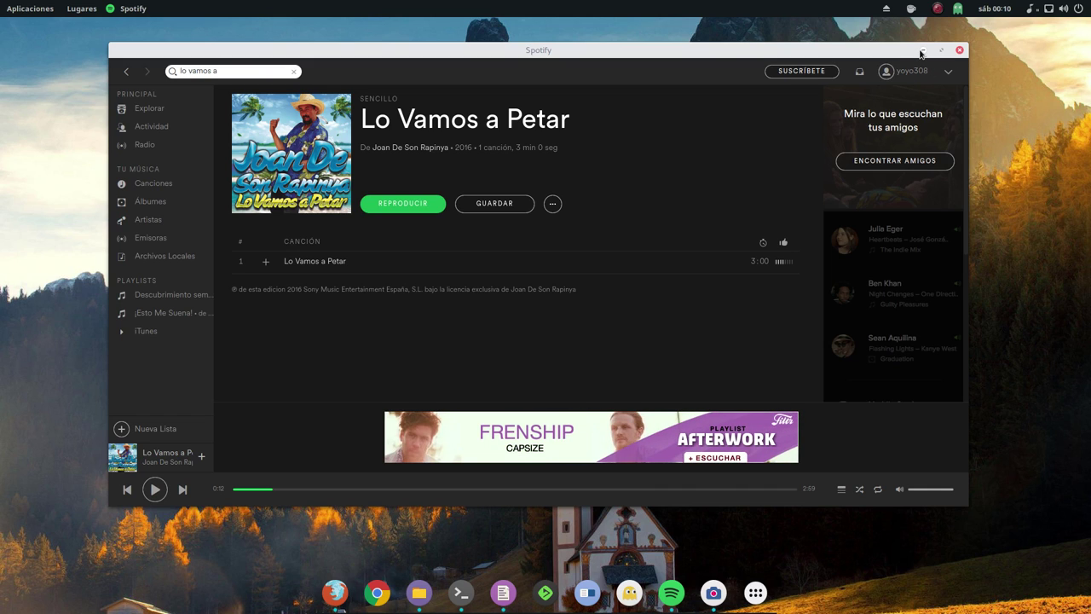
Step: Return to Spotify's Explorar page, look over the featured playlists and minimize the window
click(150, 109)
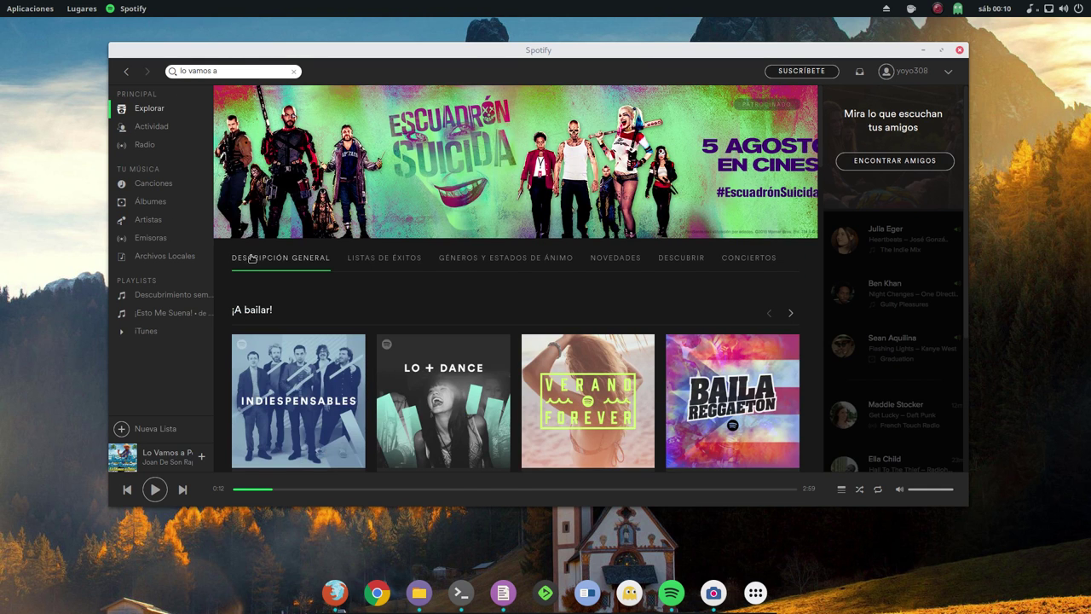
mouse_move(312, 375)
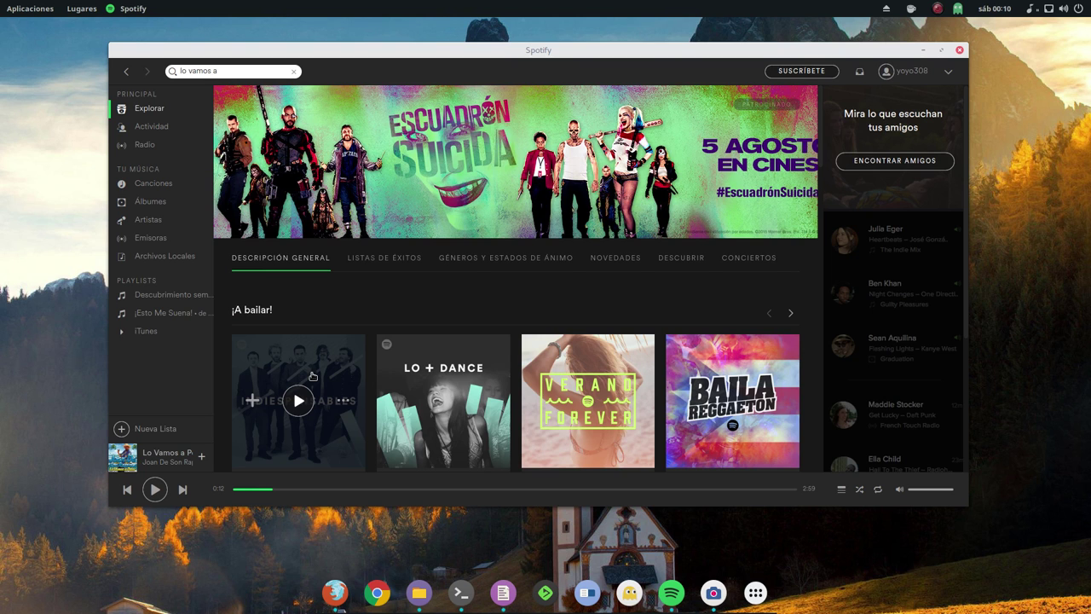
click(924, 50)
Step: Bring up the PKGBUILD in the text editor, review its contents and close it
click(503, 592)
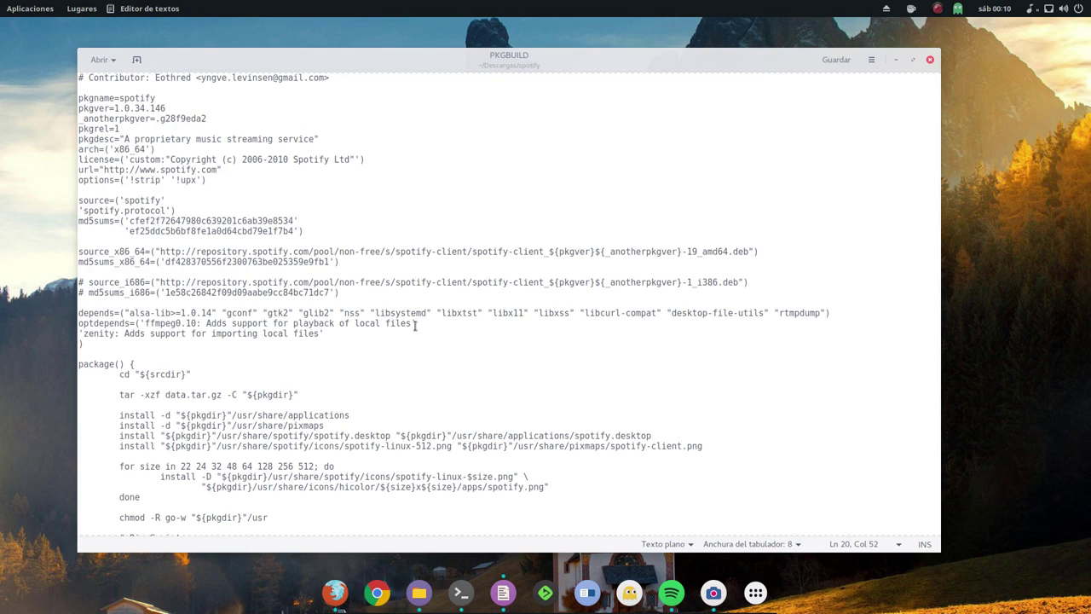
scroll(409, 336, up, 1)
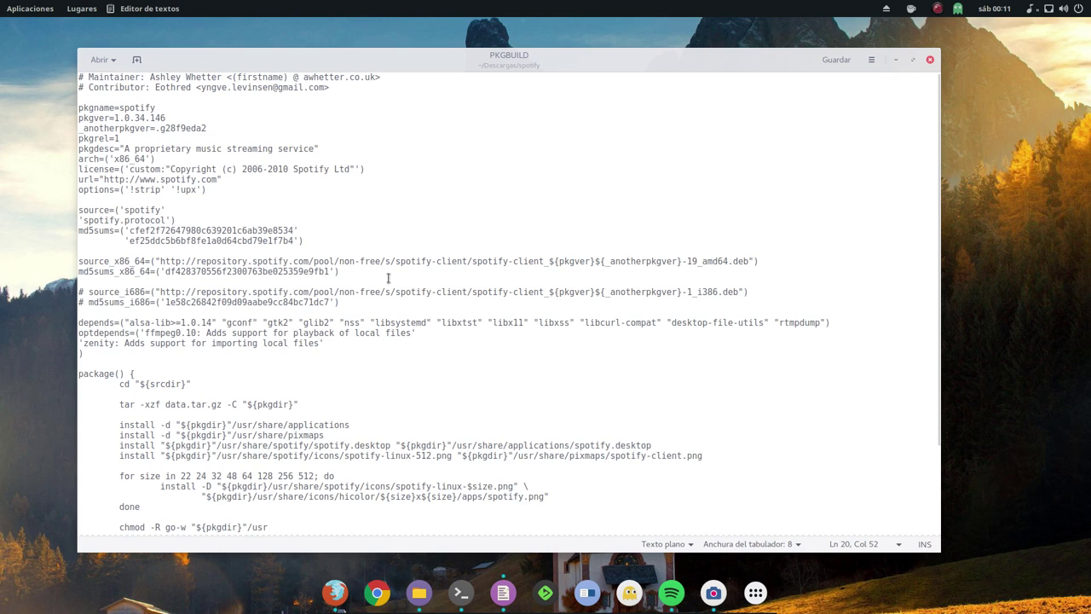
scroll(387, 278, down, 3)
scroll(597, 213, up, 3)
click(931, 60)
Step: Go up to the Descargas folder in the file manager, select butt.tar.gz, then reposition and minimize the window
click(418, 593)
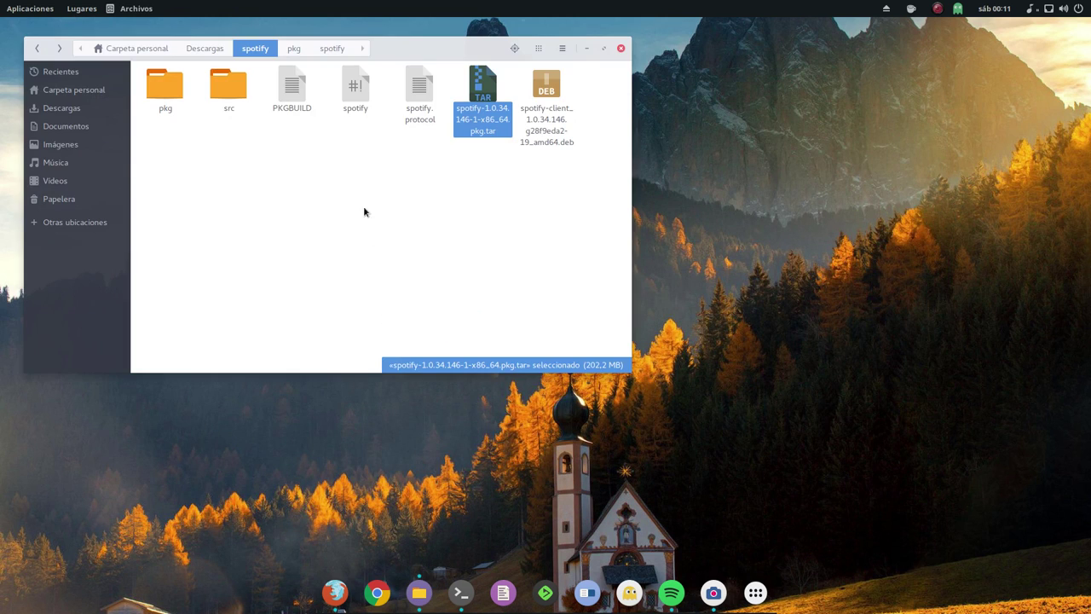
click(188, 48)
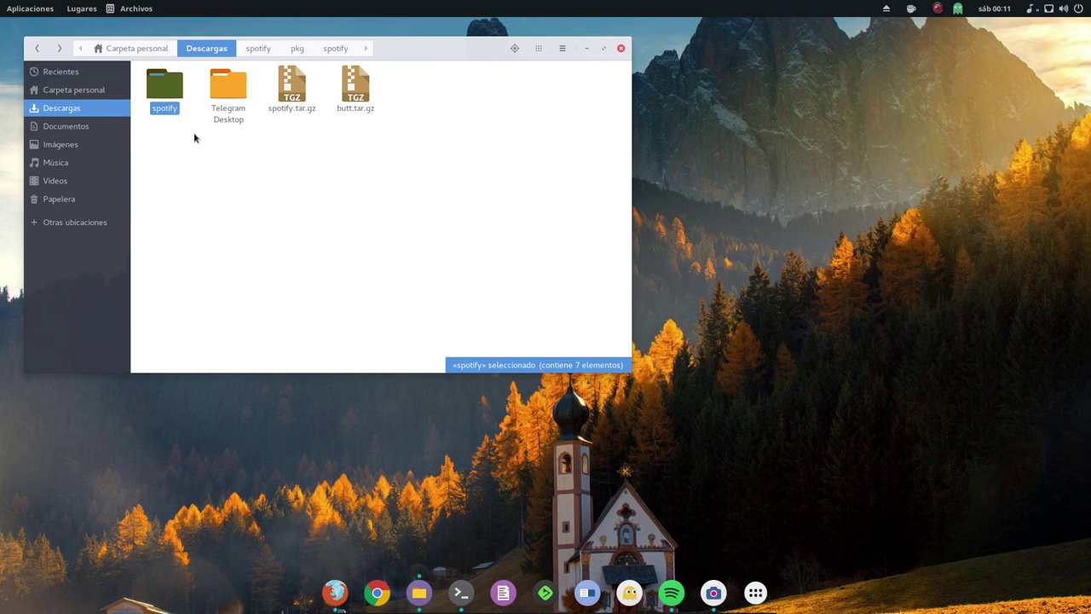
click(266, 179)
click(354, 85)
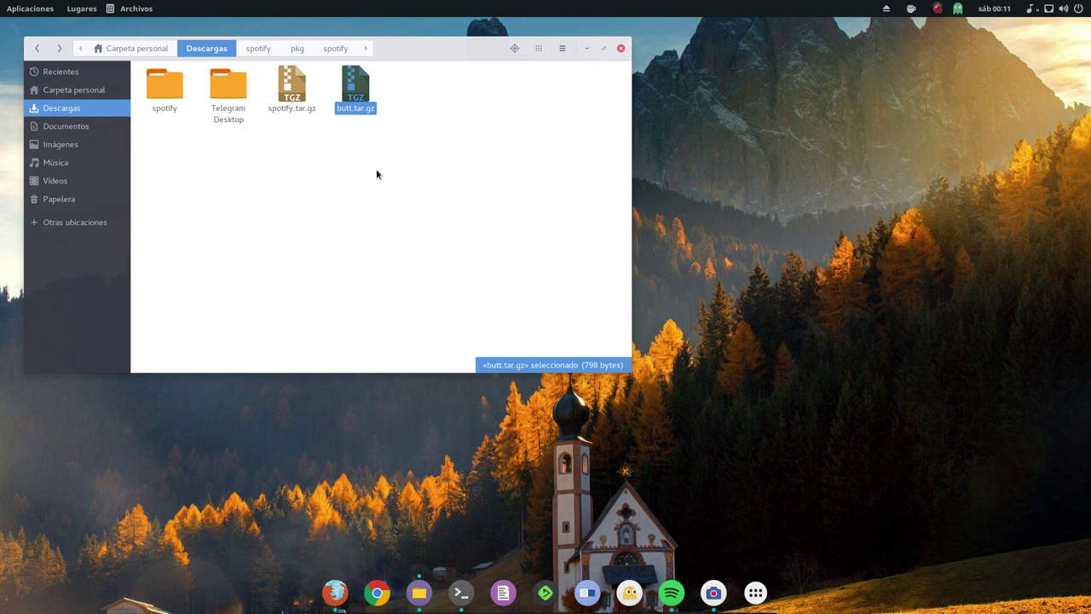
drag(421, 52, 514, 91)
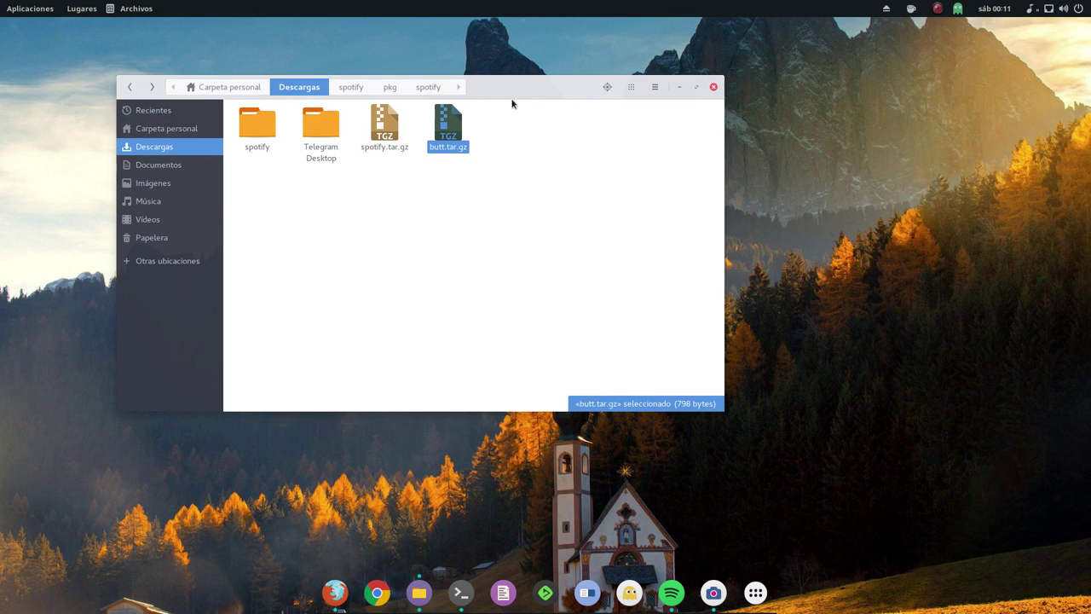
click(680, 87)
Step: Launch Corebird from the Internet applications and minimize its window
click(29, 9)
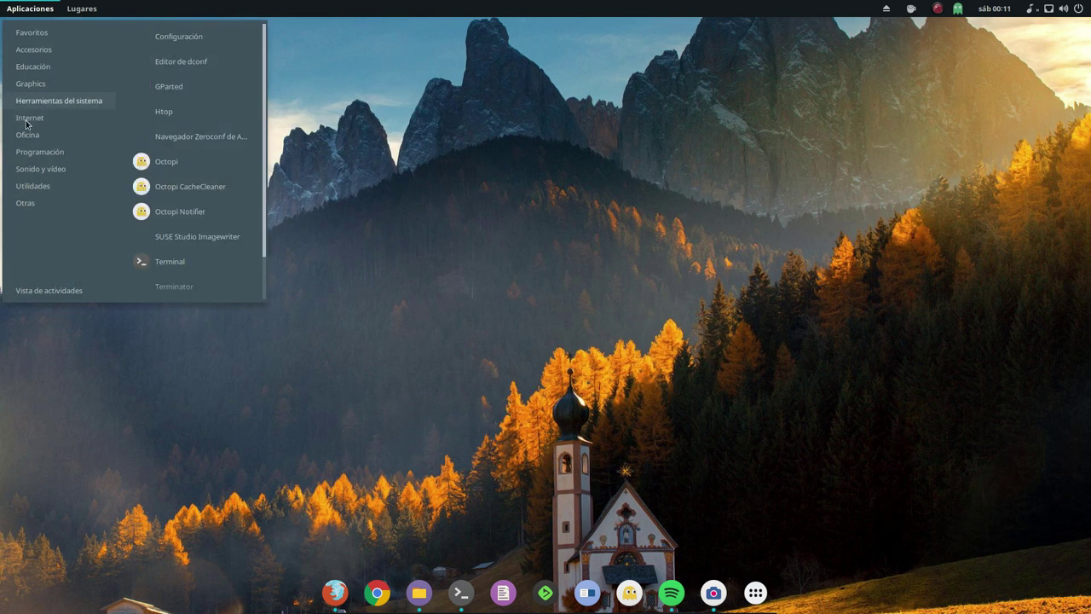
mouse_move(32, 124)
click(213, 62)
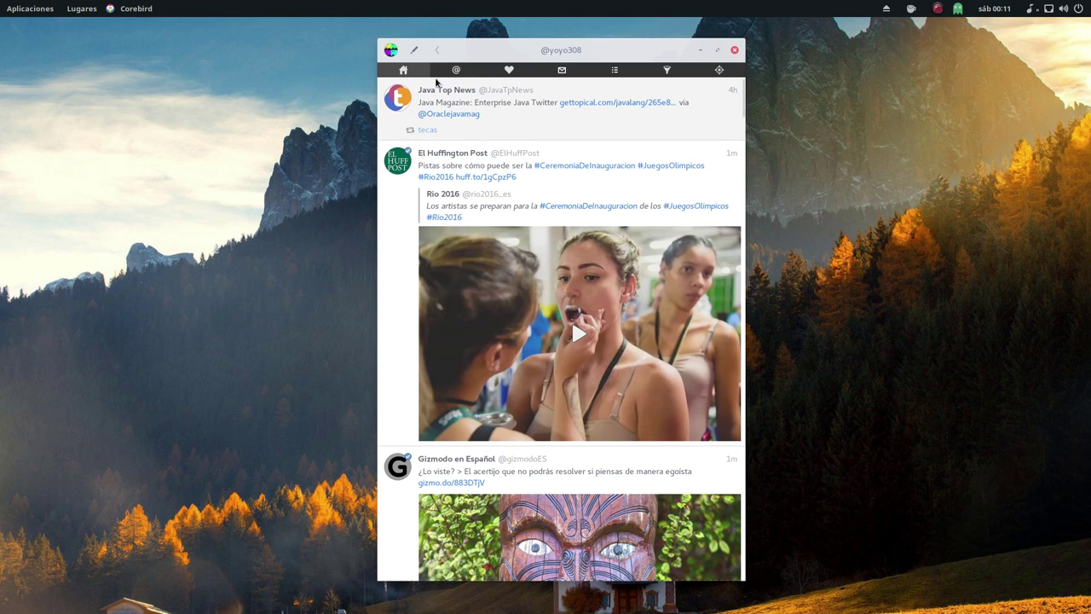
click(699, 53)
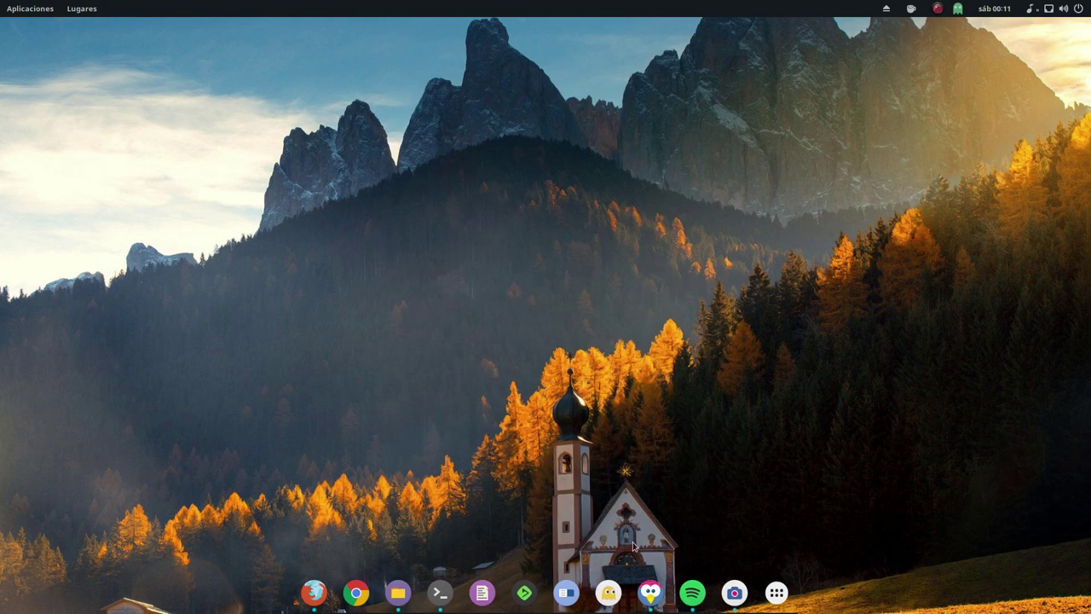
Step: Switch to SimpleScreenRecorder and move its window to the middle of the desktop
click(734, 591)
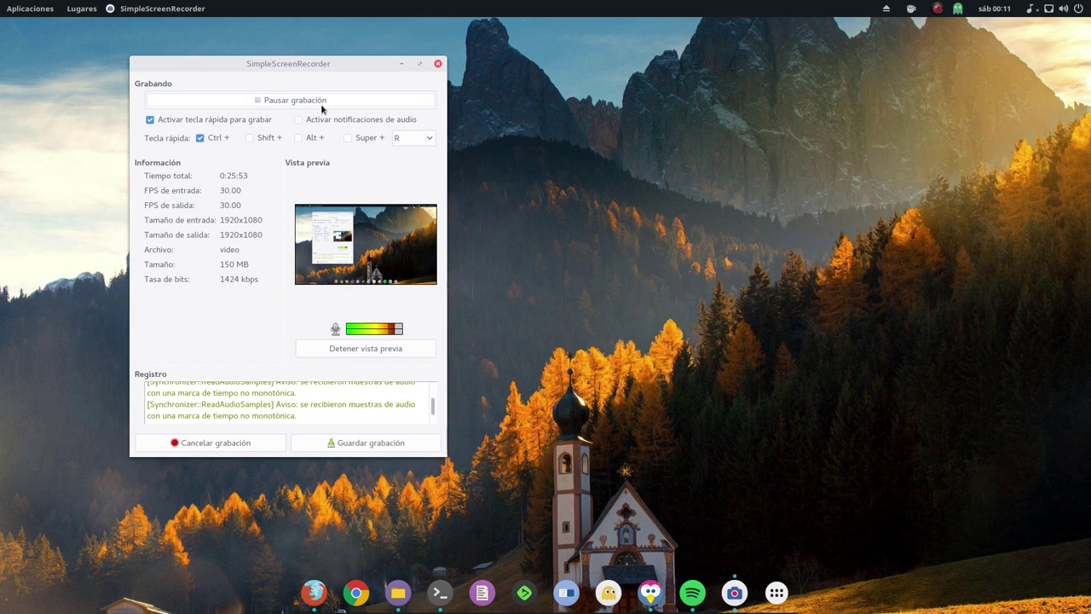
drag(295, 64, 580, 53)
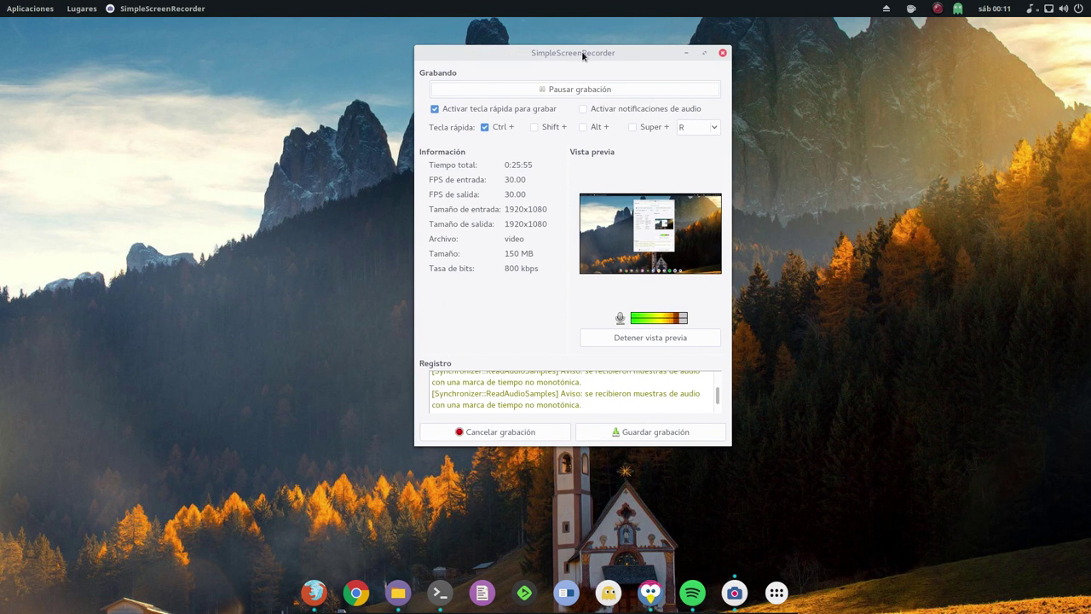